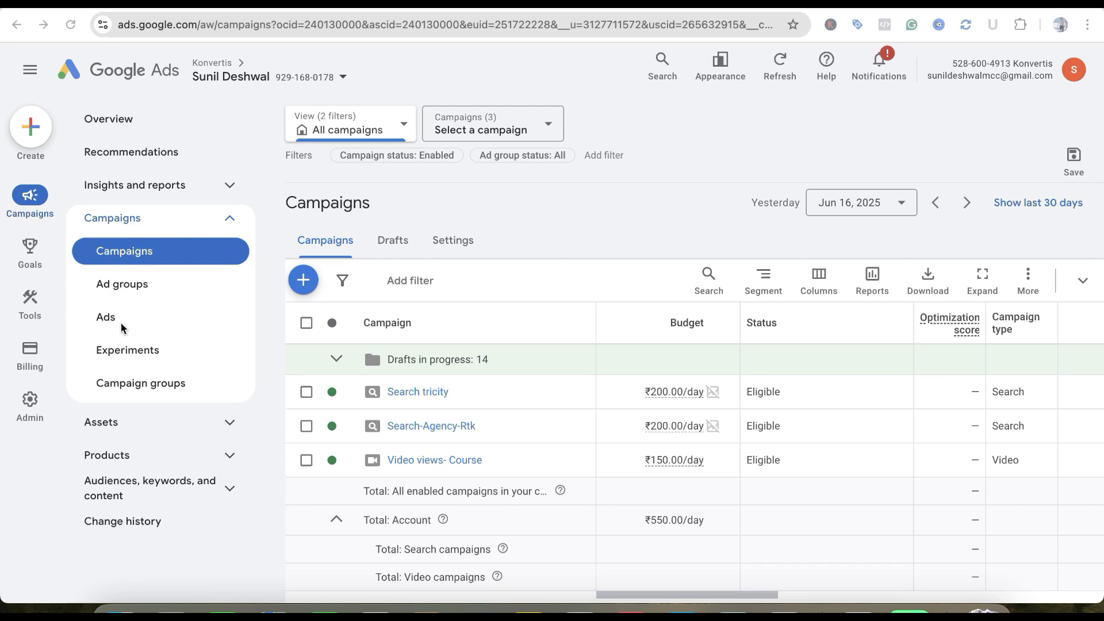
Start a new video experiment from the experiments page and choose the A/B test video assets type
{"action": "left_click", "coordinate": [143, 352]}
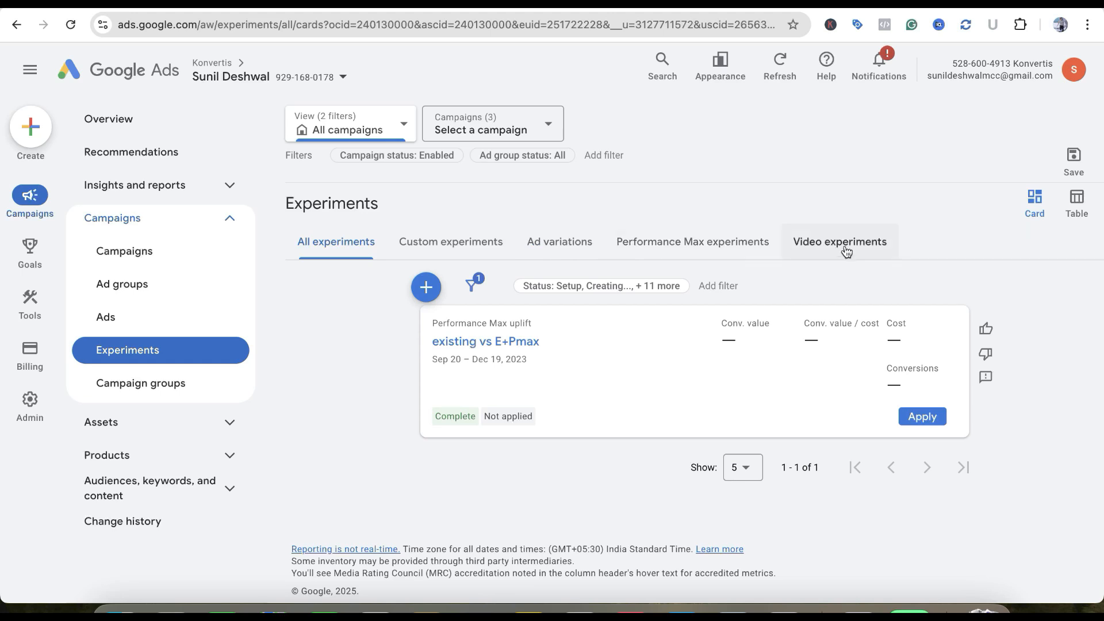
{"action": "left_click", "coordinate": [426, 287]}
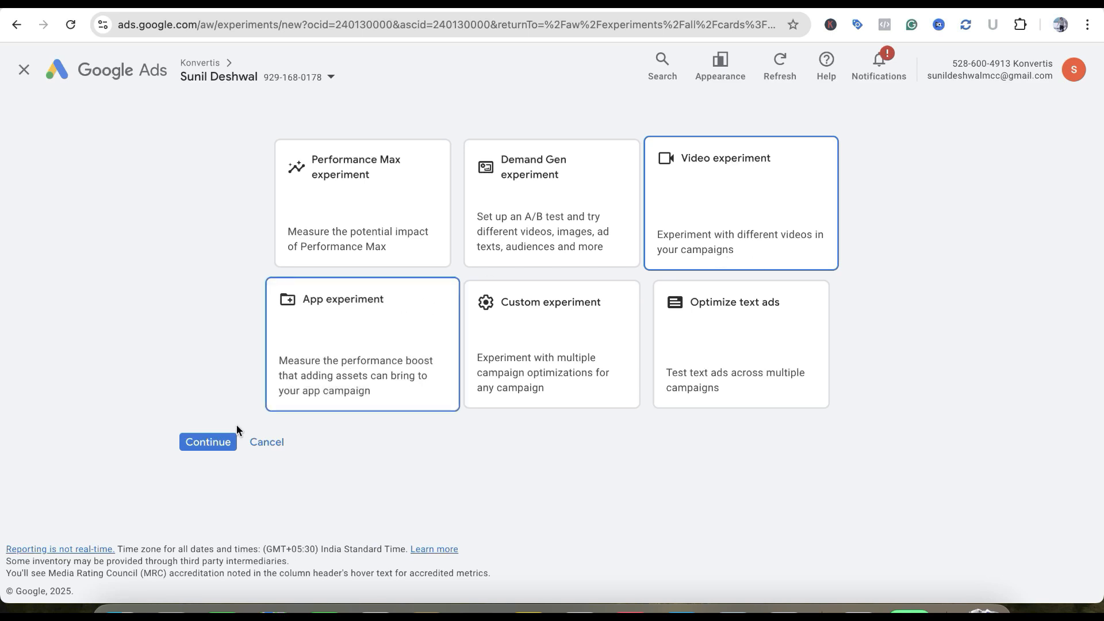
{"action": "left_click", "coordinate": [208, 443]}
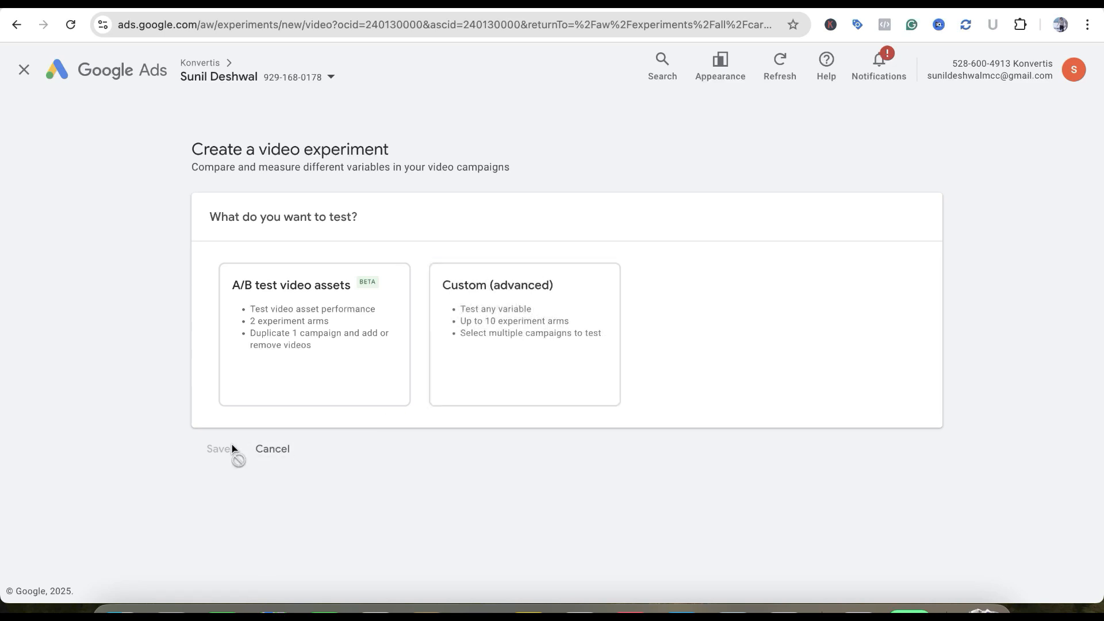
{"action": "left_click", "coordinate": [268, 363]}
Set the experiment's success metric to View rate
{"action": "scroll", "coordinate": [378, 474], "scroll_direction": "down", "scroll_amount": 5}
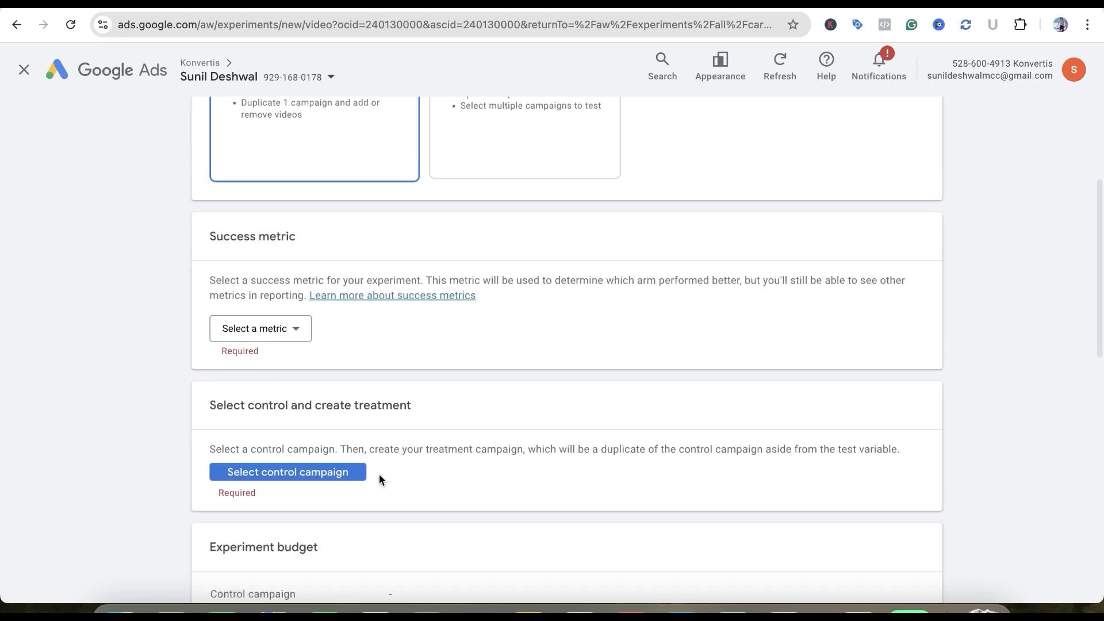
{"action": "left_click", "coordinate": [294, 328]}
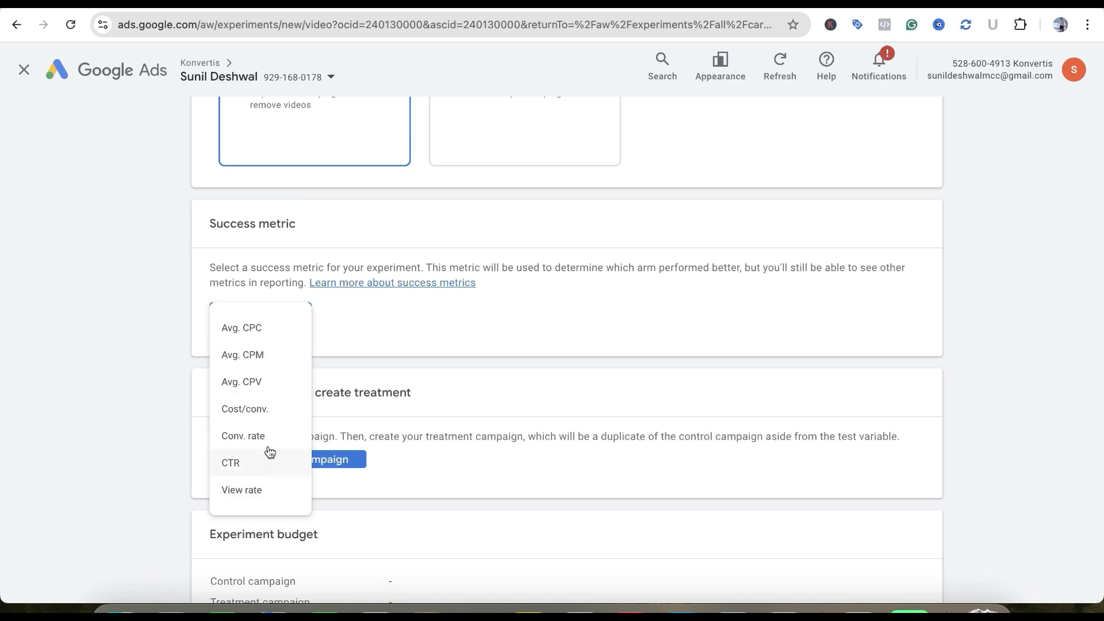
{"action": "left_click", "coordinate": [268, 502]}
Select Video views- Course as the control campaign and create its treatment campaign
{"action": "scroll", "coordinate": [450, 375], "scroll_direction": "down", "scroll_amount": 3}
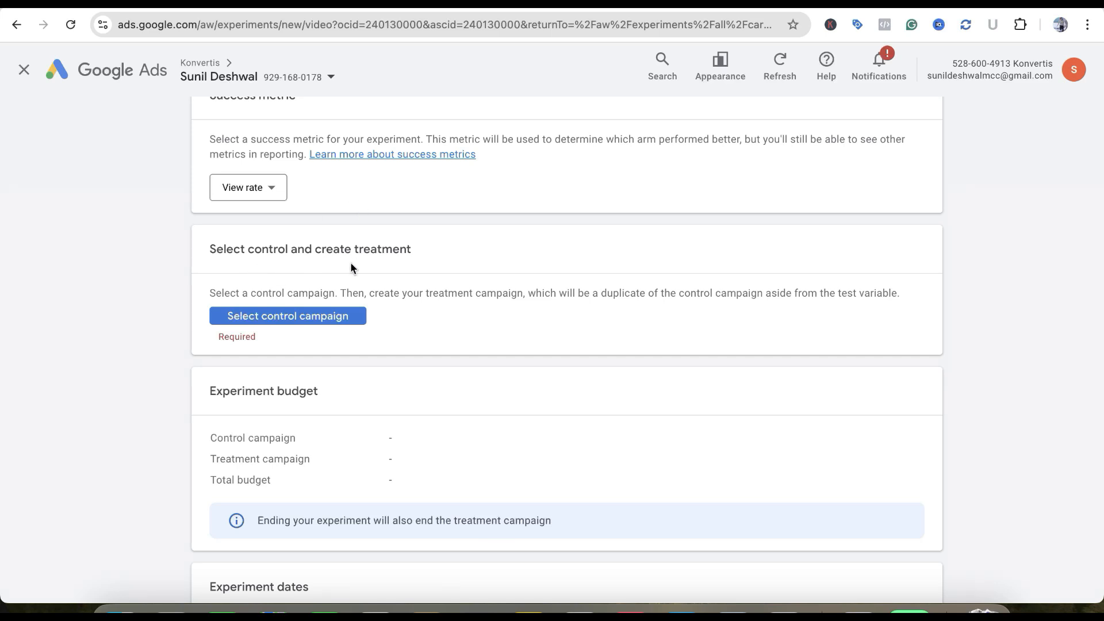
{"action": "left_click", "coordinate": [341, 321]}
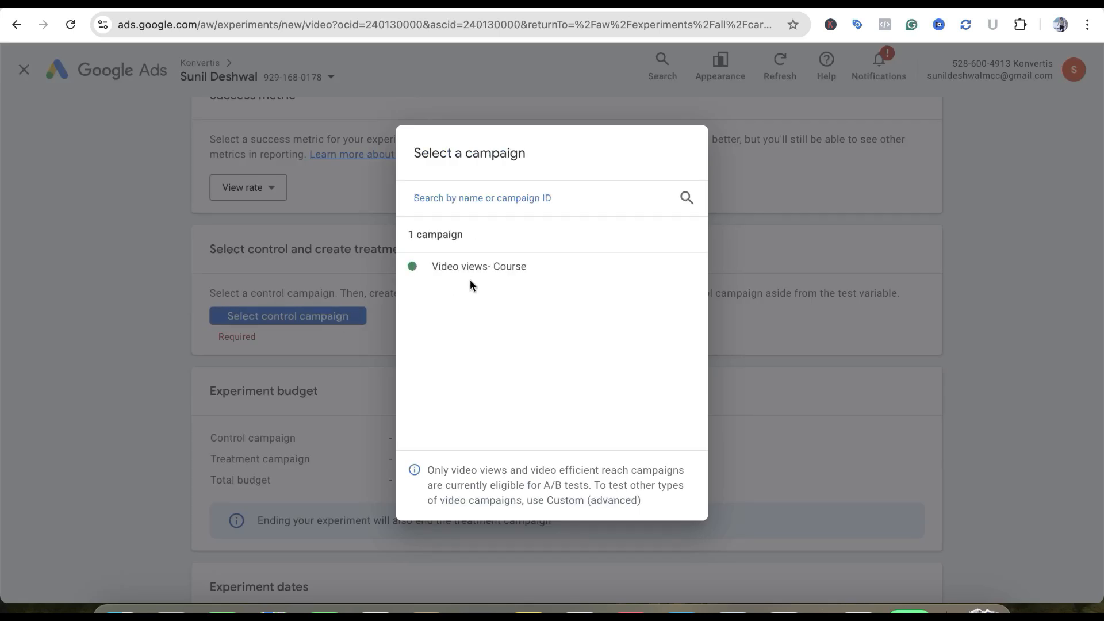
{"action": "left_click", "coordinate": [546, 277]}
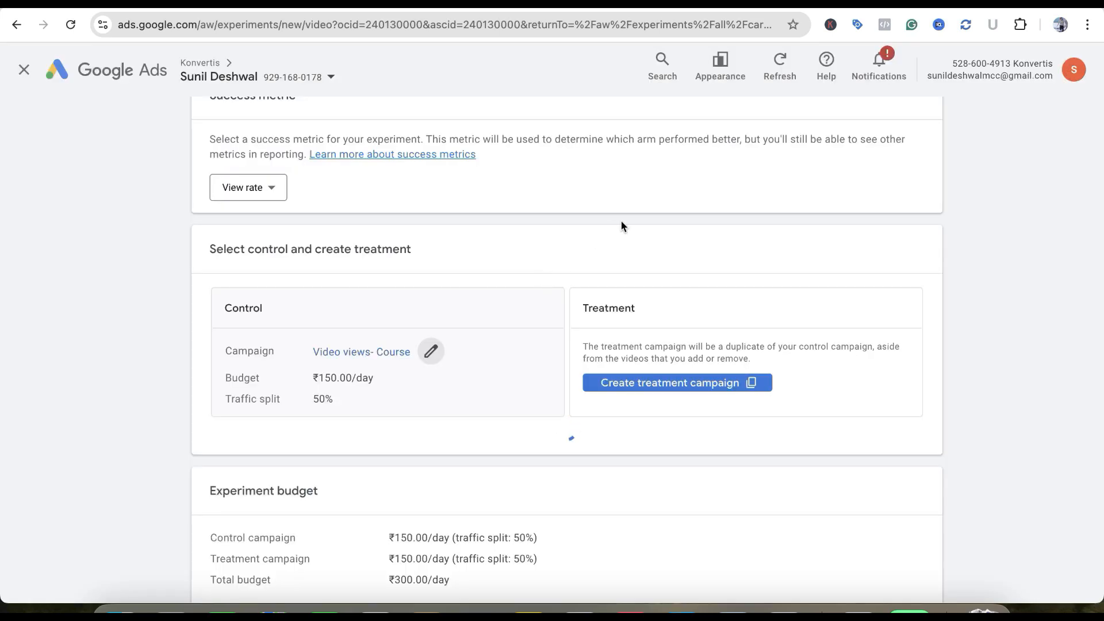
{"action": "scroll", "coordinate": [621, 225], "scroll_direction": "down", "scroll_amount": 1}
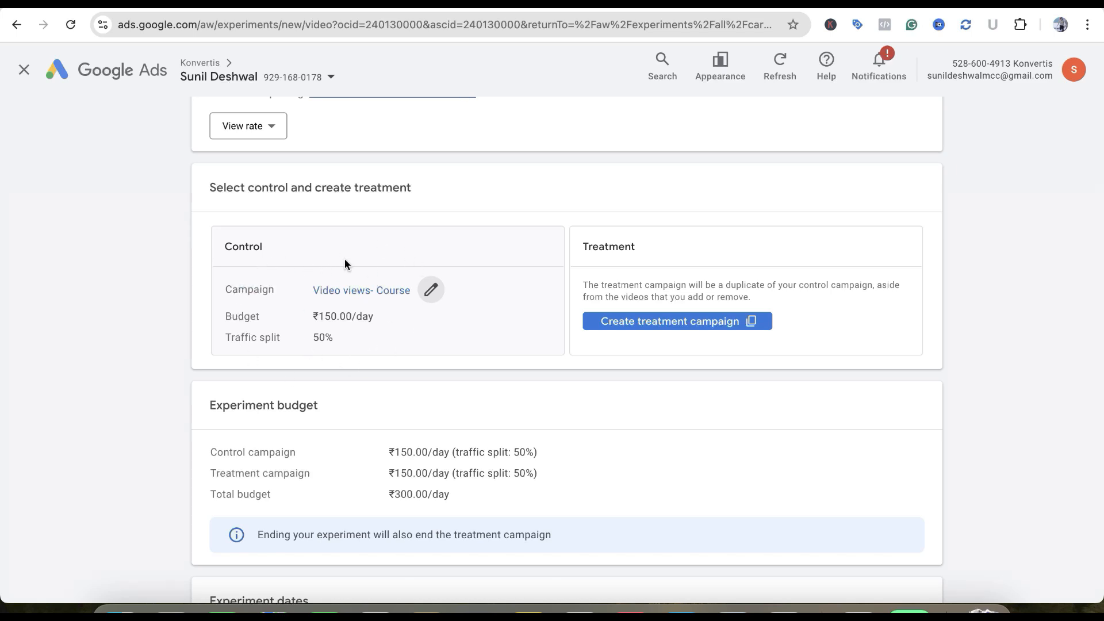
{"action": "left_click", "coordinate": [626, 329]}
{"action": "scroll", "coordinate": [734, 340], "scroll_direction": "down", "scroll_amount": 2}
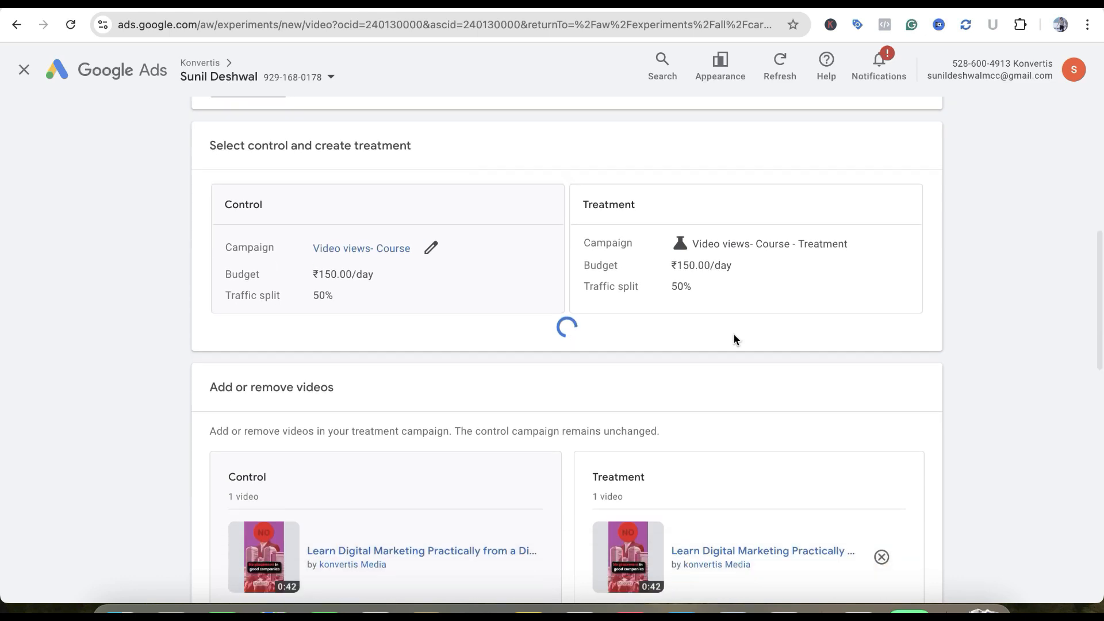
Replace the treatment campaign's Learn Digital Marketing video with the Auction Insights in Google Ads video from the asset library and save the selection
{"action": "scroll", "coordinate": [735, 340], "scroll_direction": "down", "scroll_amount": 2}
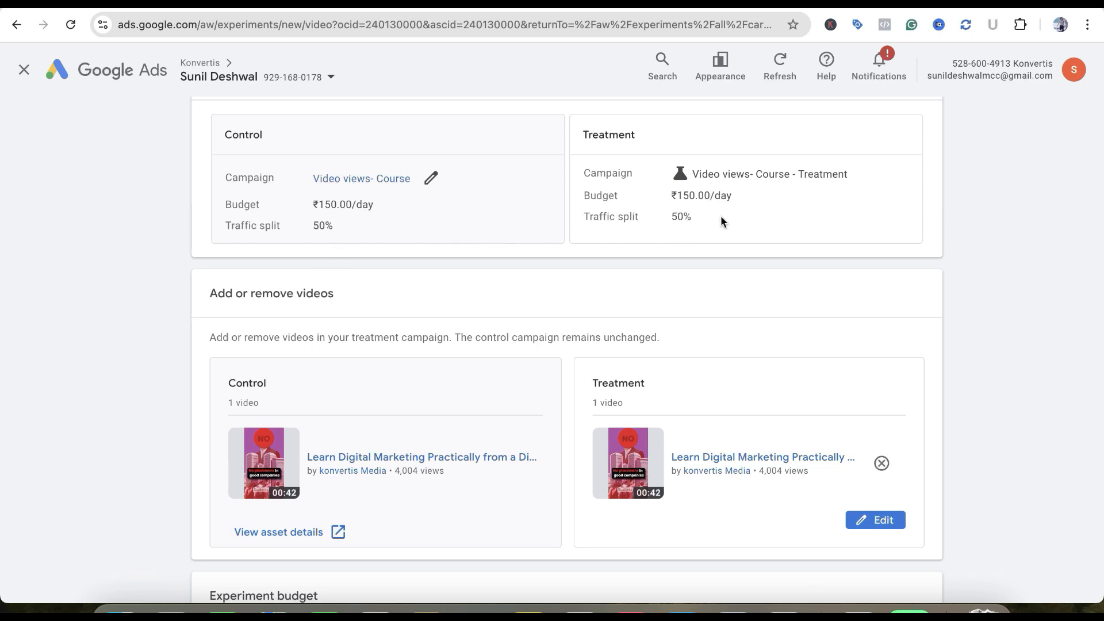
{"action": "scroll", "coordinate": [719, 230], "scroll_direction": "down", "scroll_amount": 3}
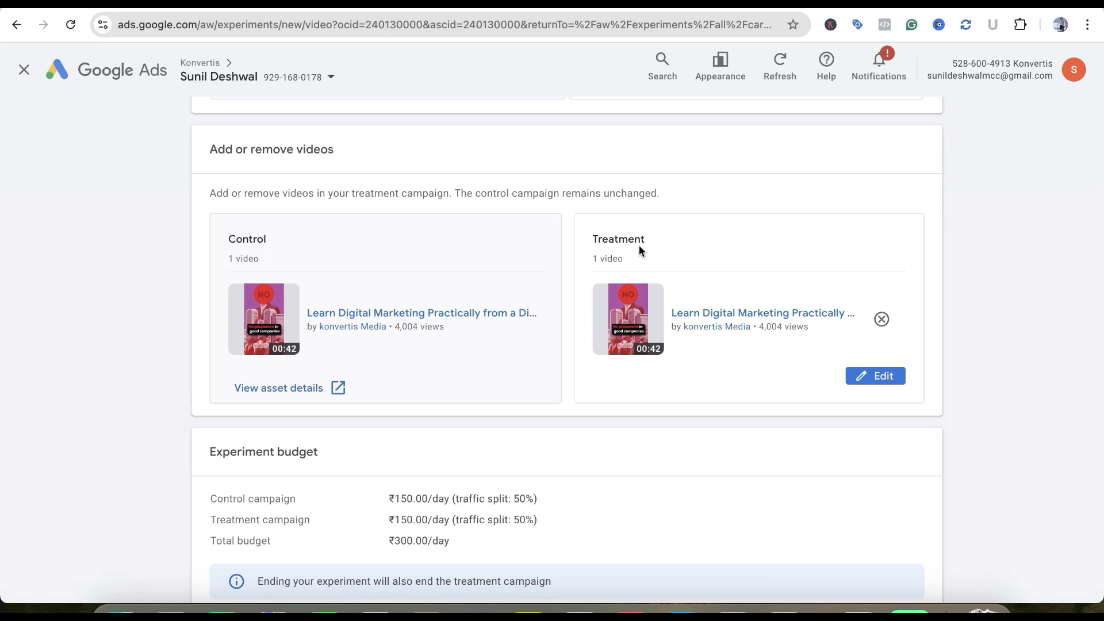
{"action": "scroll", "coordinate": [855, 319], "scroll_direction": "down", "scroll_amount": 2}
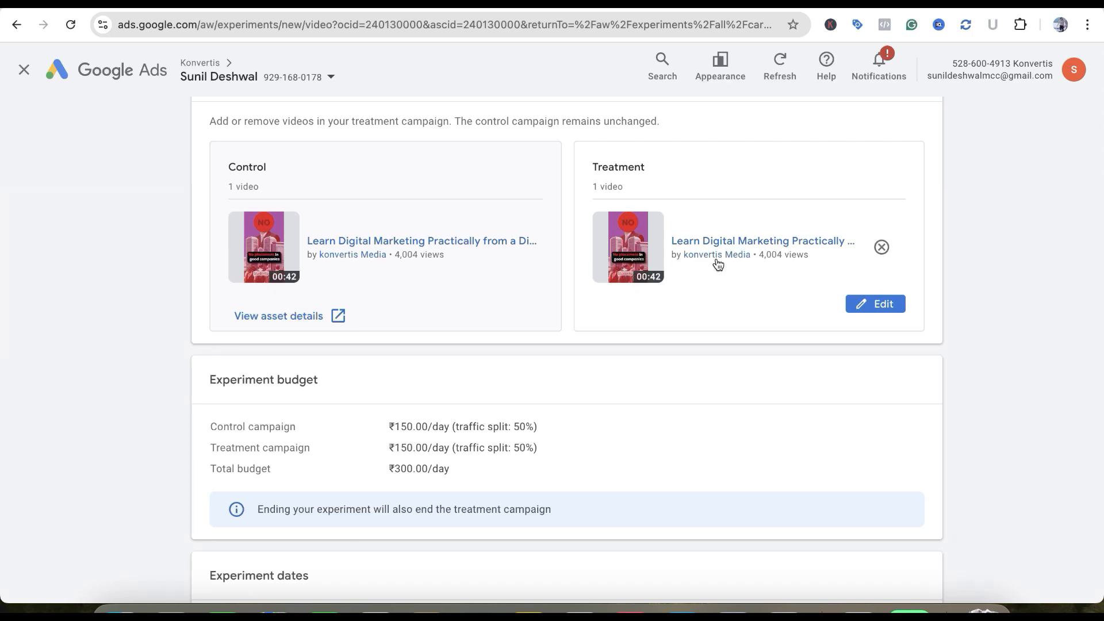
{"action": "left_click", "coordinate": [863, 304]}
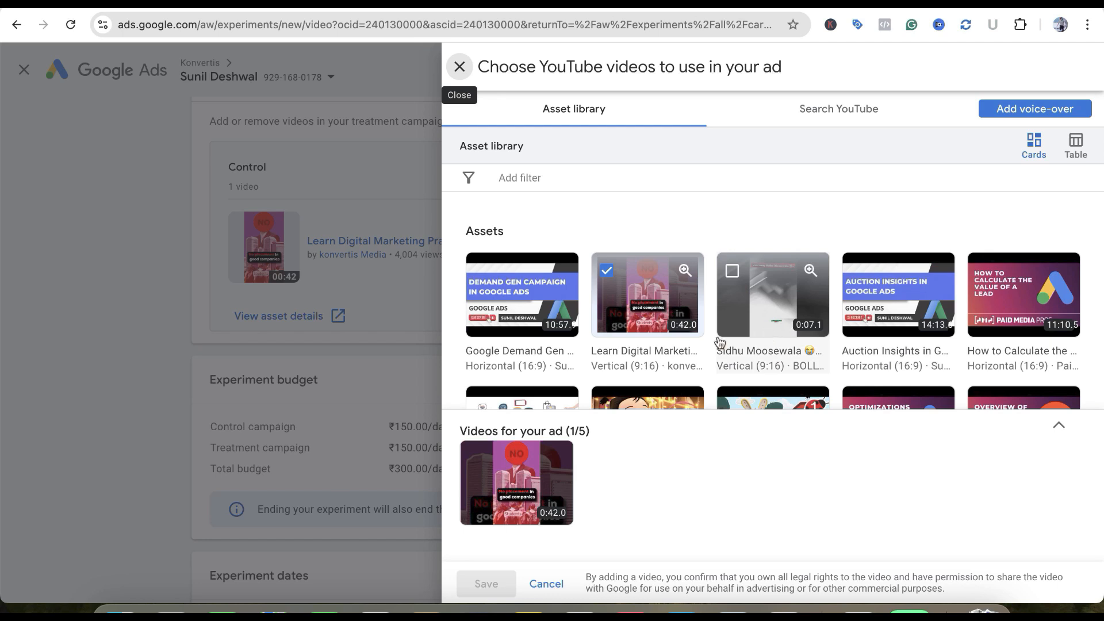
{"action": "left_click", "coordinate": [607, 270]}
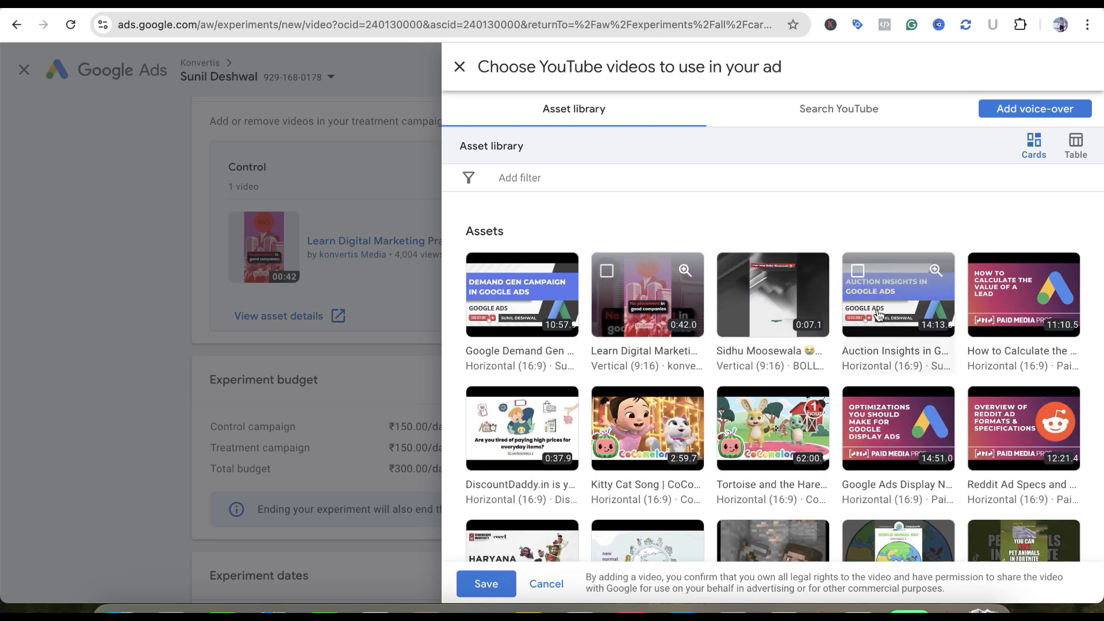
{"action": "left_click", "coordinate": [857, 271]}
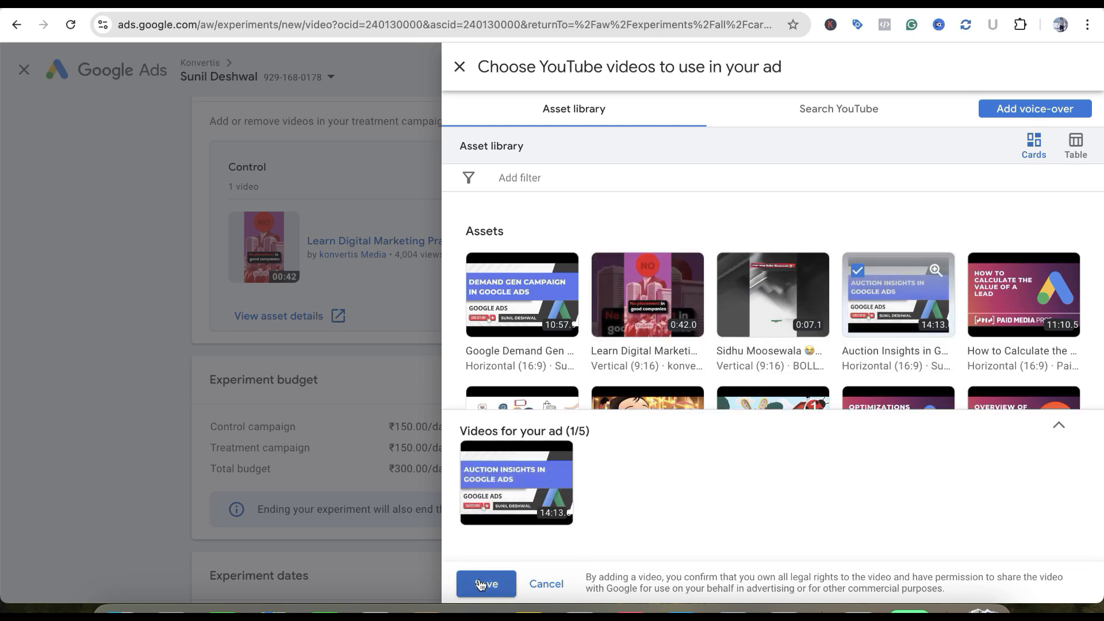
{"action": "left_click", "coordinate": [827, 120]}
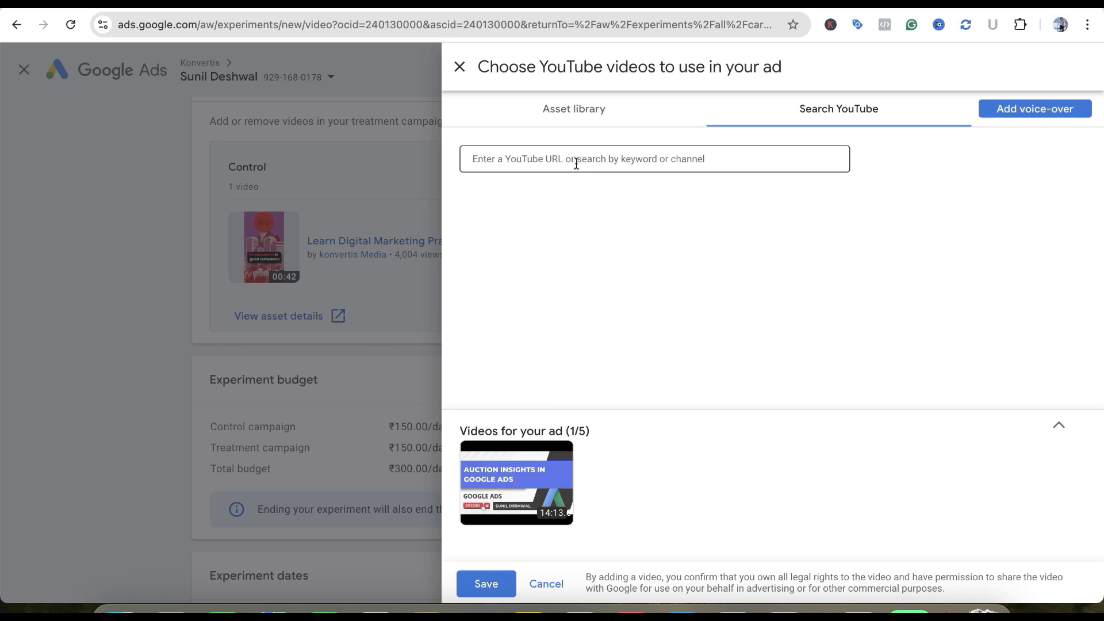
{"action": "left_click", "coordinate": [569, 115]}
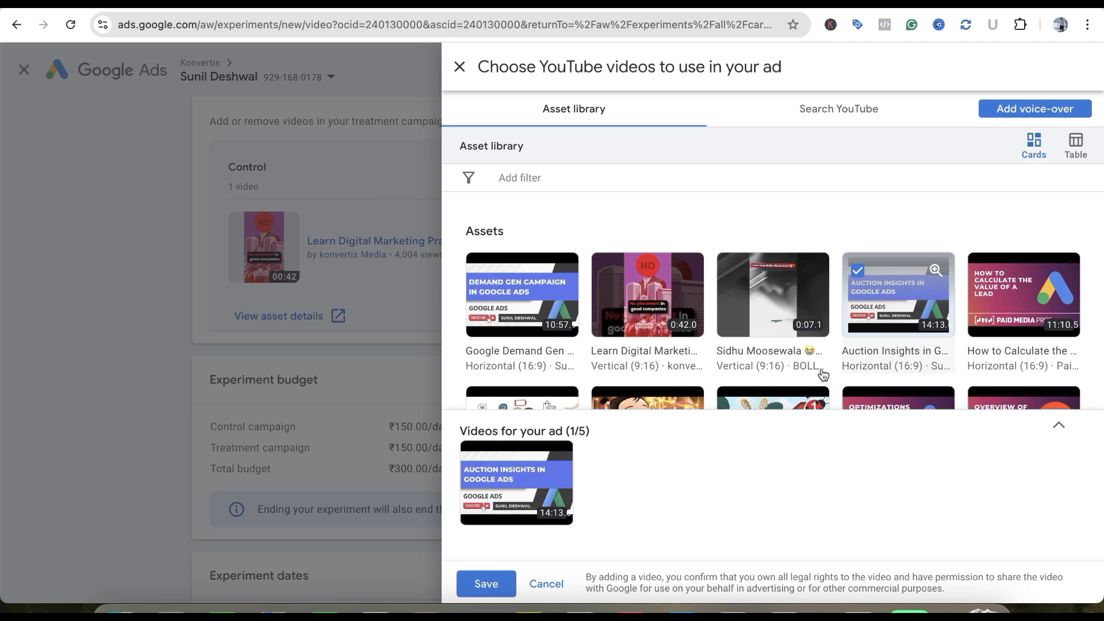
{"action": "left_click", "coordinate": [486, 583]}
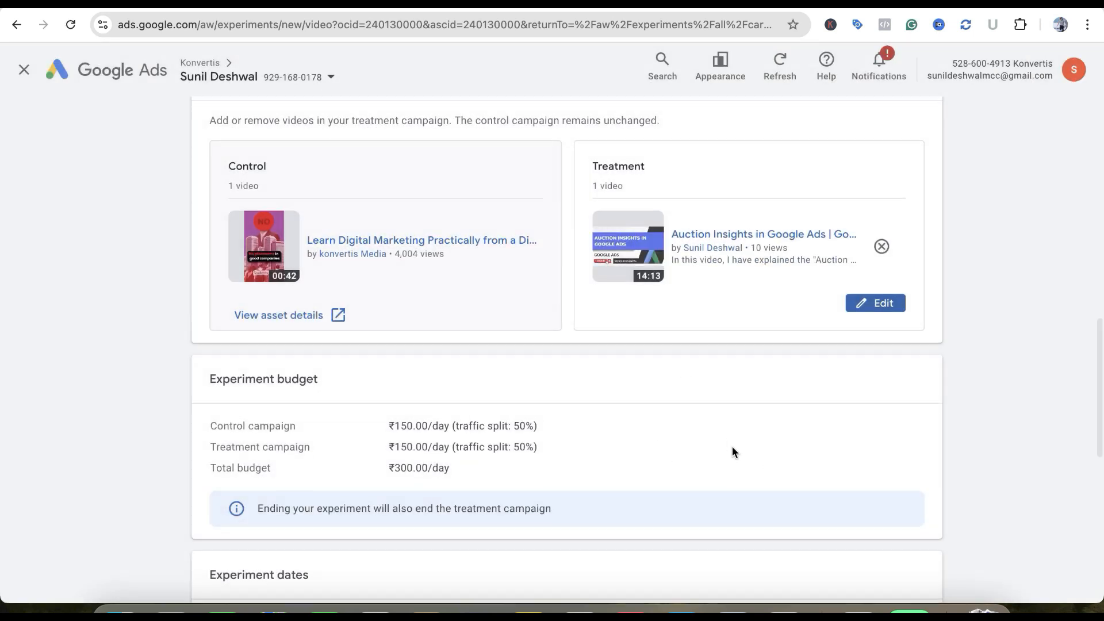
Review the experiment budget and set the experiment's duration to 45 days
{"action": "scroll", "coordinate": [732, 447], "scroll_direction": "down", "scroll_amount": 2}
{"action": "scroll", "coordinate": [733, 447], "scroll_direction": "up", "scroll_amount": 1}
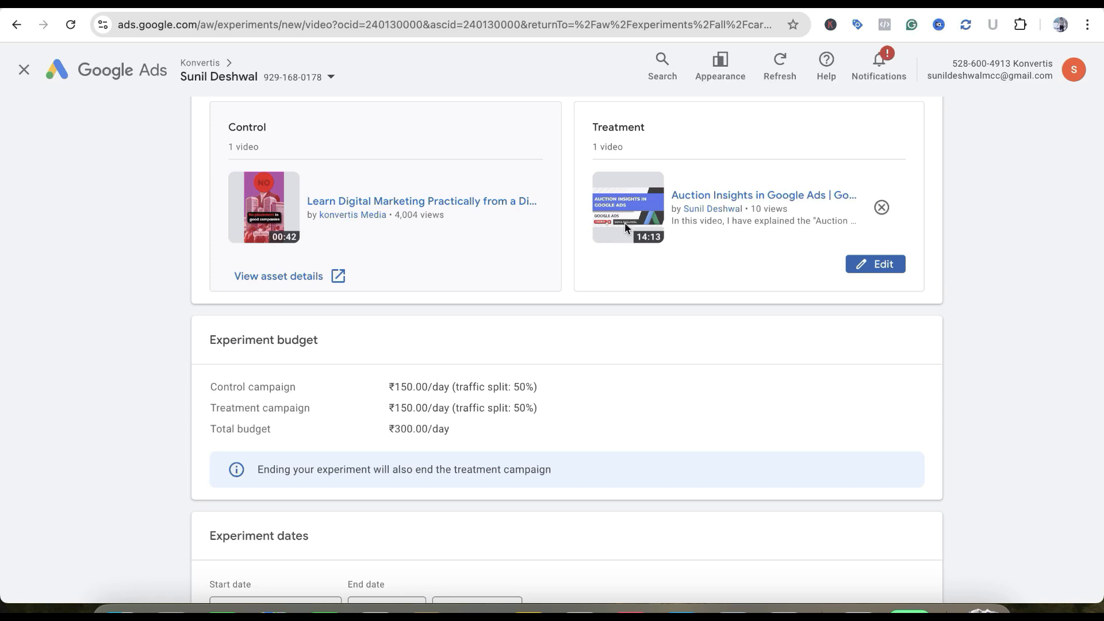
{"action": "scroll", "coordinate": [602, 354], "scroll_direction": "down", "scroll_amount": 4}
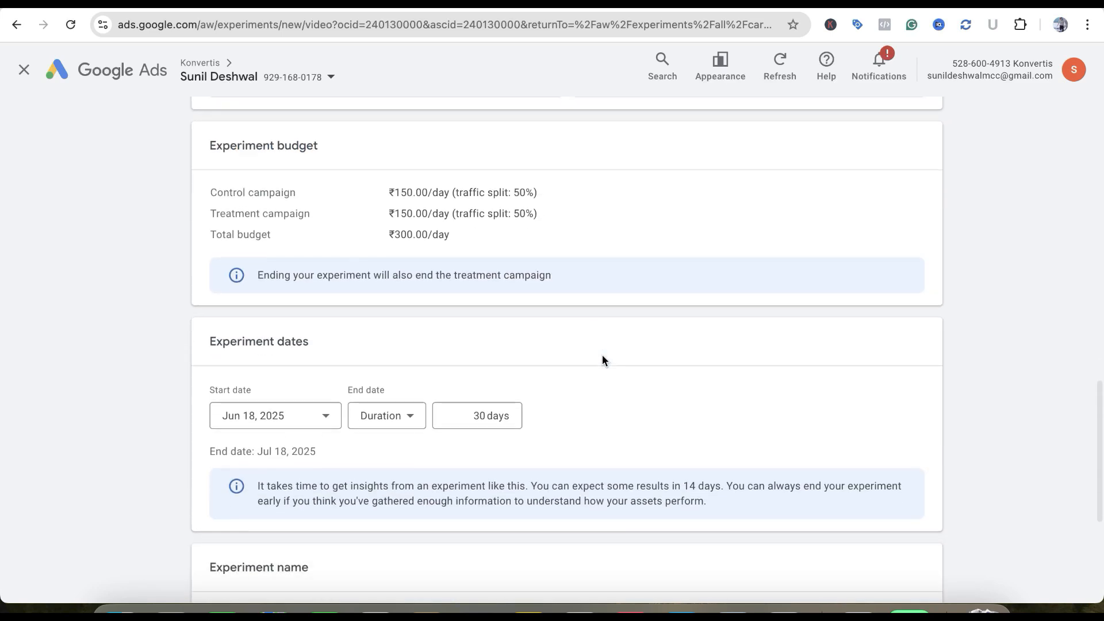
{"action": "scroll", "coordinate": [368, 255], "scroll_direction": "up", "scroll_amount": 1}
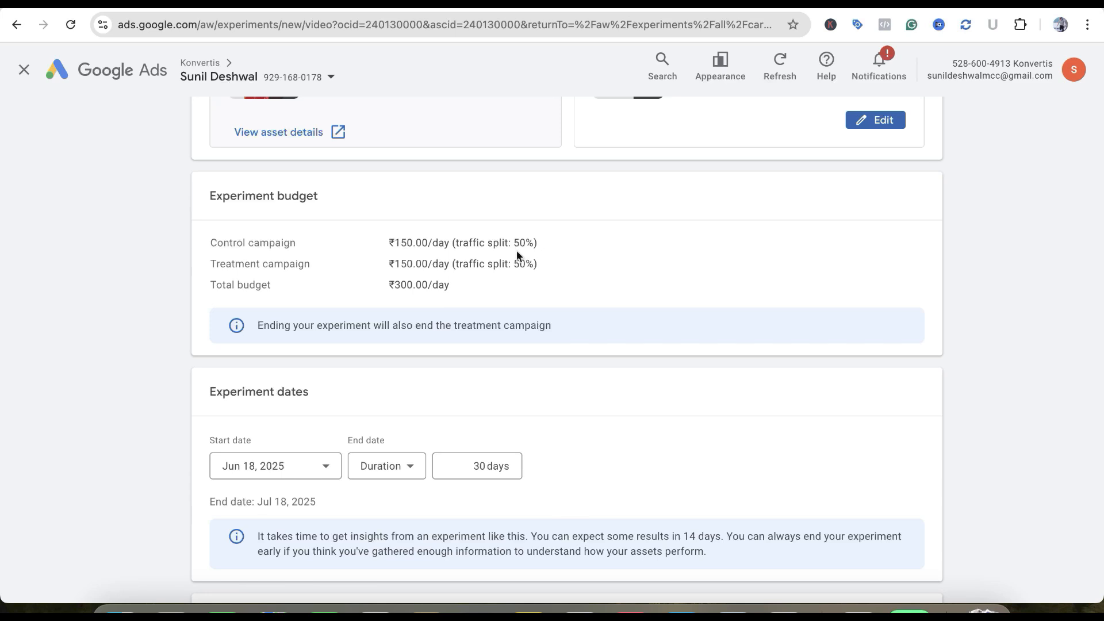
{"action": "scroll", "coordinate": [615, 293], "scroll_direction": "down", "scroll_amount": 5}
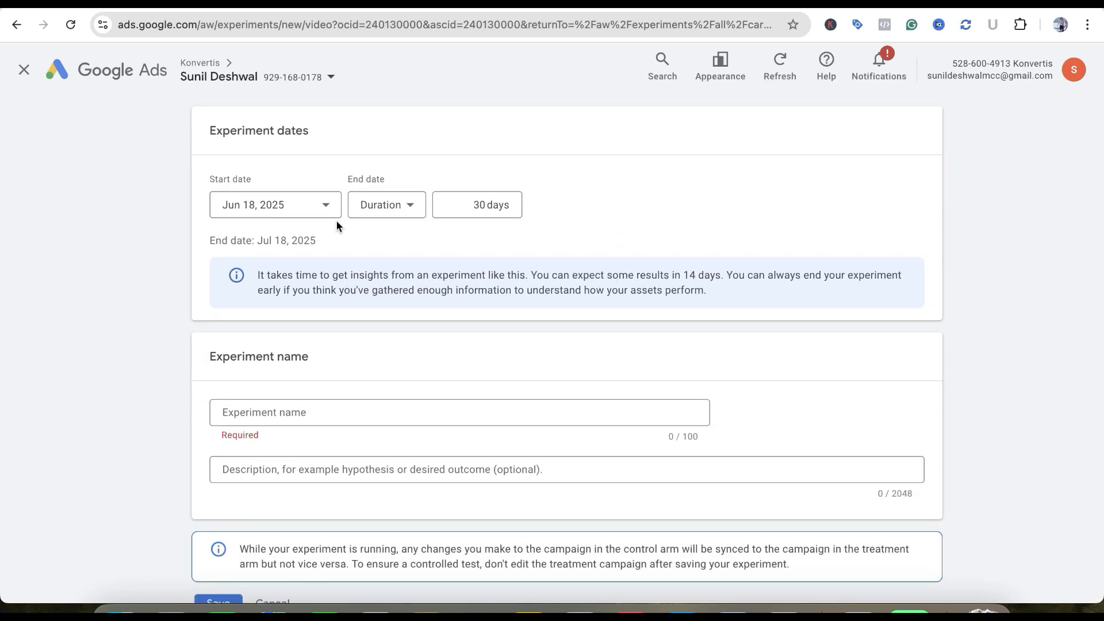
{"action": "left_click", "coordinate": [481, 209]}
{"action": "key", "text": "BackSpace"}
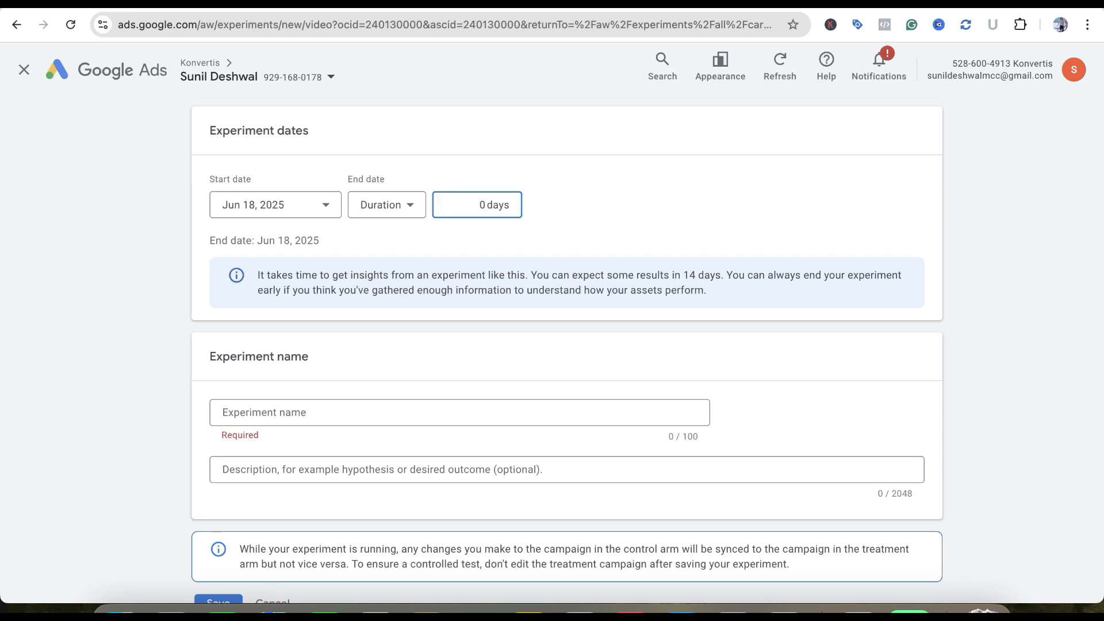
{"action": "key", "text": "Right"}
{"action": "key", "text": "BackSpace"}
{"action": "type", "text": "45"}
{"action": "left_click", "coordinate": [632, 199]}
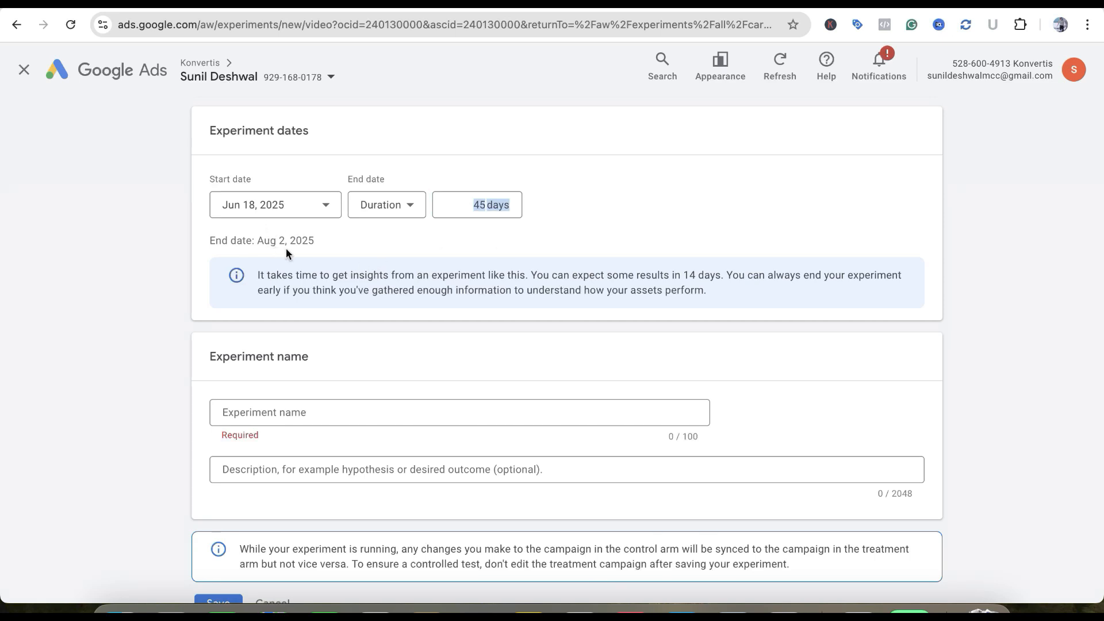
Name the experiment Exp-Vid-learn DM, check the setup and save the experiment
{"action": "scroll", "coordinate": [286, 253], "scroll_direction": "down", "scroll_amount": 2}
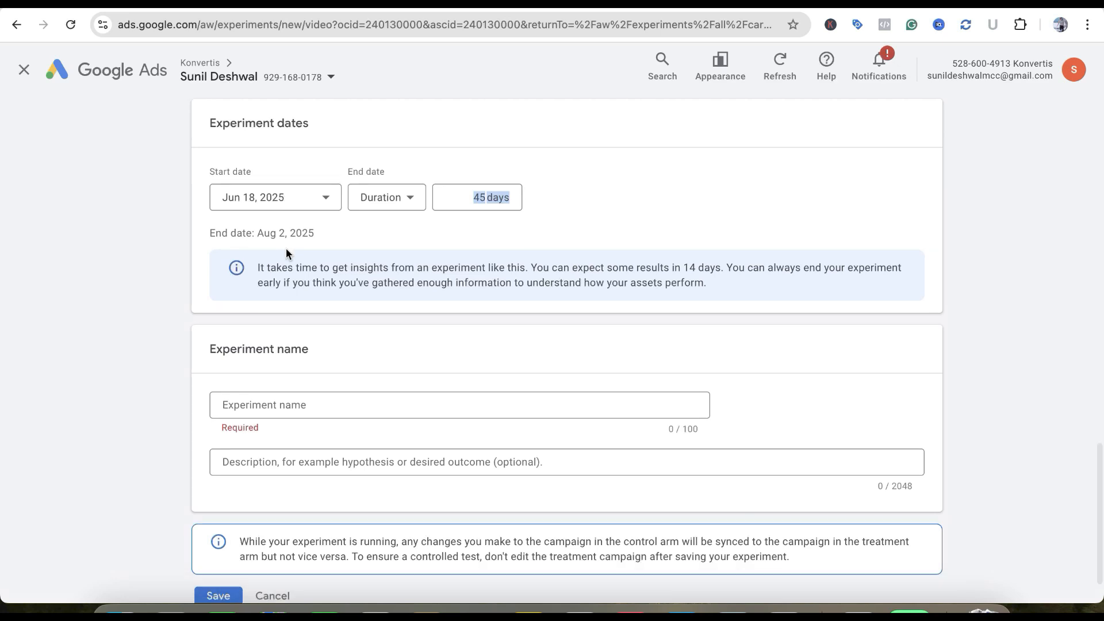
{"action": "left_click", "coordinate": [252, 343]}
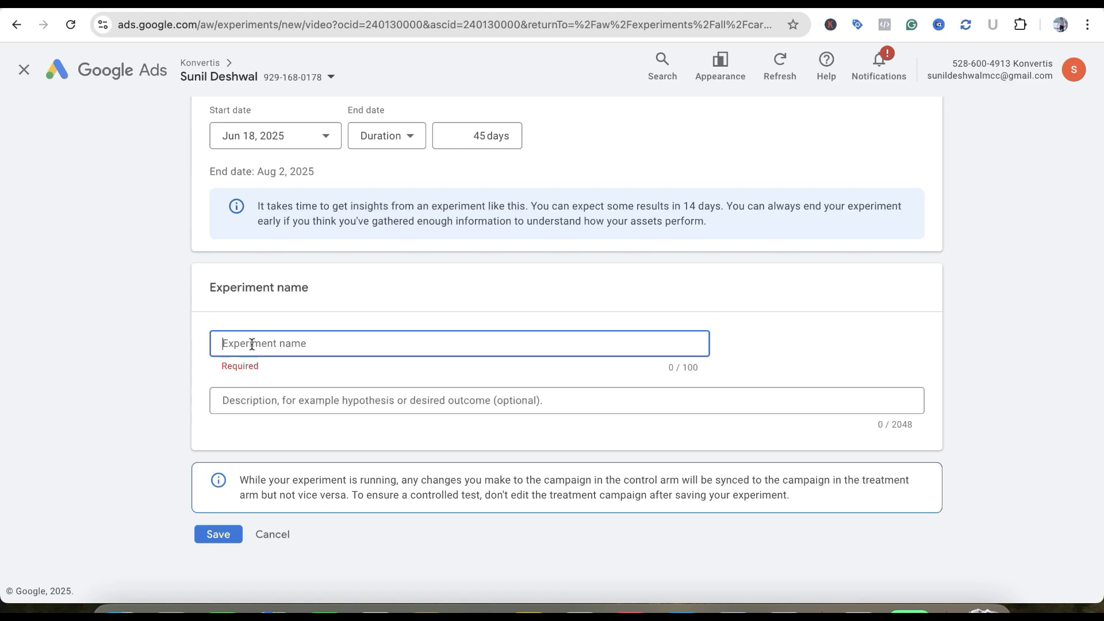
{"action": "type", "text": "Exp-Vid-learn DM"}
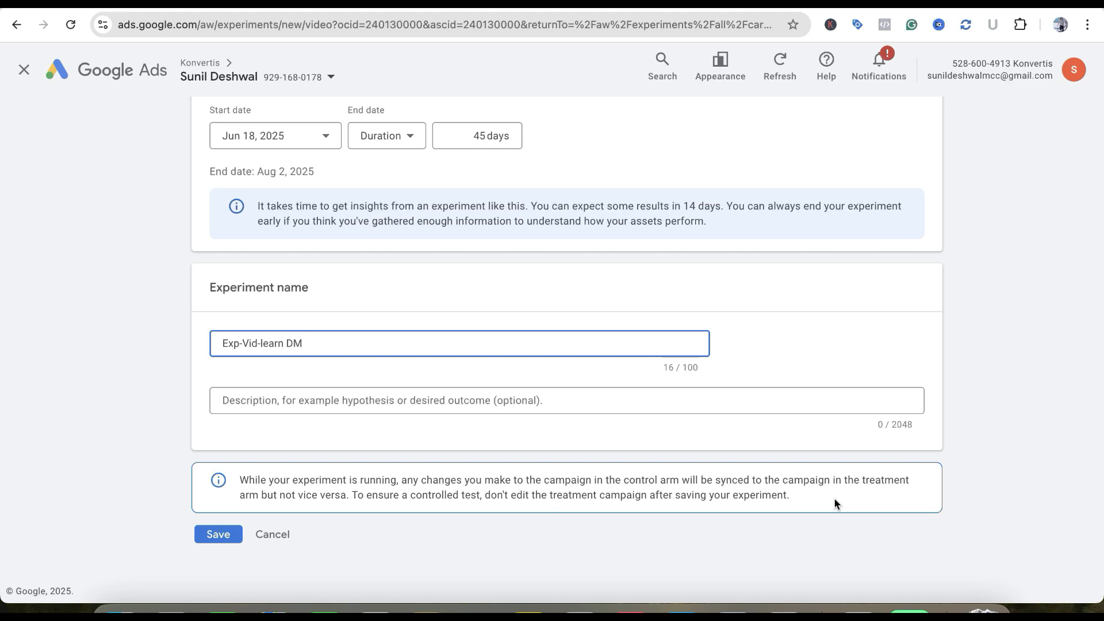
{"action": "scroll", "coordinate": [835, 499], "scroll_direction": "up", "scroll_amount": 8}
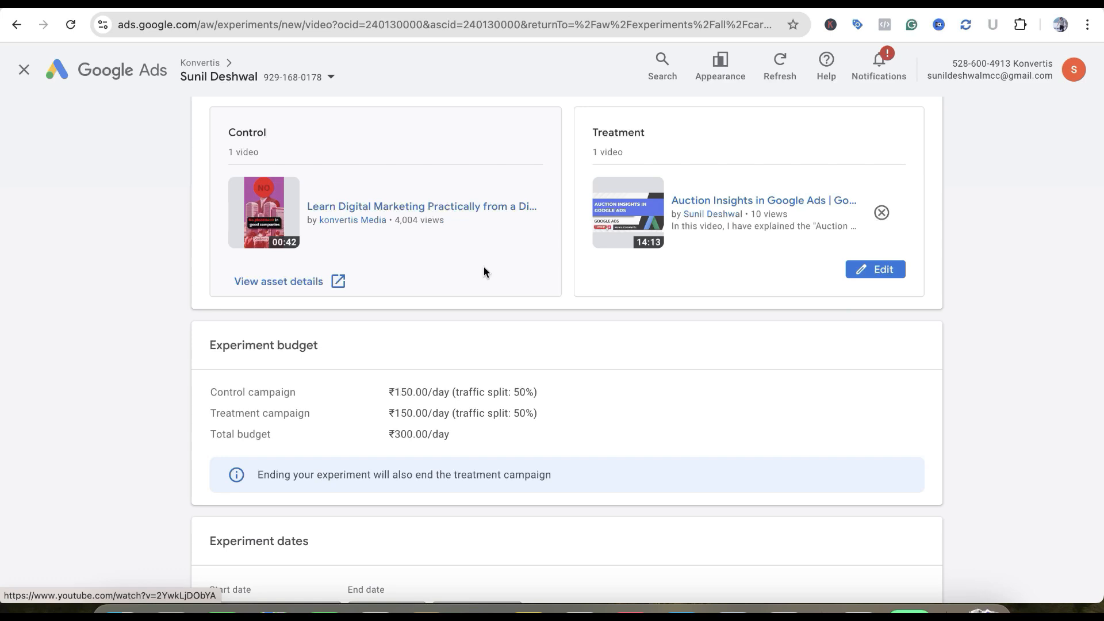
{"action": "scroll", "coordinate": [483, 271], "scroll_direction": "down", "scroll_amount": 8}
{"action": "left_click", "coordinate": [219, 534]}
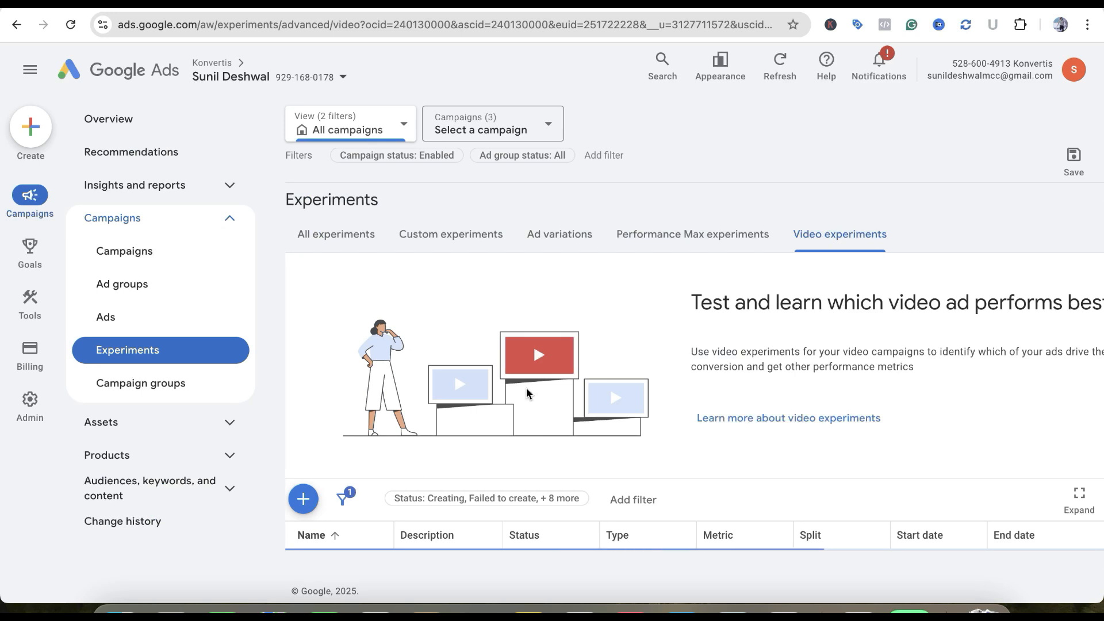
Examine the new experiment's entry in the video experiments table and its treatment campaign in the campaigns list
{"action": "scroll", "coordinate": [622, 424], "scroll_direction": "down", "scroll_amount": 2}
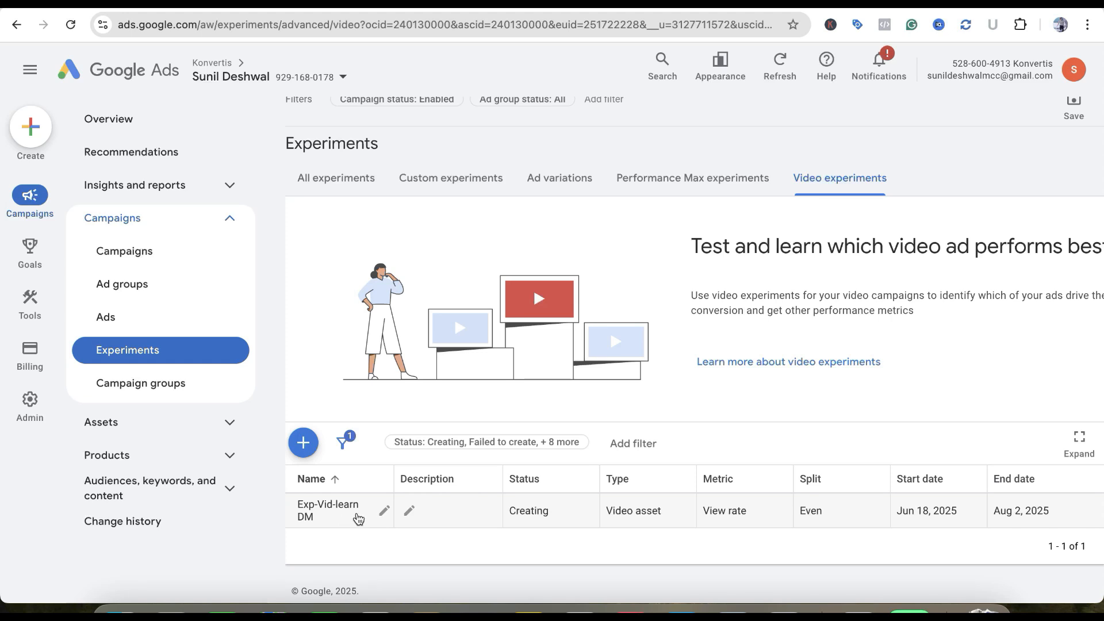
{"action": "scroll", "coordinate": [534, 506], "scroll_direction": "right", "scroll_amount": 2}
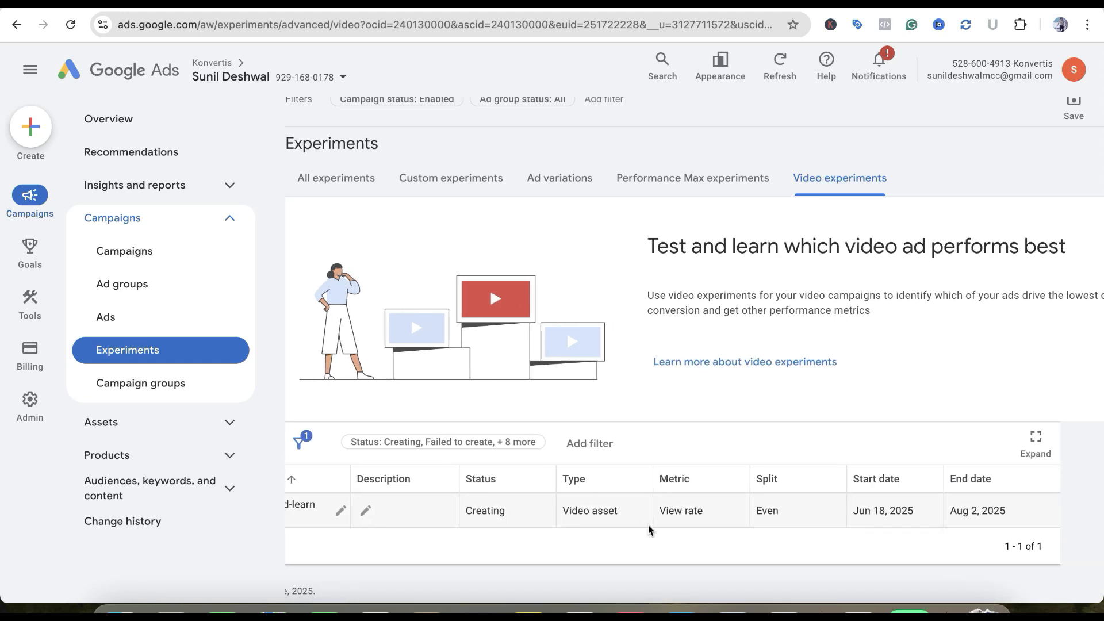
{"action": "scroll", "coordinate": [648, 529], "scroll_direction": "right", "scroll_amount": 1}
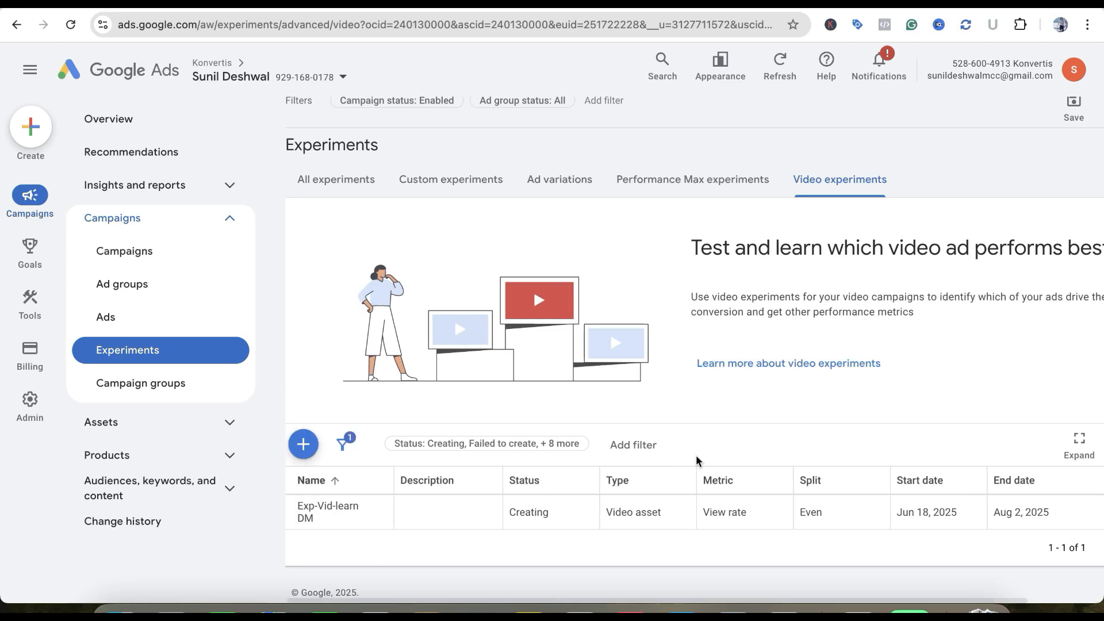
{"action": "left_click", "coordinate": [144, 251]}
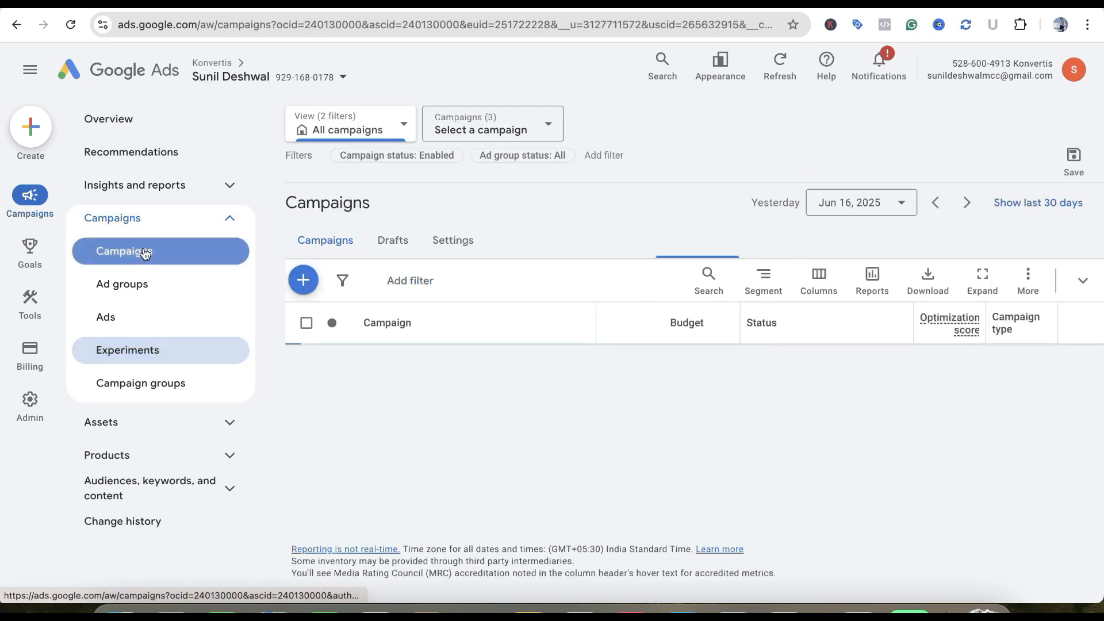
{"action": "scroll", "coordinate": [482, 239], "scroll_direction": "down", "scroll_amount": 2}
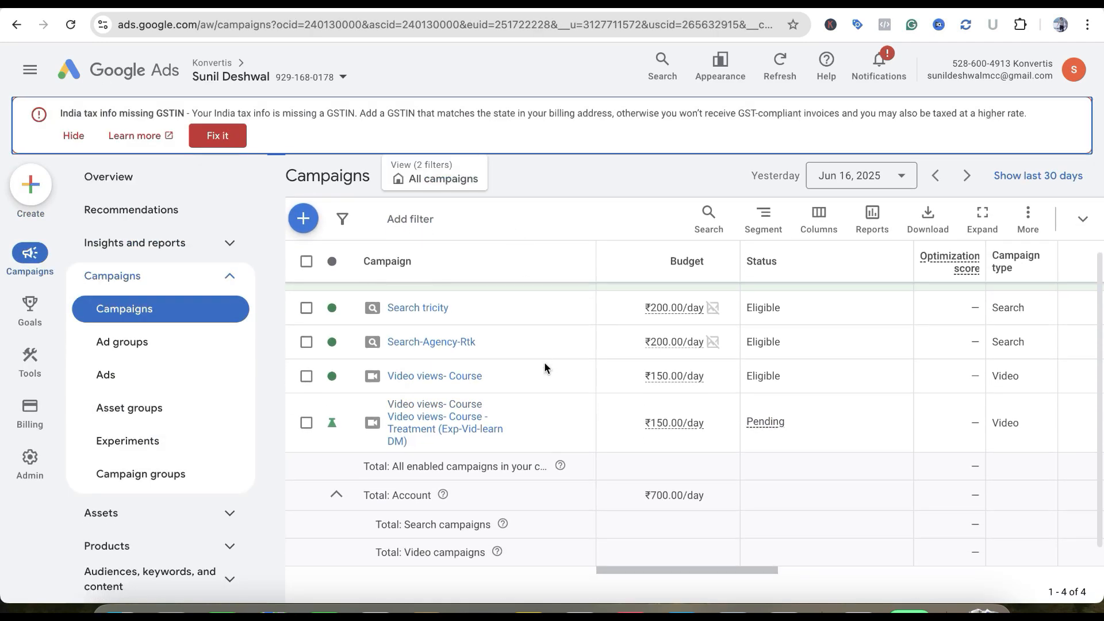
Hide the India tax info notice and examine the treatment campaign, its Exp-Vid-learn DM experiment and the performance columns in the campaigns list
{"action": "left_click", "coordinate": [74, 136]}
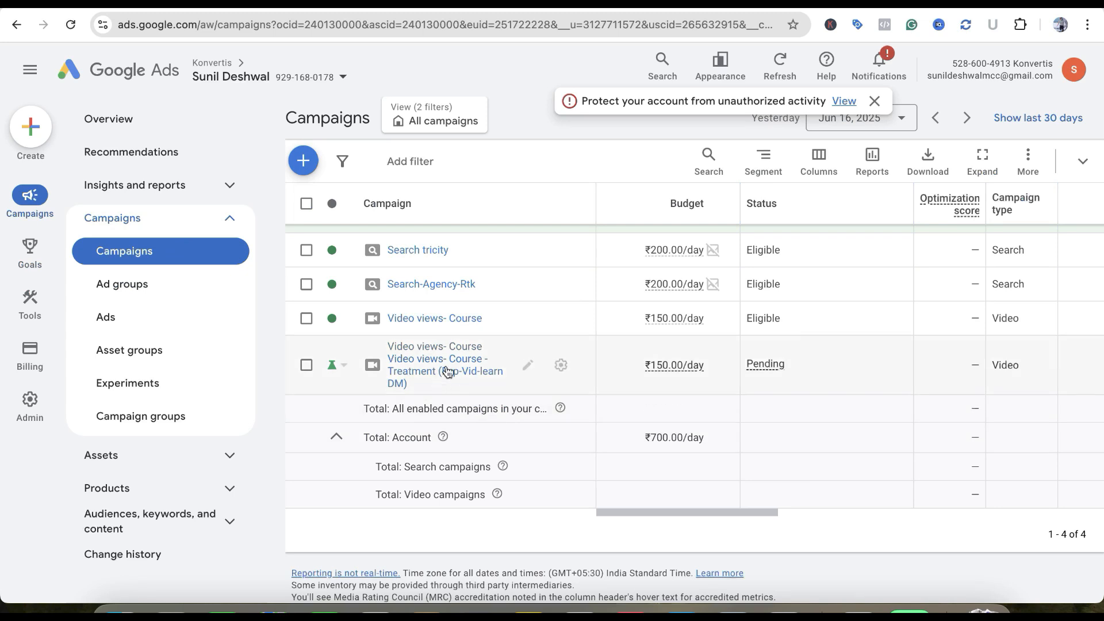
{"action": "left_click", "coordinate": [454, 374]}
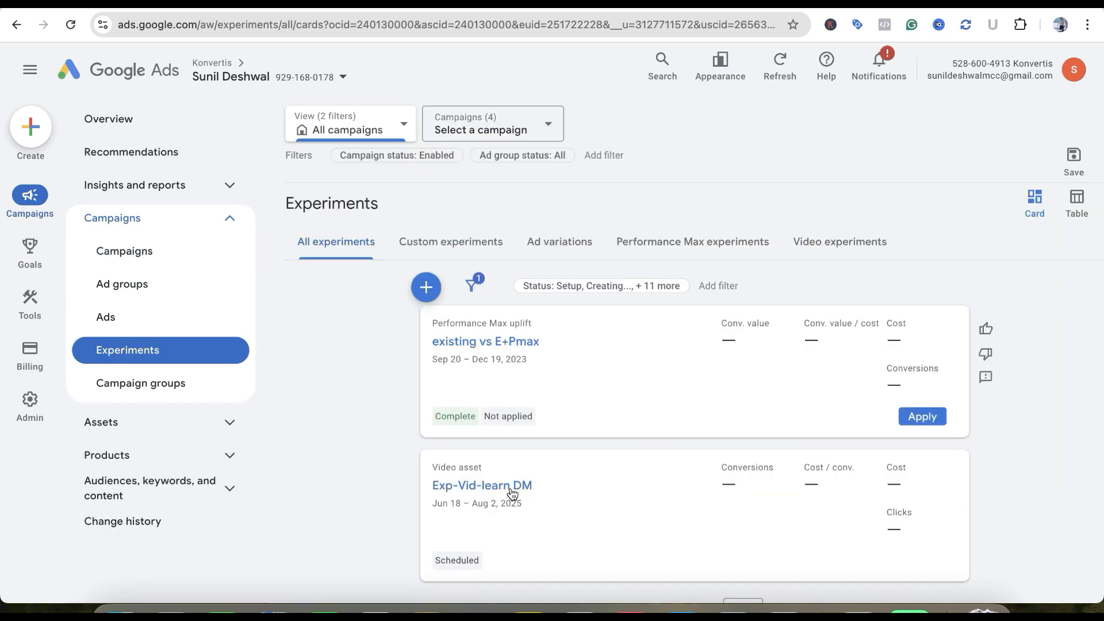
{"action": "left_click", "coordinate": [510, 488]}
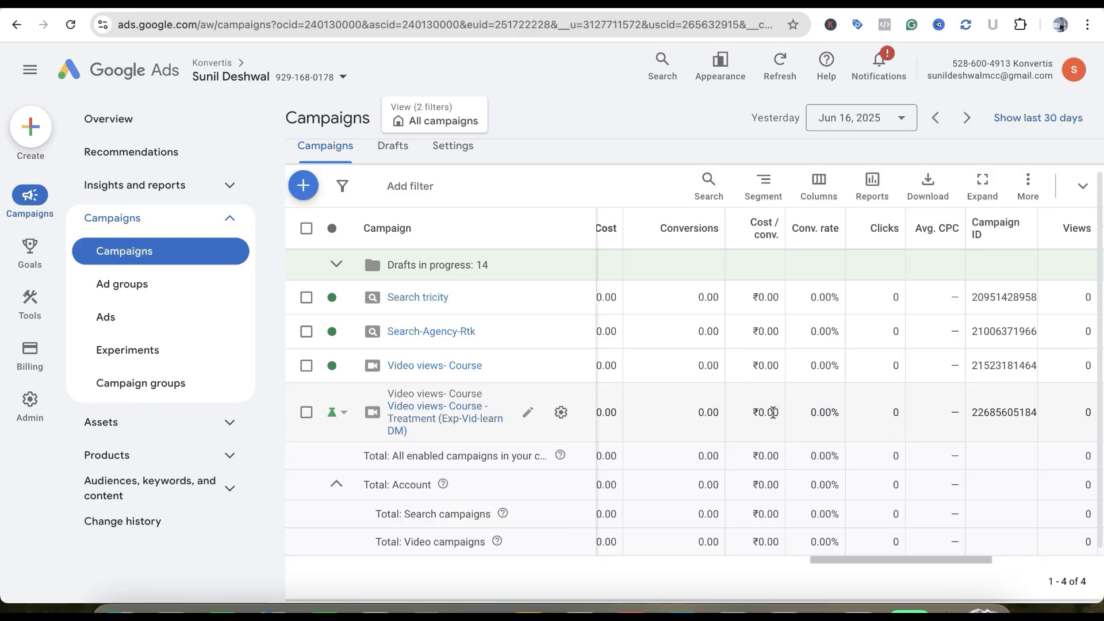
{"action": "scroll", "coordinate": [772, 443], "scroll_direction": "right", "scroll_amount": 1}
{"action": "scroll", "coordinate": [772, 446], "scroll_direction": "left", "scroll_amount": 5}
{"action": "scroll", "coordinate": [773, 446], "scroll_direction": "down", "scroll_amount": 1}
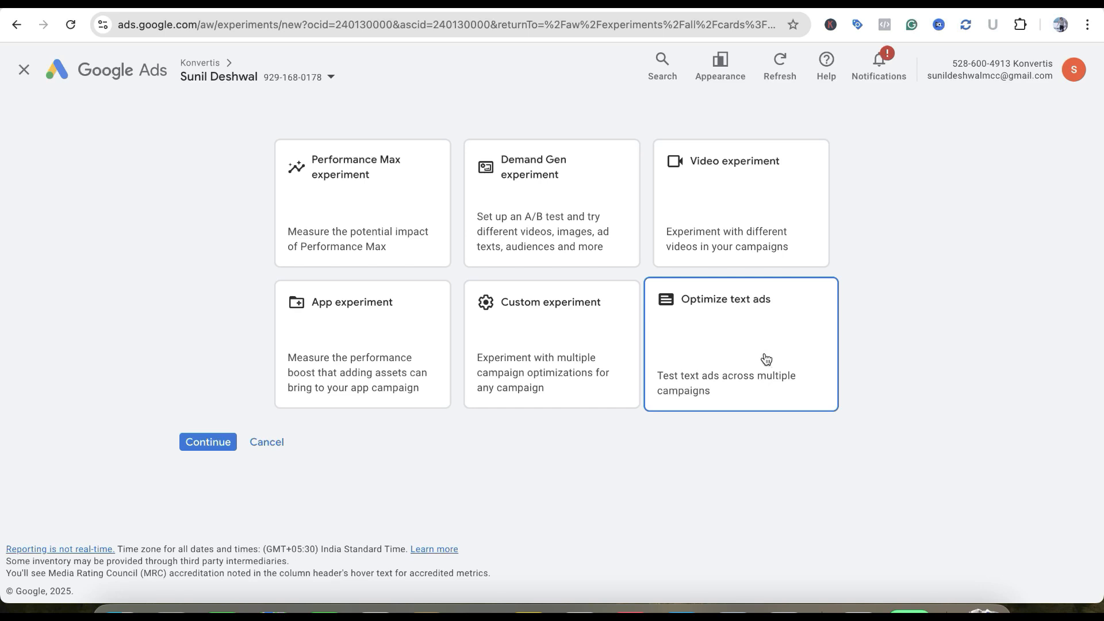
Start an Optimize text ads experiment and limit the new ad variation to the Search tricity campaign
{"action": "left_click", "coordinate": [210, 444]}
{"action": "scroll", "coordinate": [411, 381], "scroll_direction": "down", "scroll_amount": 5}
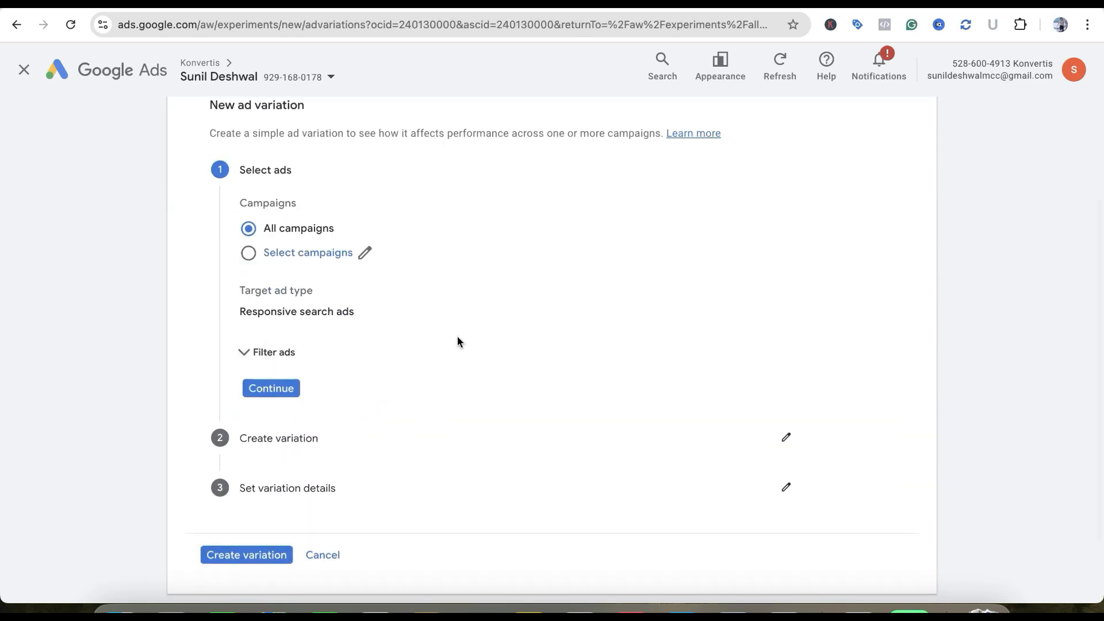
{"action": "scroll", "coordinate": [457, 336], "scroll_direction": "up", "scroll_amount": 2}
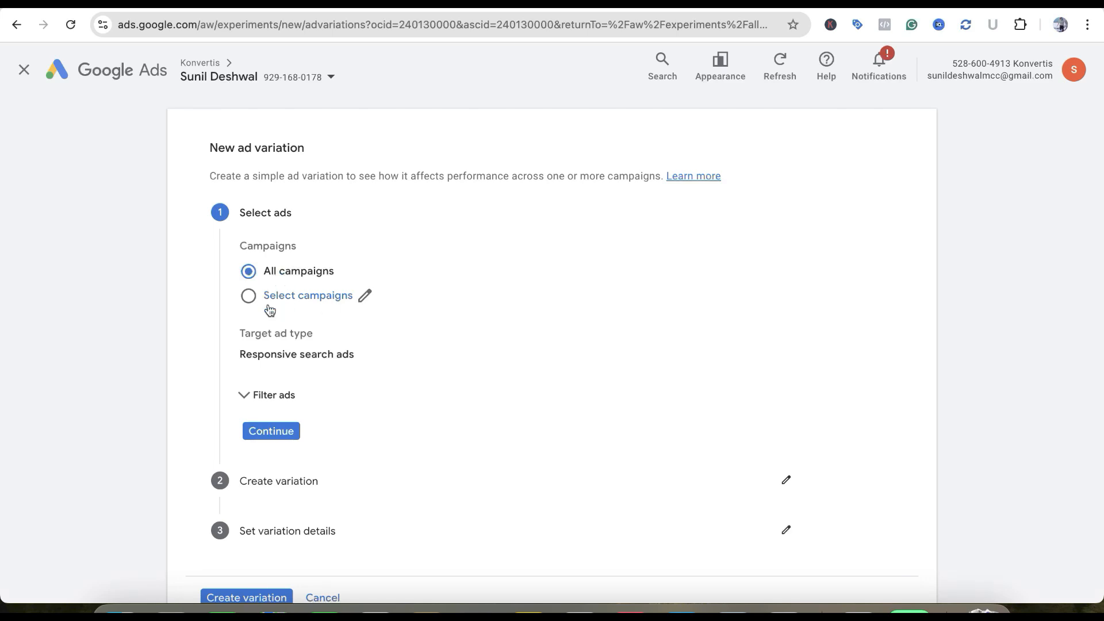
{"action": "left_click", "coordinate": [250, 303]}
{"action": "scroll", "coordinate": [357, 313], "scroll_direction": "down", "scroll_amount": 1}
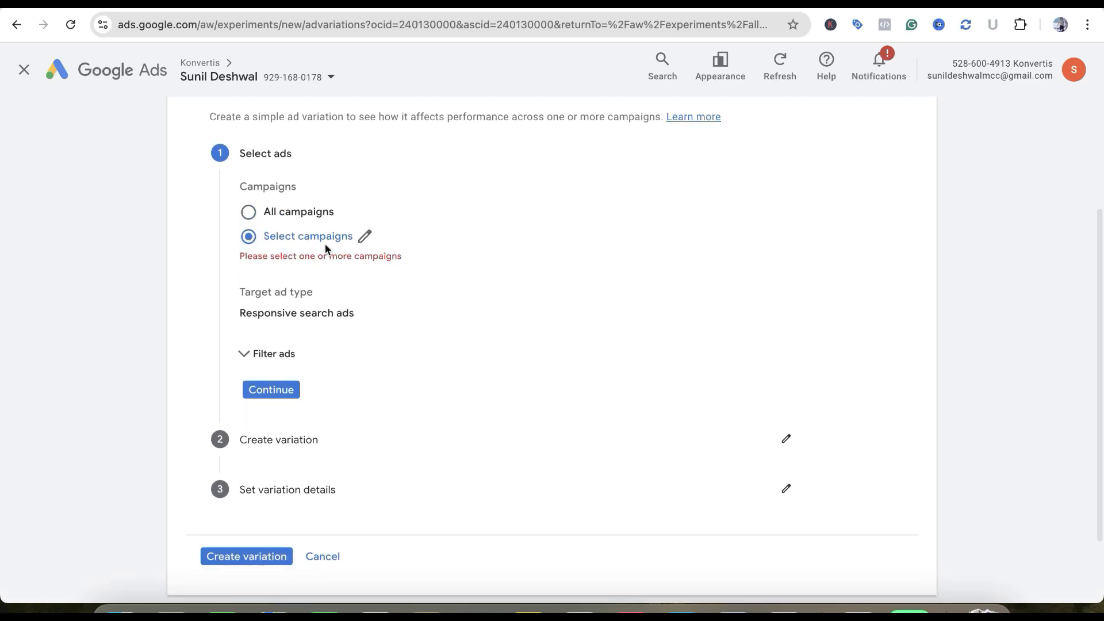
{"action": "left_click", "coordinate": [365, 236]}
{"action": "left_click", "coordinate": [410, 290]}
{"action": "left_click", "coordinate": [559, 485]}
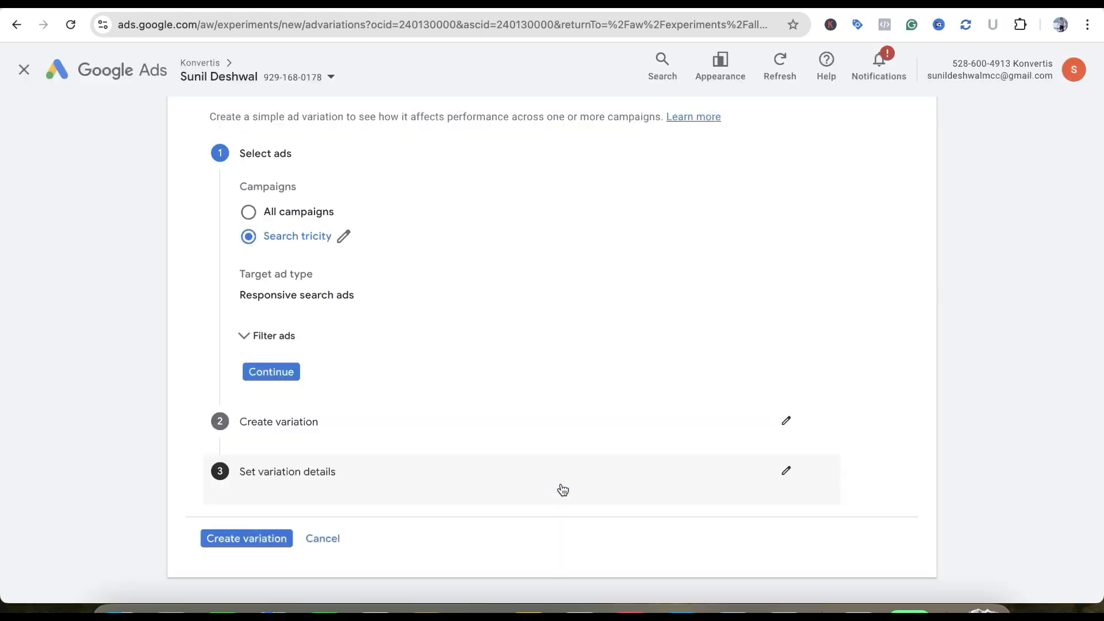
Filter the responsive search ads to those whose headlines contain ROI and proceed to creating the variation
{"action": "scroll", "coordinate": [506, 340], "scroll_direction": "down", "scroll_amount": 1}
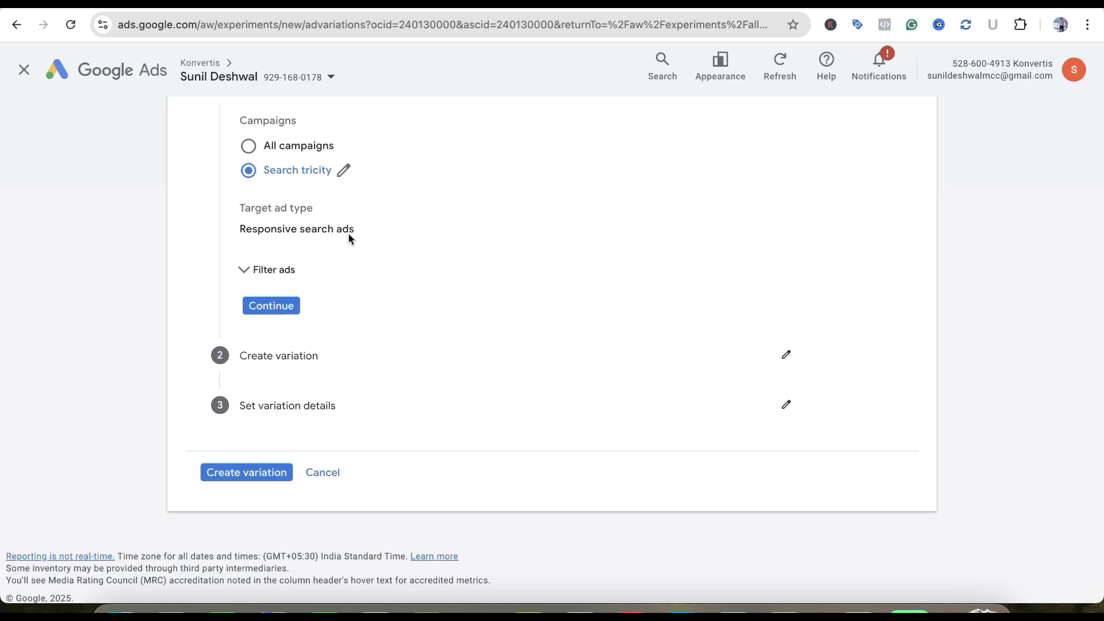
{"action": "scroll", "coordinate": [350, 276], "scroll_direction": "down", "scroll_amount": 1}
{"action": "left_click", "coordinate": [256, 268]}
{"action": "left_click", "coordinate": [290, 310]}
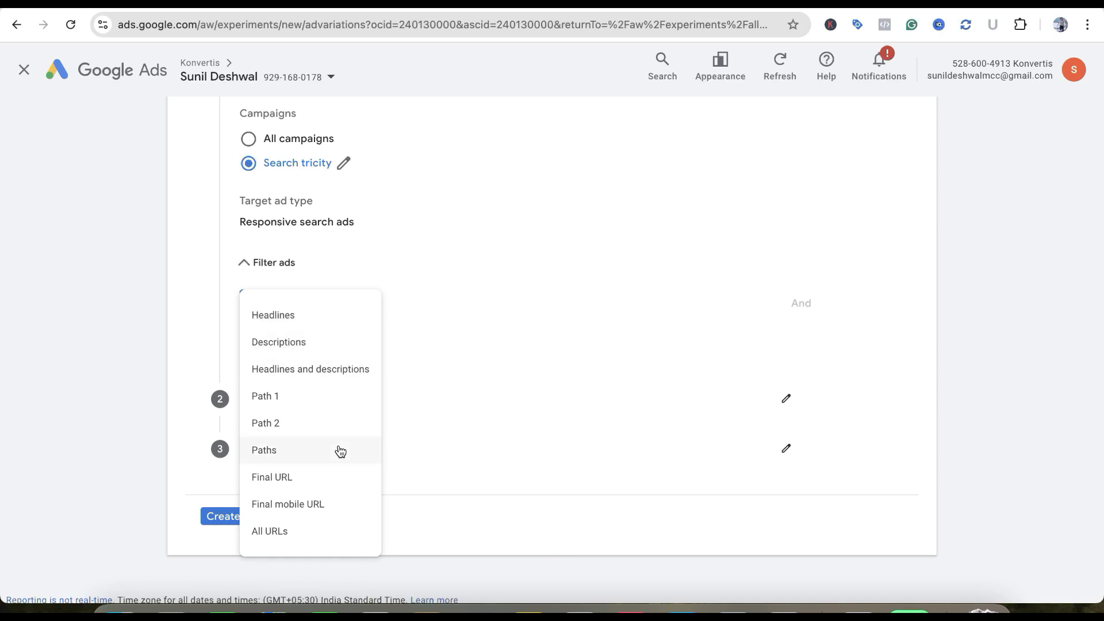
{"action": "left_click", "coordinate": [330, 324]}
{"action": "scroll", "coordinate": [399, 177], "scroll_direction": "up", "scroll_amount": 1}
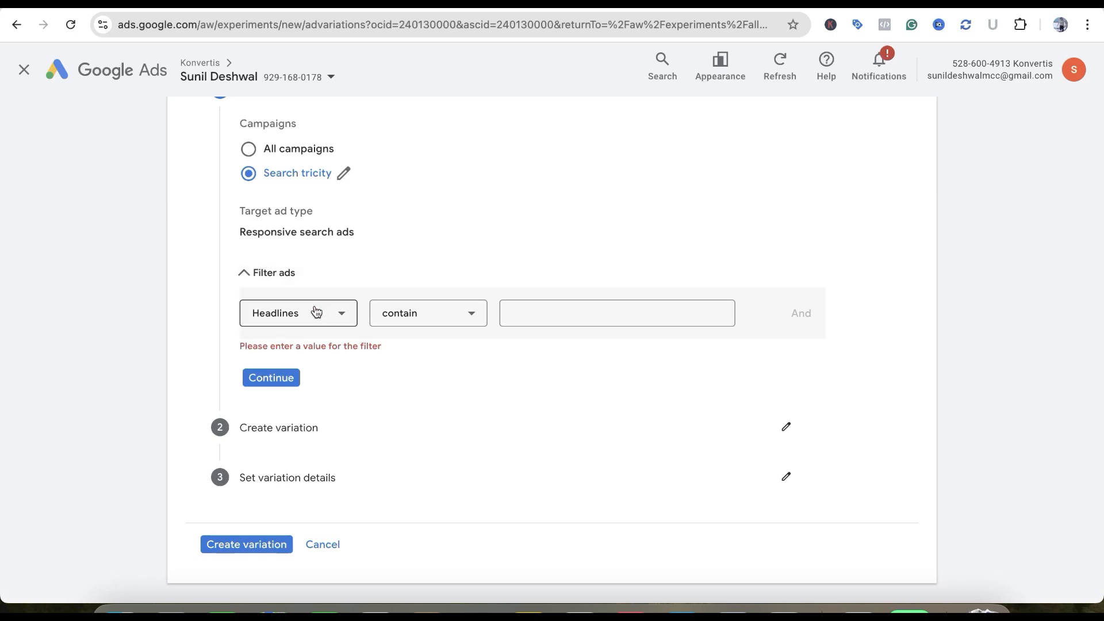
{"action": "left_click", "coordinate": [538, 310]}
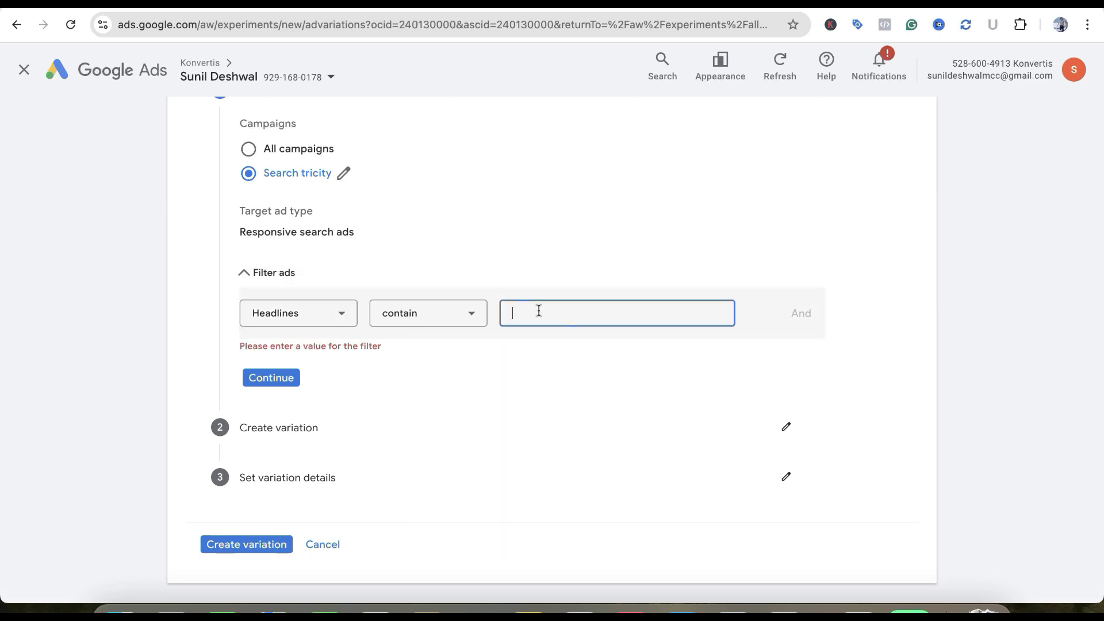
{"action": "type", "text": "ROI"}
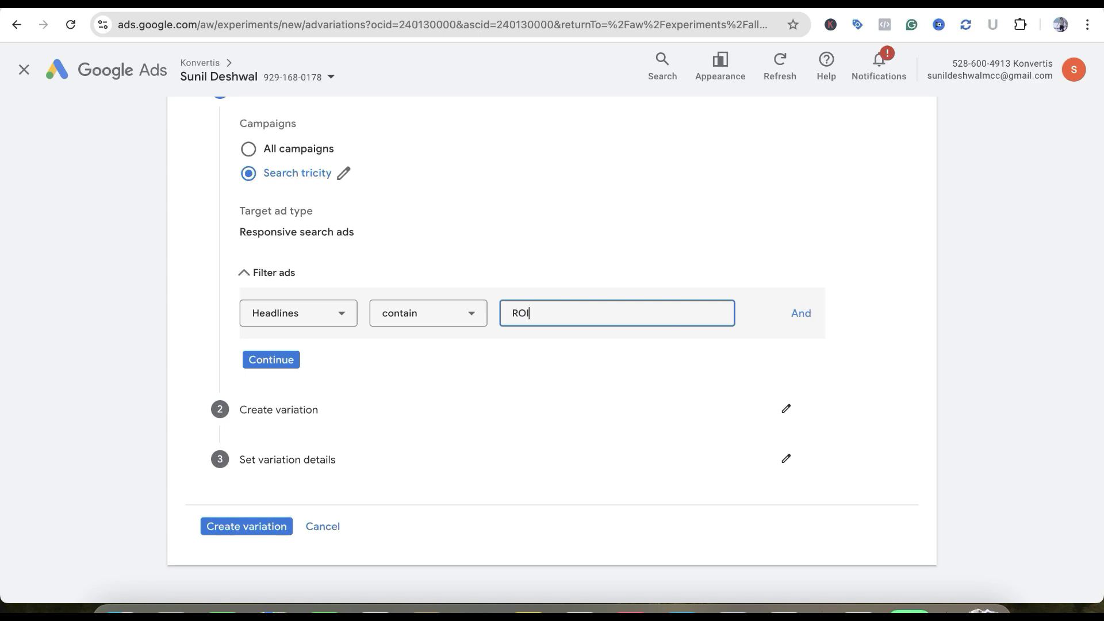
{"action": "left_click", "coordinate": [295, 366]}
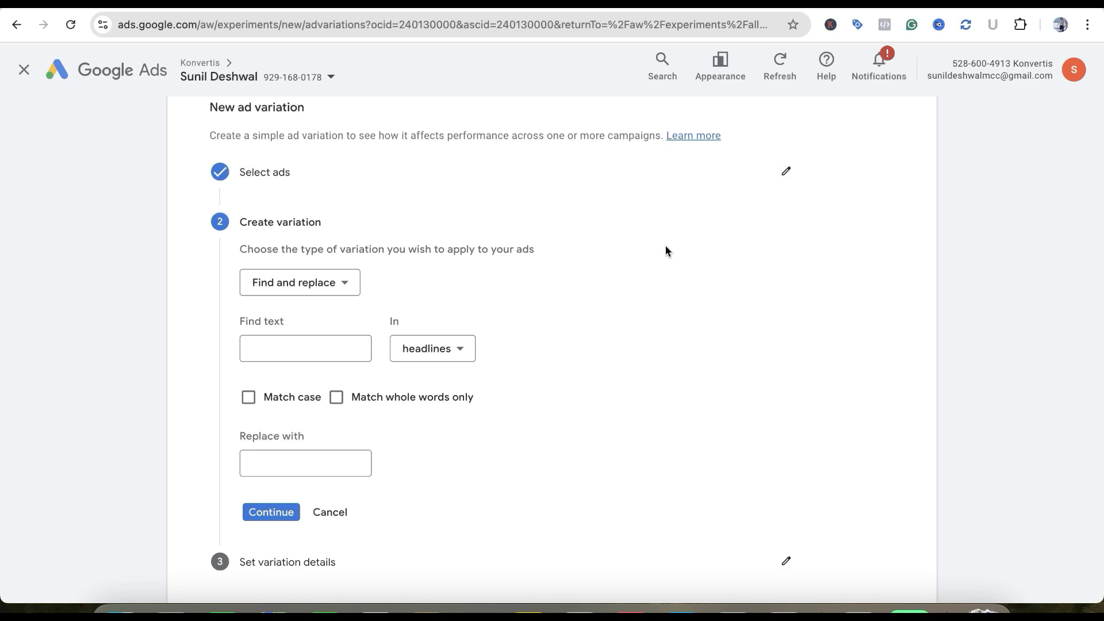
Reopen the ad selection, review the available filter fields and return to creating the variation
{"action": "left_click", "coordinate": [786, 171]}
{"action": "left_click", "coordinate": [348, 394]}
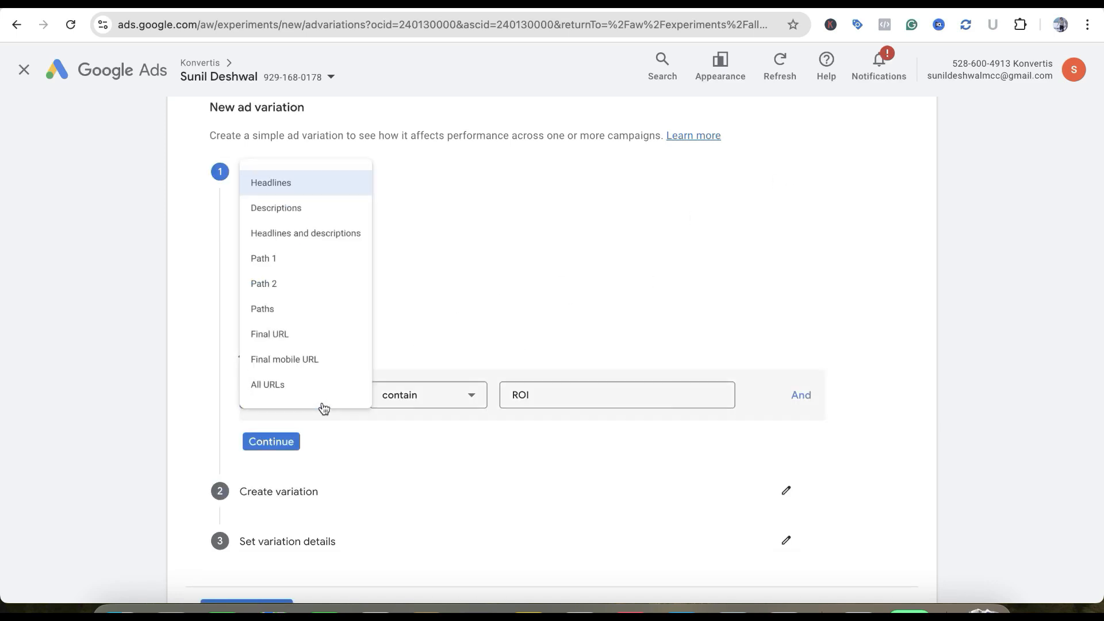
{"action": "left_click", "coordinate": [468, 225]}
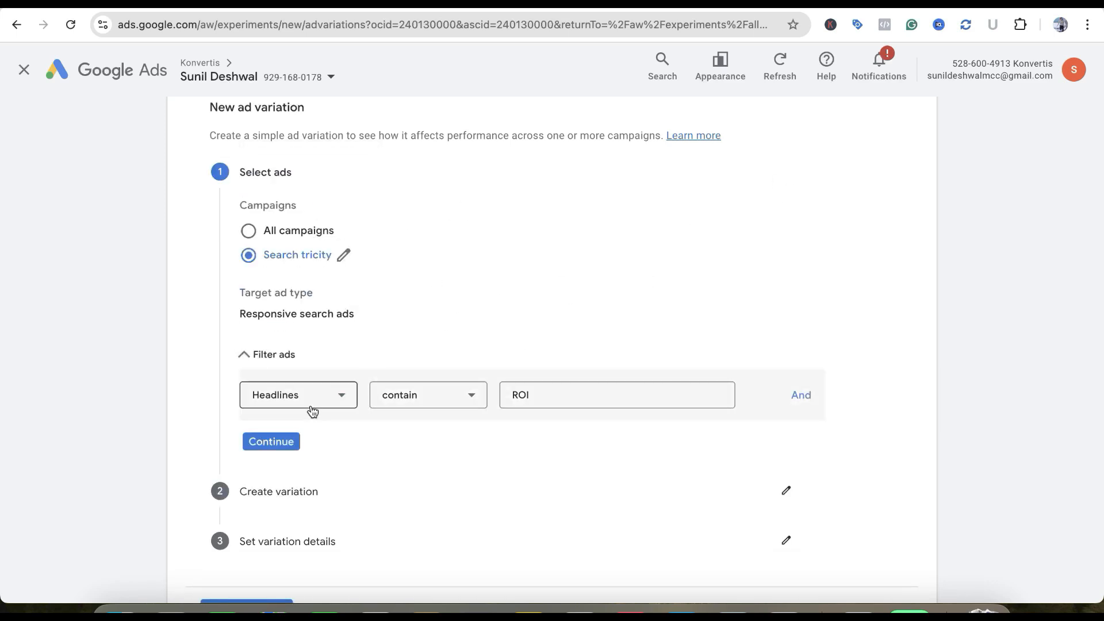
{"action": "left_click", "coordinate": [293, 442]}
{"action": "scroll", "coordinate": [467, 319], "scroll_direction": "up", "scroll_amount": 2}
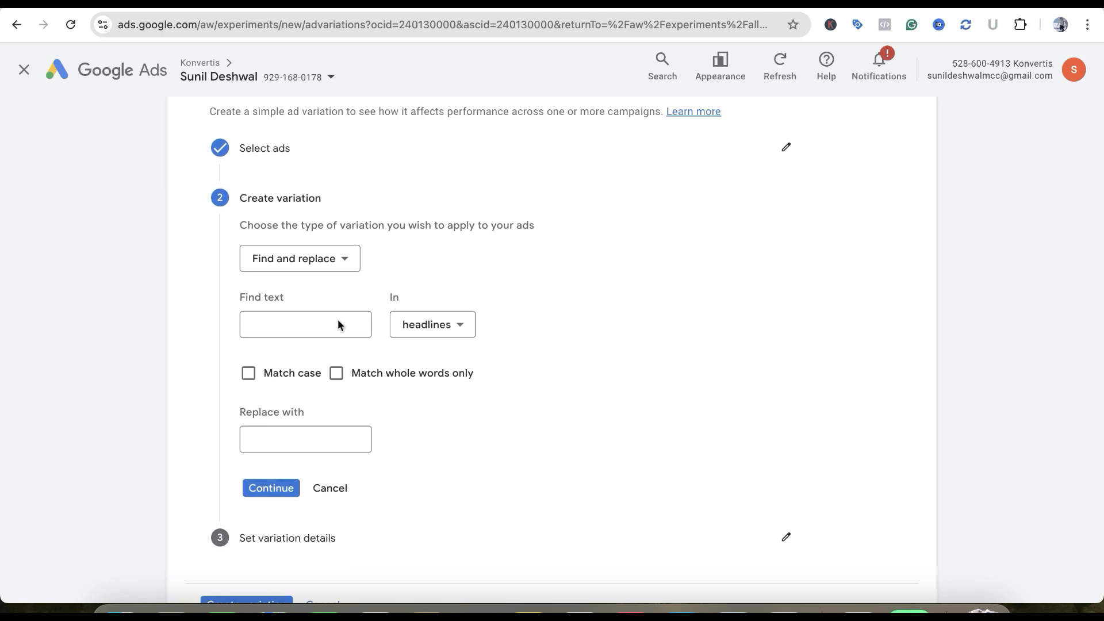
Choose Find and replace as the variation type and set it to find Agency in headlines and descriptions
{"action": "left_click", "coordinate": [319, 262]}
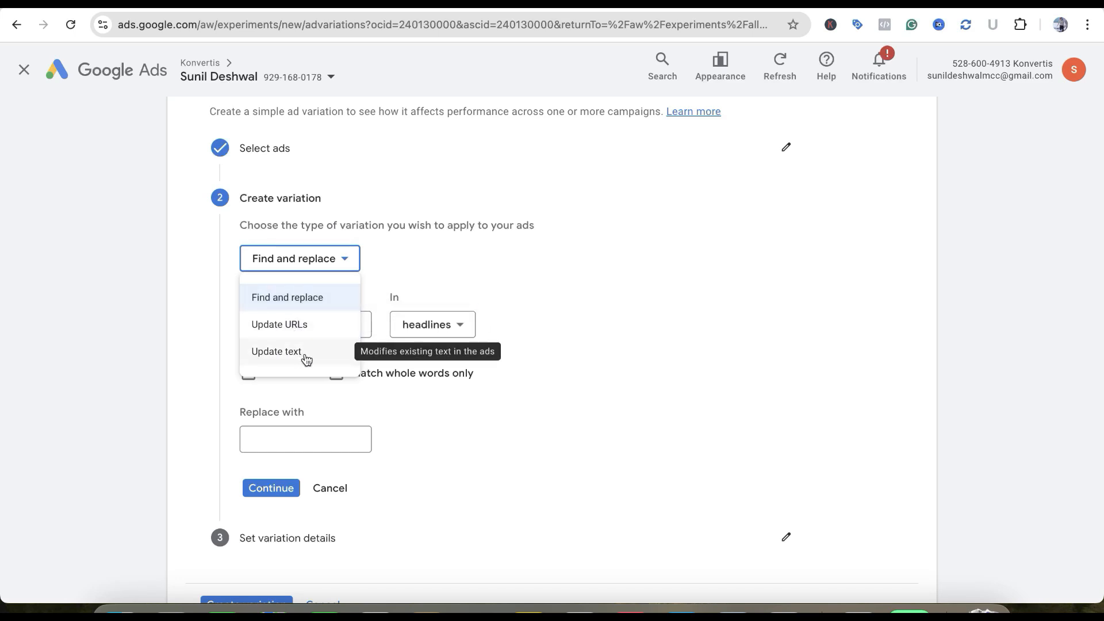
{"action": "left_click", "coordinate": [310, 302]}
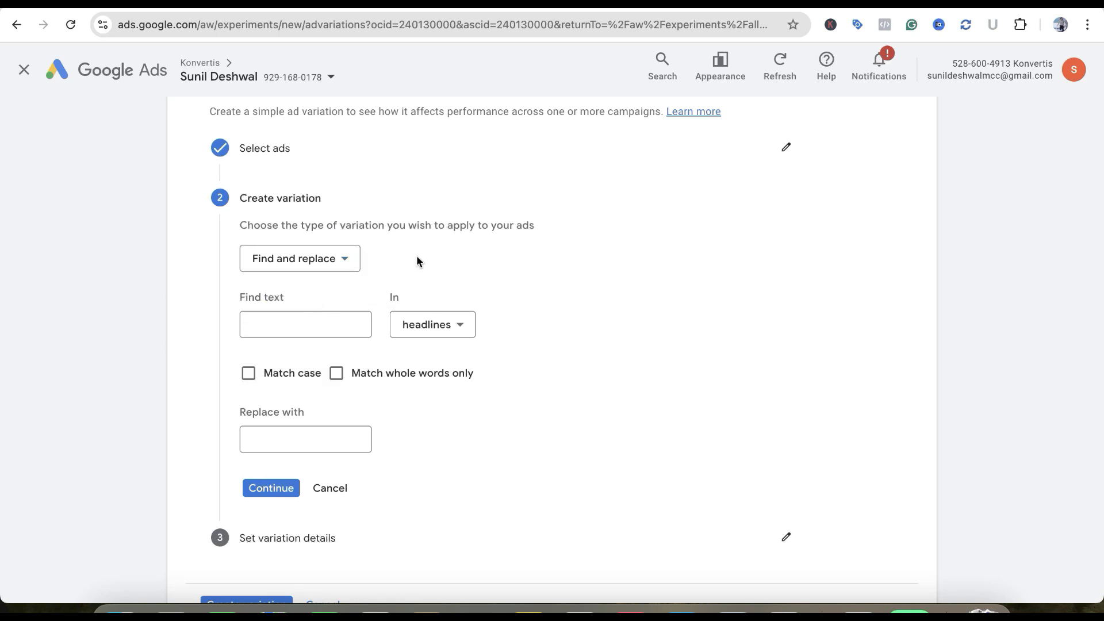
{"action": "left_click", "coordinate": [432, 324]}
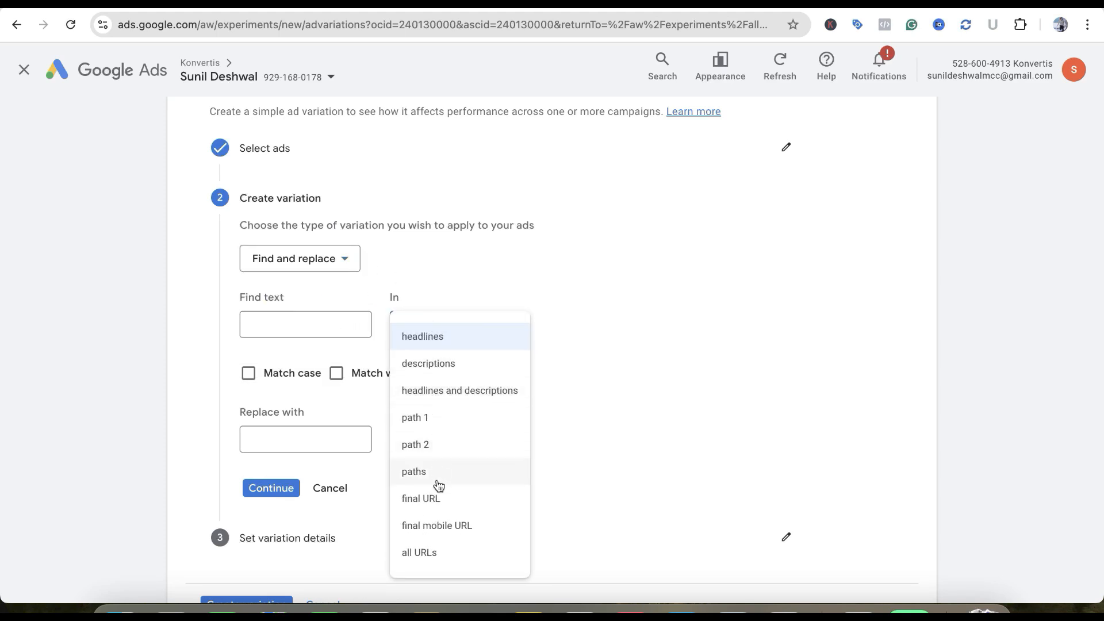
{"action": "left_click", "coordinate": [333, 332]}
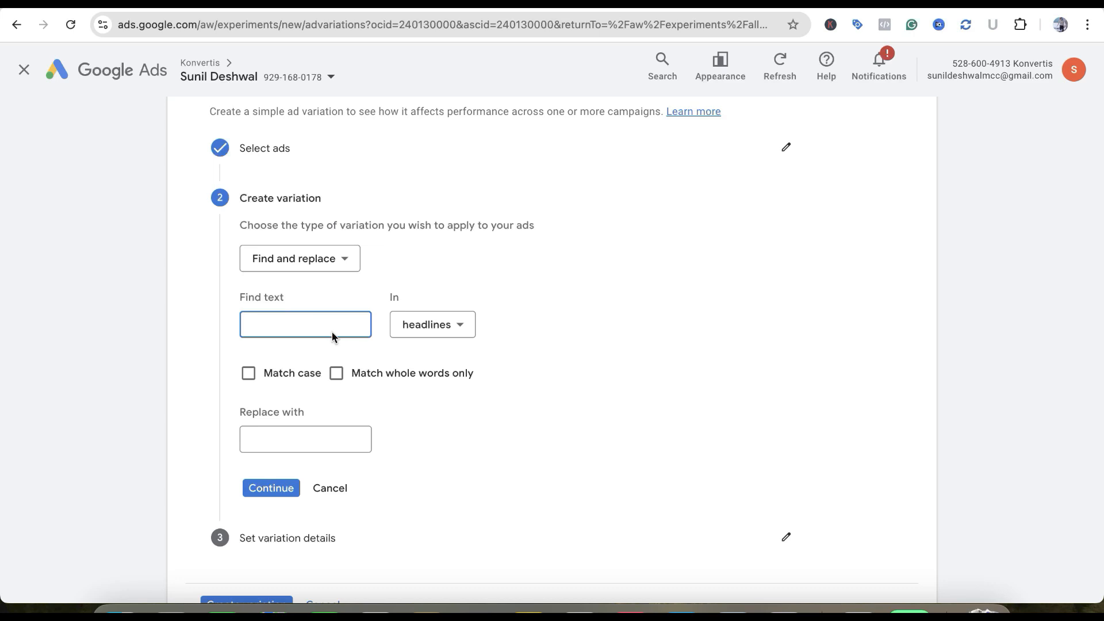
{"action": "type", "text": "Agency"}
{"action": "left_click", "coordinate": [419, 330]}
{"action": "left_click", "coordinate": [424, 373]}
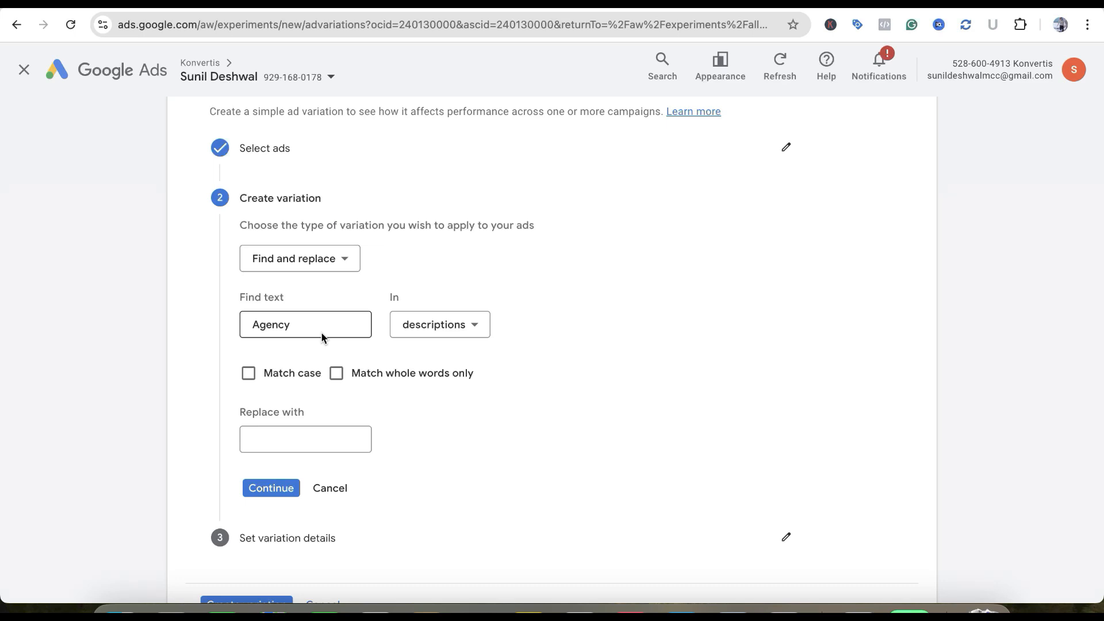
{"action": "left_click", "coordinate": [420, 326]}
{"action": "left_click", "coordinate": [440, 389]}
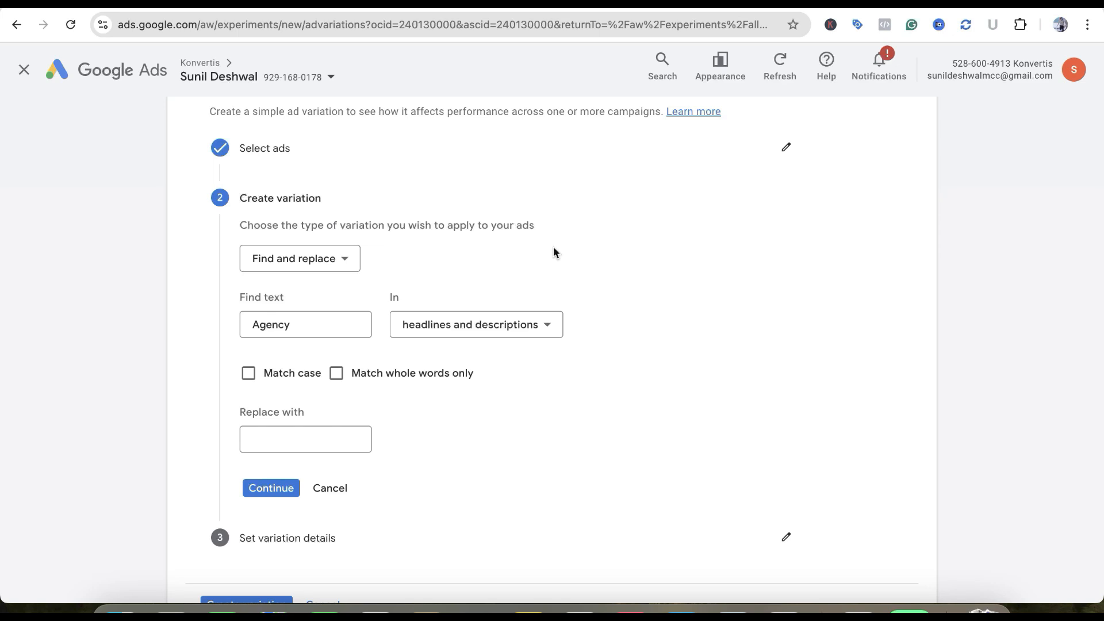
Set the replacement text to Company and proceed to the variation details
{"action": "left_click", "coordinate": [303, 441]}
{"action": "type", "text": "Company"}
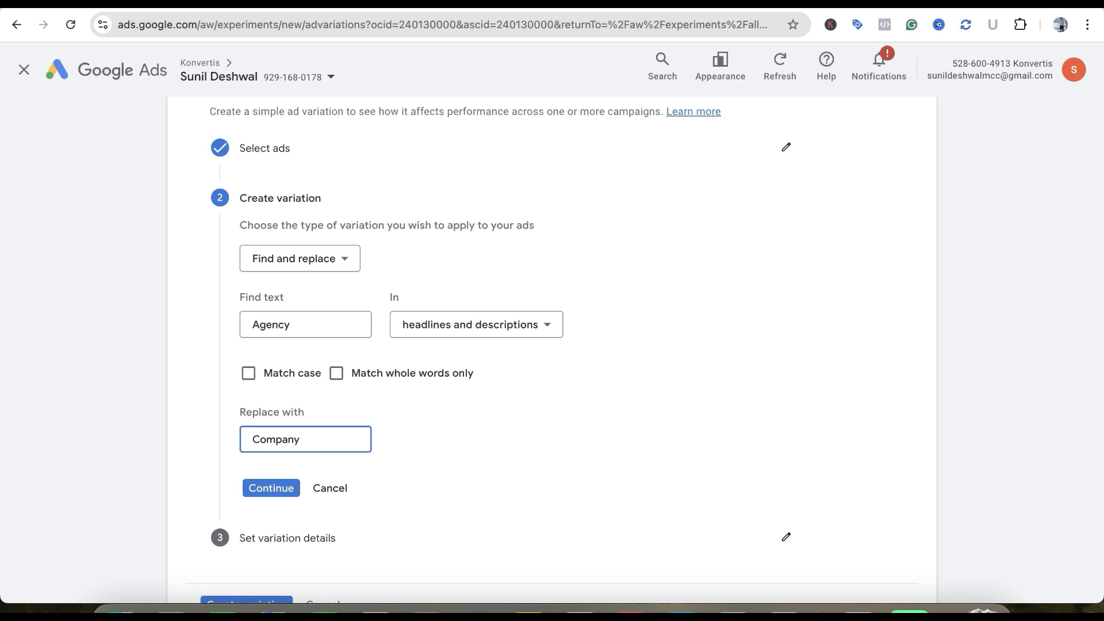
{"action": "scroll", "coordinate": [458, 474], "scroll_direction": "down", "scroll_amount": 2}
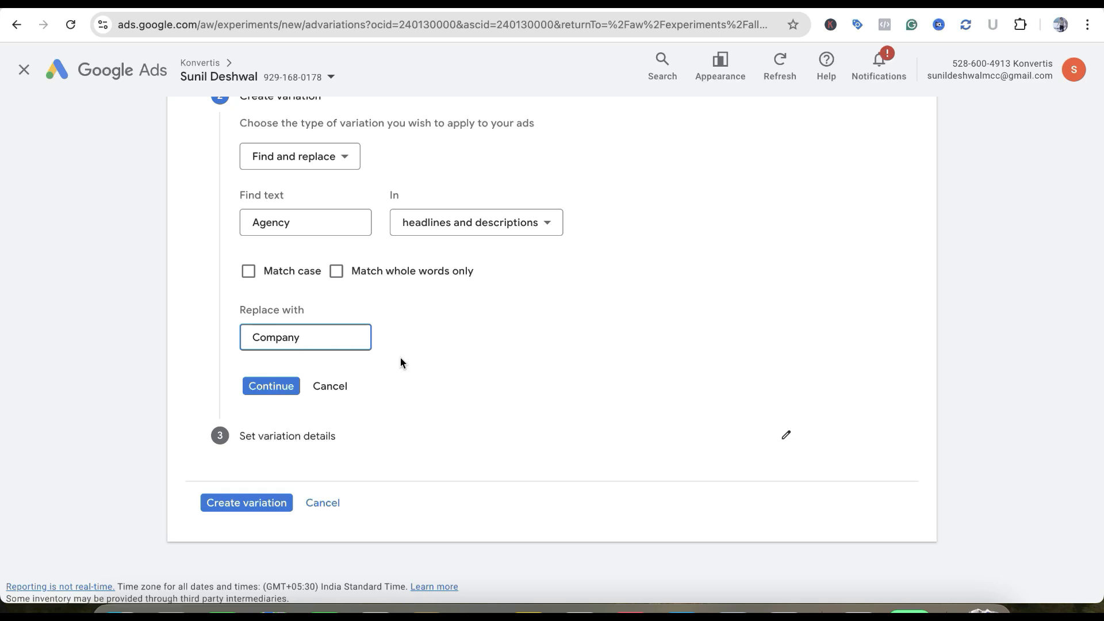
{"action": "left_click", "coordinate": [275, 386]}
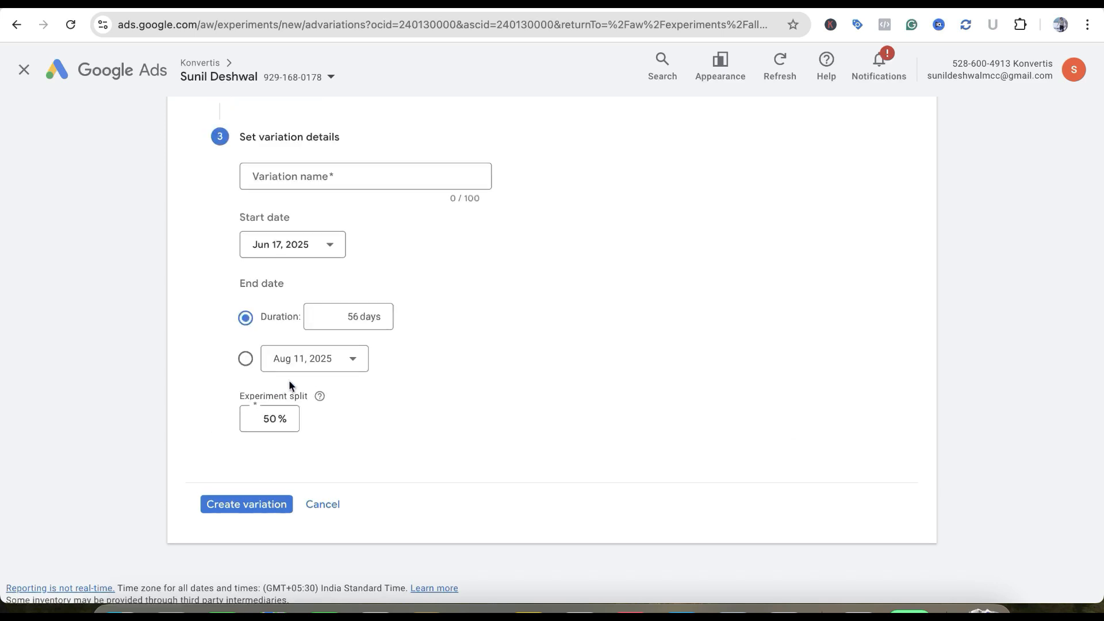
Check the experiment split and set the ad variation's duration to 30 days
{"action": "scroll", "coordinate": [464, 389], "scroll_direction": "down", "scroll_amount": 1}
{"action": "left_click", "coordinate": [267, 384]}
{"action": "left_click", "coordinate": [269, 386]}
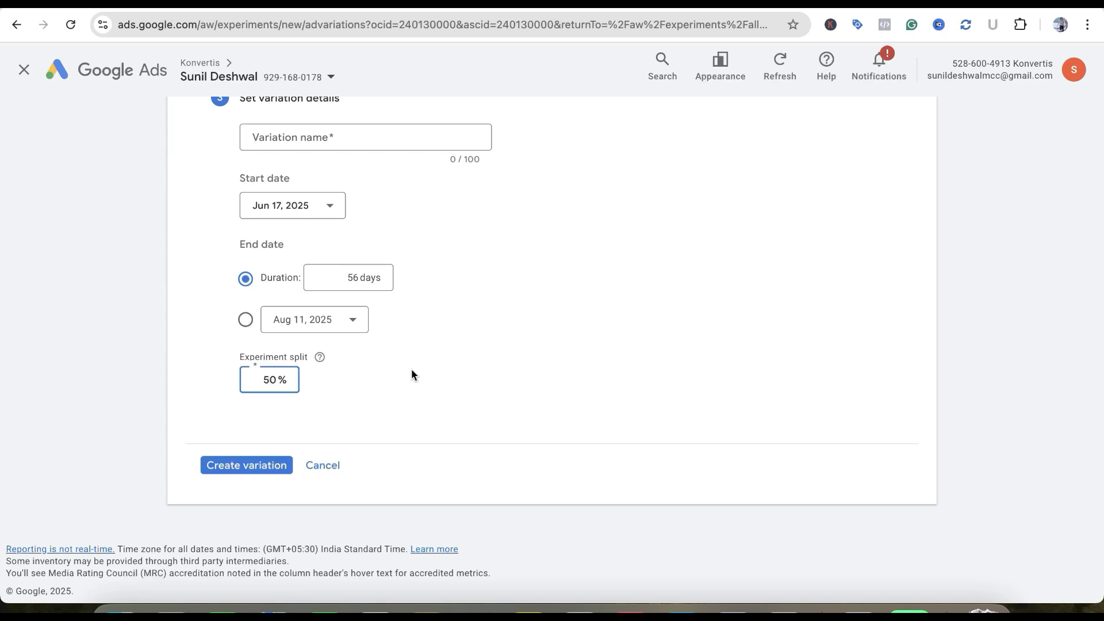
{"action": "scroll", "coordinate": [412, 374], "scroll_direction": "up", "scroll_amount": 1}
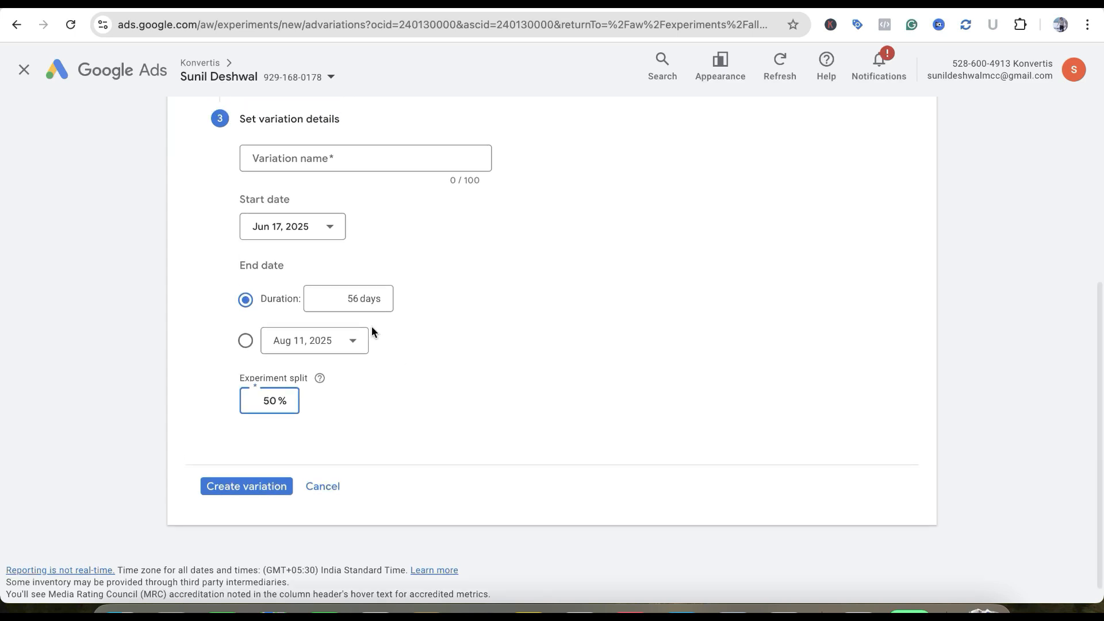
{"action": "left_click", "coordinate": [357, 301]}
{"action": "scroll", "coordinate": [477, 317], "scroll_direction": "up", "scroll_amount": 1}
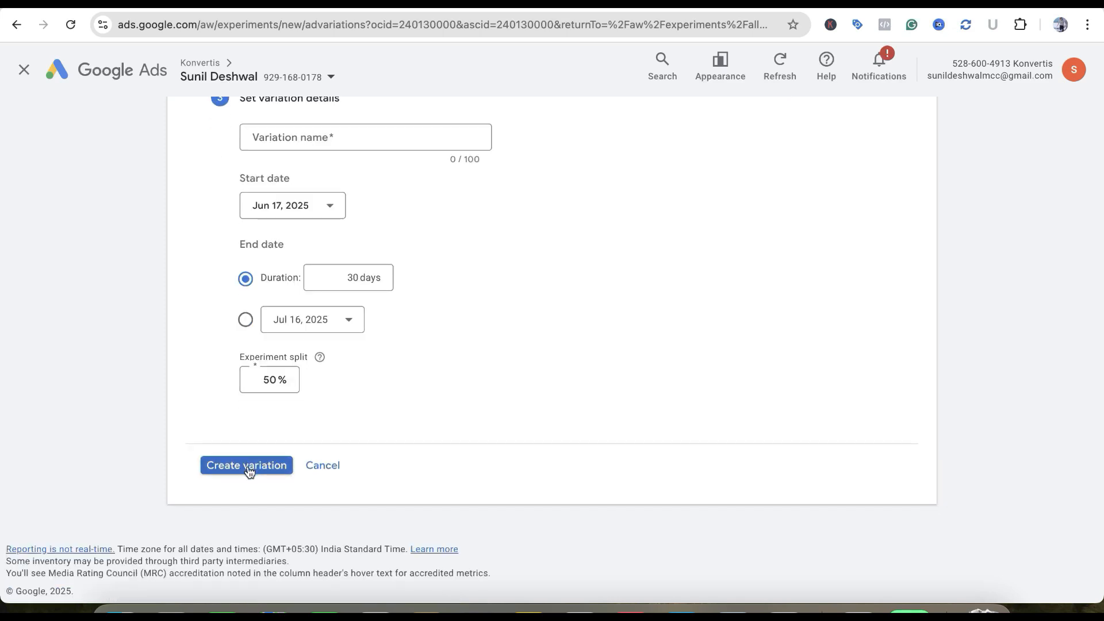
Name the ad variation Agency-Company Change
{"action": "left_click", "coordinate": [347, 133]}
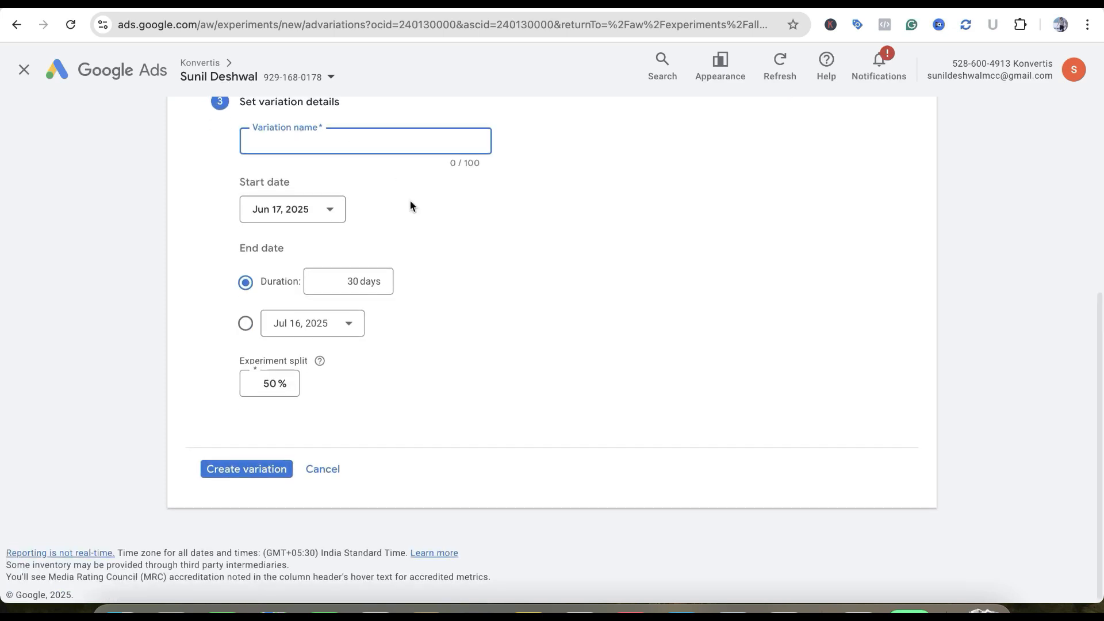
{"action": "scroll", "coordinate": [410, 207], "scroll_direction": "up", "scroll_amount": 2}
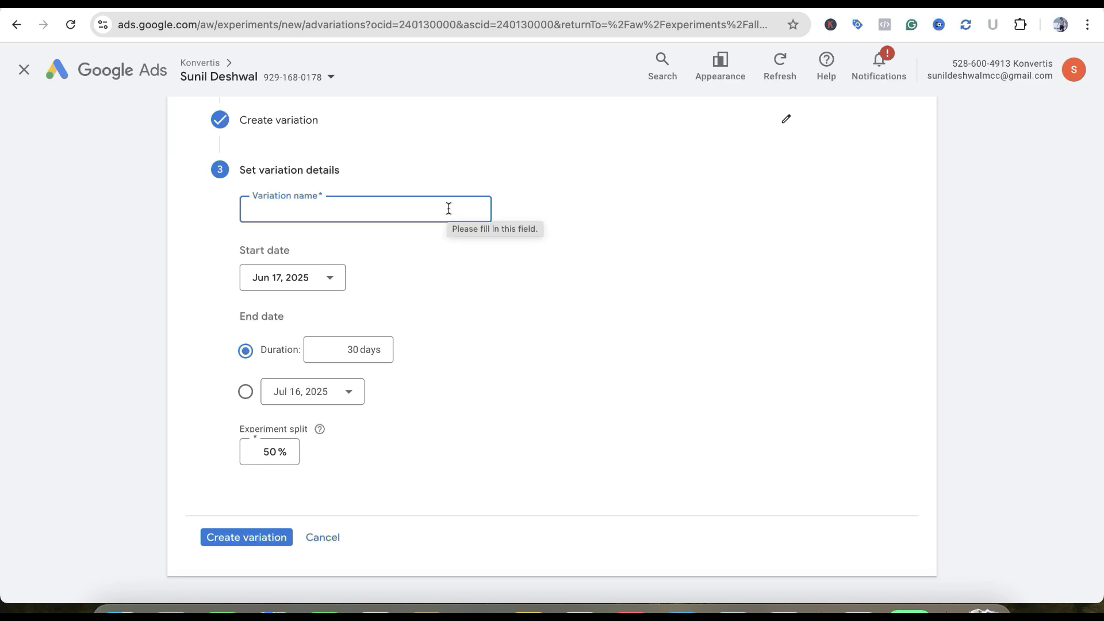
{"action": "type", "text": "Agen"}
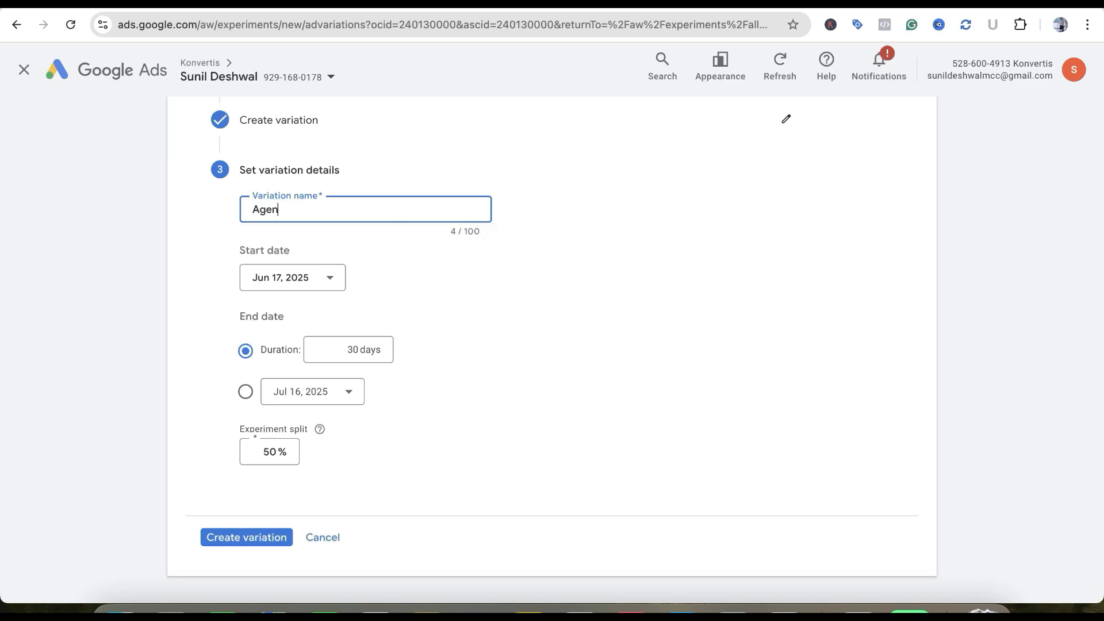
{"action": "type", "text": "cy-Company Change"}
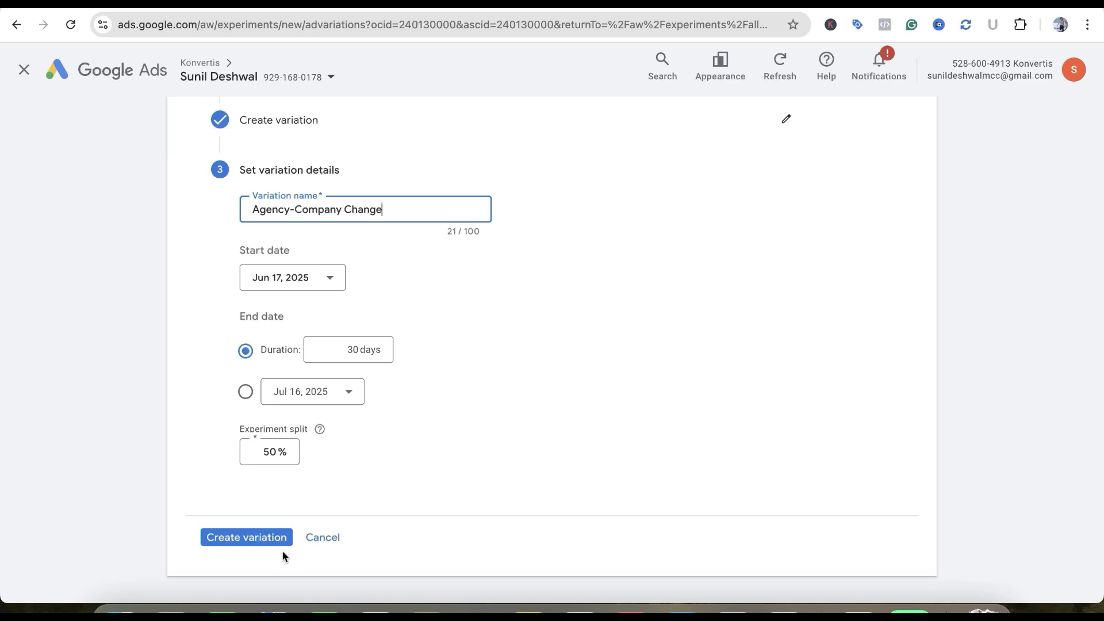
Reopen the Create variation section and review its find-and-replace settings
{"action": "scroll", "coordinate": [538, 439], "scroll_direction": "up", "scroll_amount": 3}
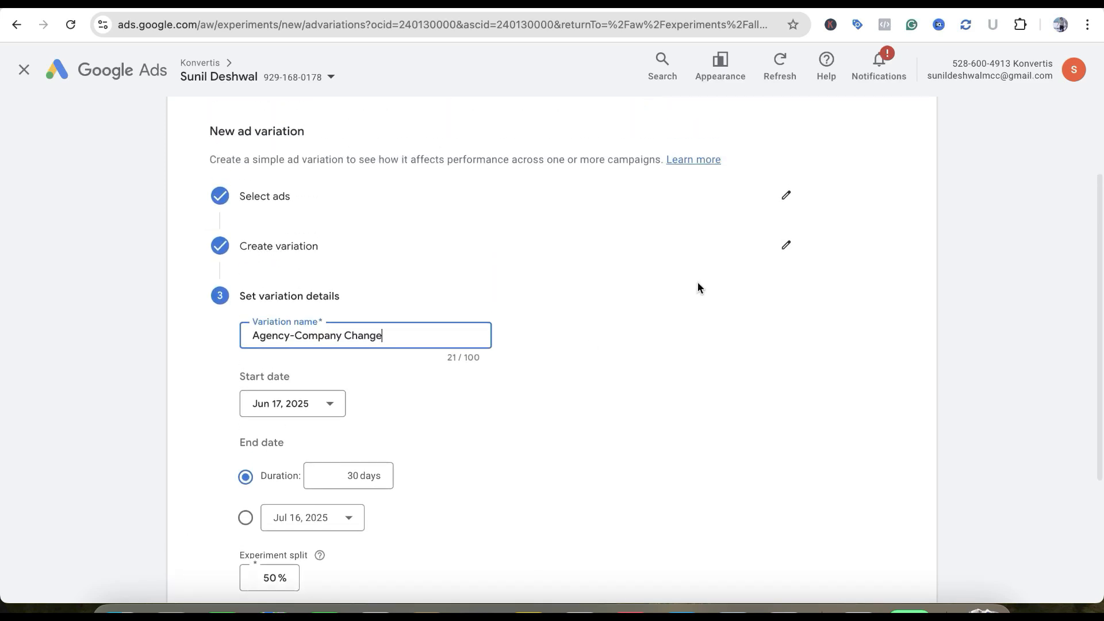
{"action": "left_click", "coordinate": [786, 239]}
{"action": "scroll", "coordinate": [479, 306], "scroll_direction": "down", "scroll_amount": 1}
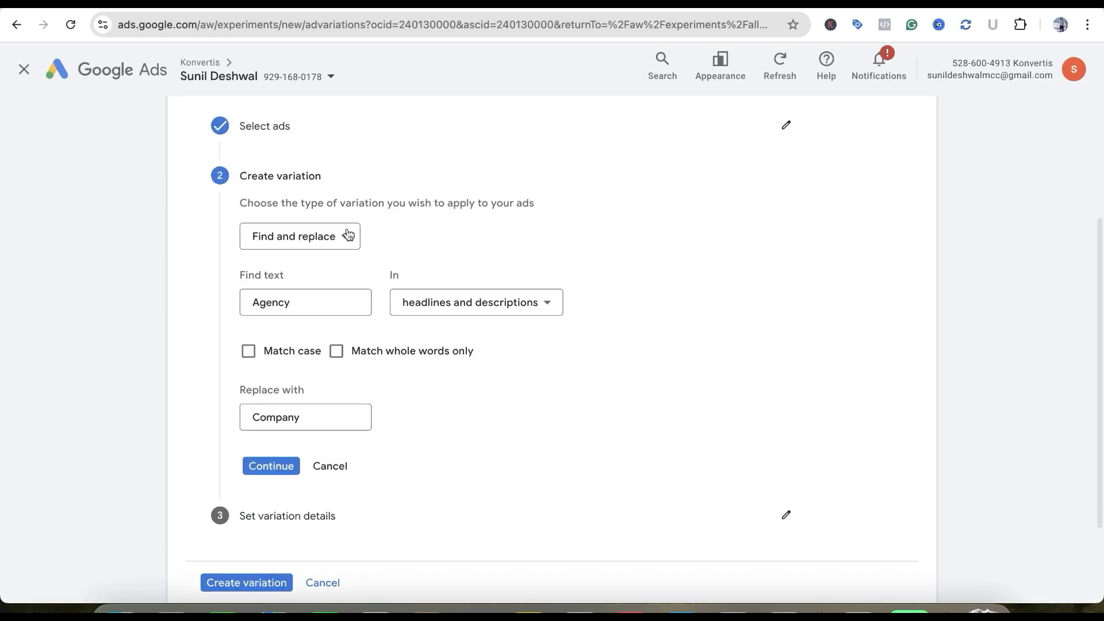
Change the variation type to Update URLs and examine the Final URL and display path fields
{"action": "left_click", "coordinate": [327, 237]}
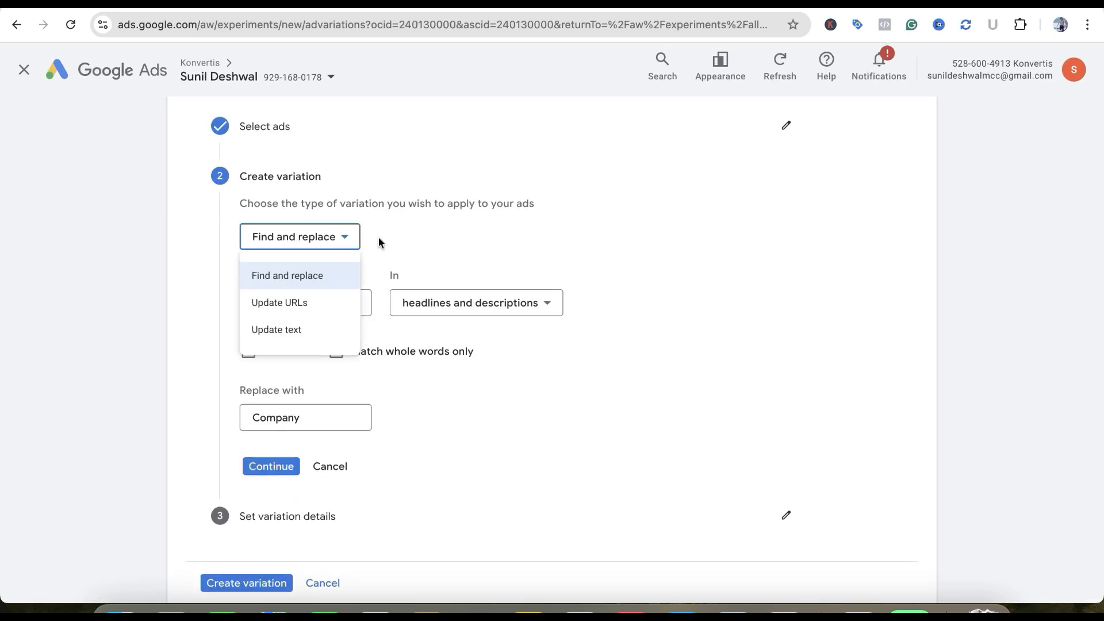
{"action": "left_click", "coordinate": [313, 304]}
{"action": "scroll", "coordinate": [477, 249], "scroll_direction": "down", "scroll_amount": 2}
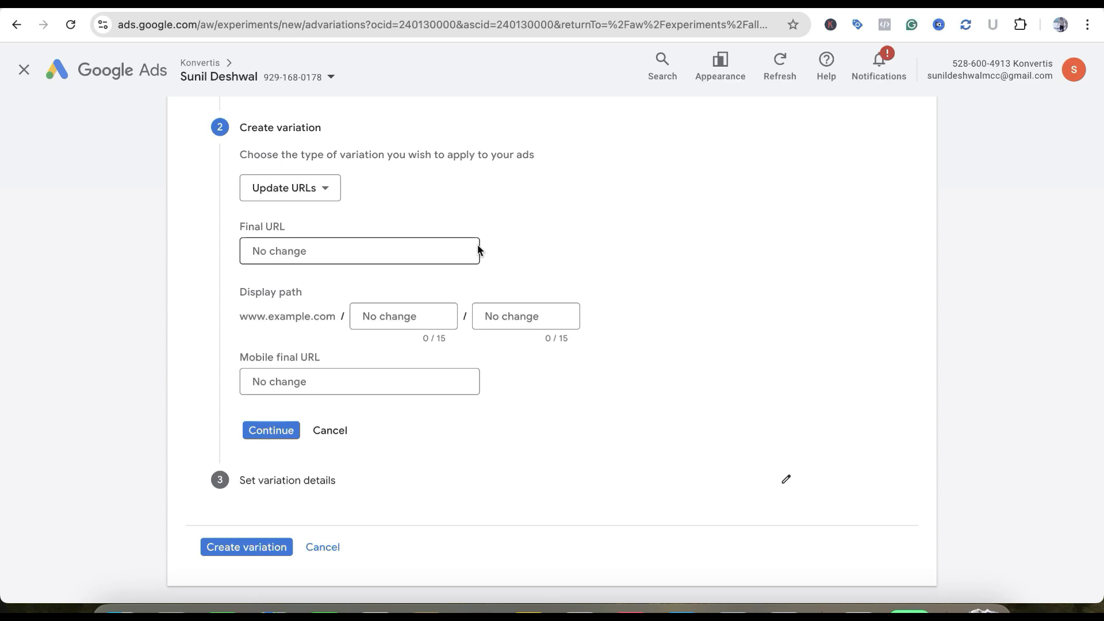
{"action": "left_click", "coordinate": [381, 256]}
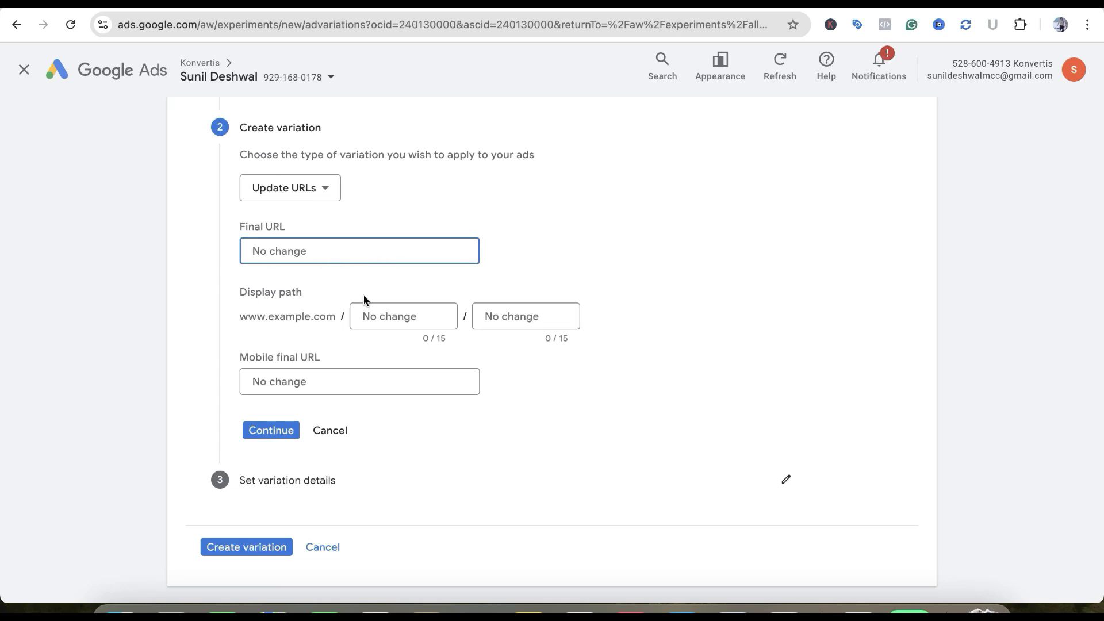
{"action": "left_click", "coordinate": [392, 318]}
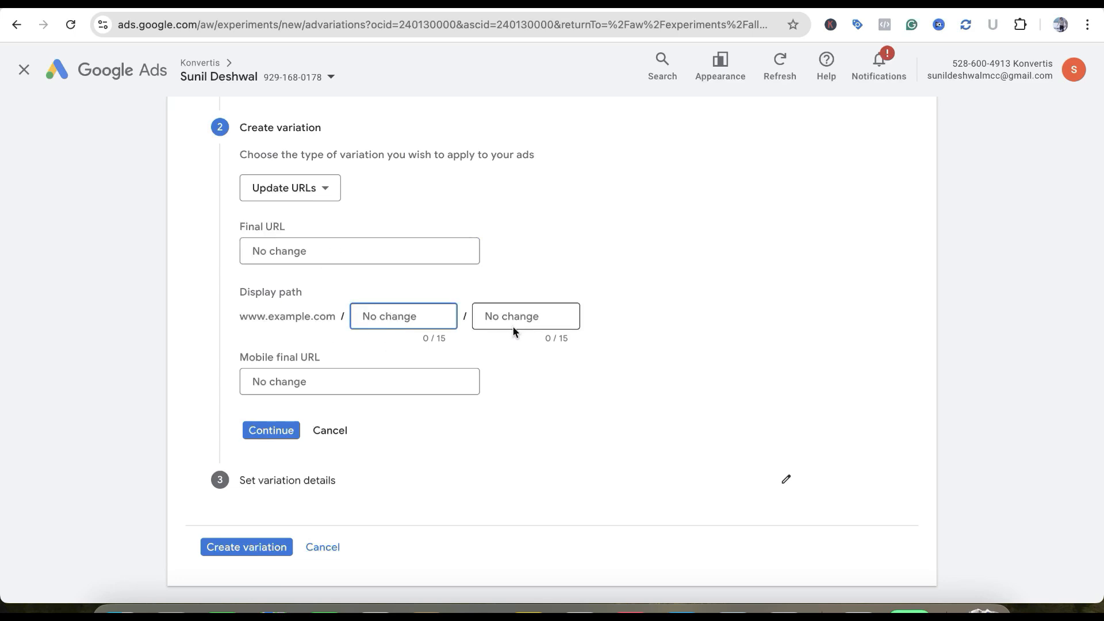
{"action": "left_click", "coordinate": [500, 317]}
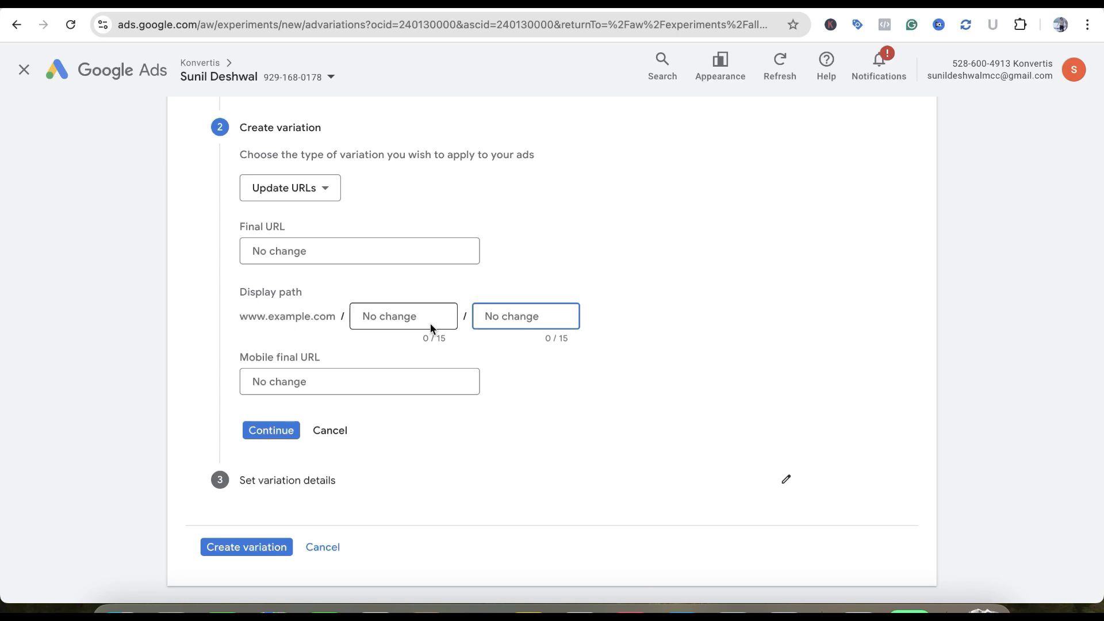
{"action": "scroll", "coordinate": [457, 378], "scroll_direction": "down", "scroll_amount": 2}
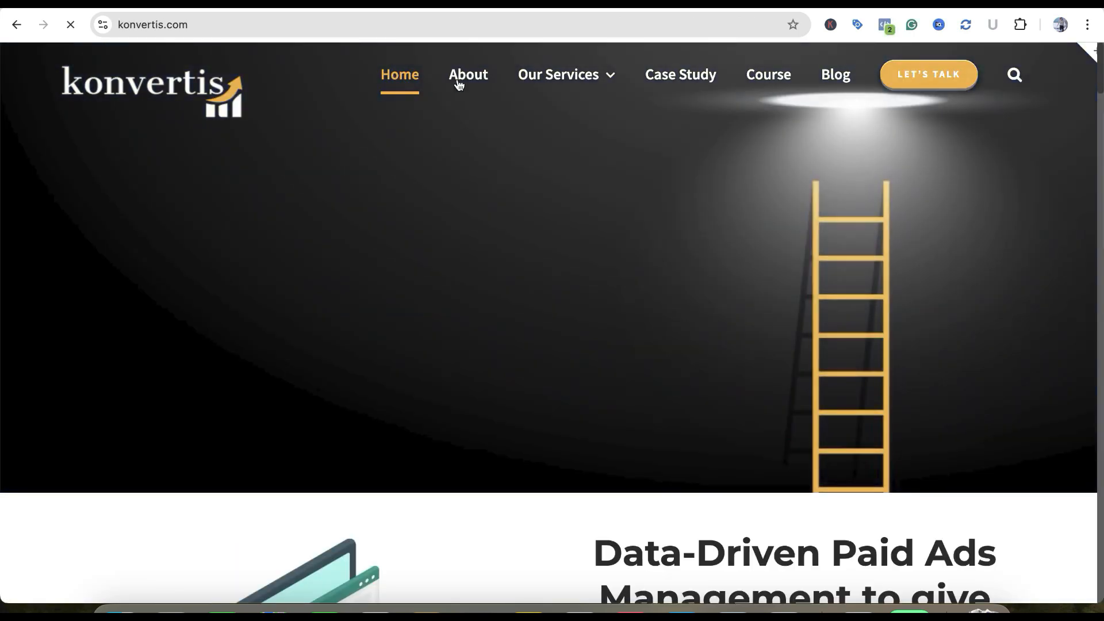
Switch to the konvertis.com website, view its PPC/Google Ads page, and select the address of the Social Media Ads page
{"action": "mouse_move", "coordinate": [577, 77]}
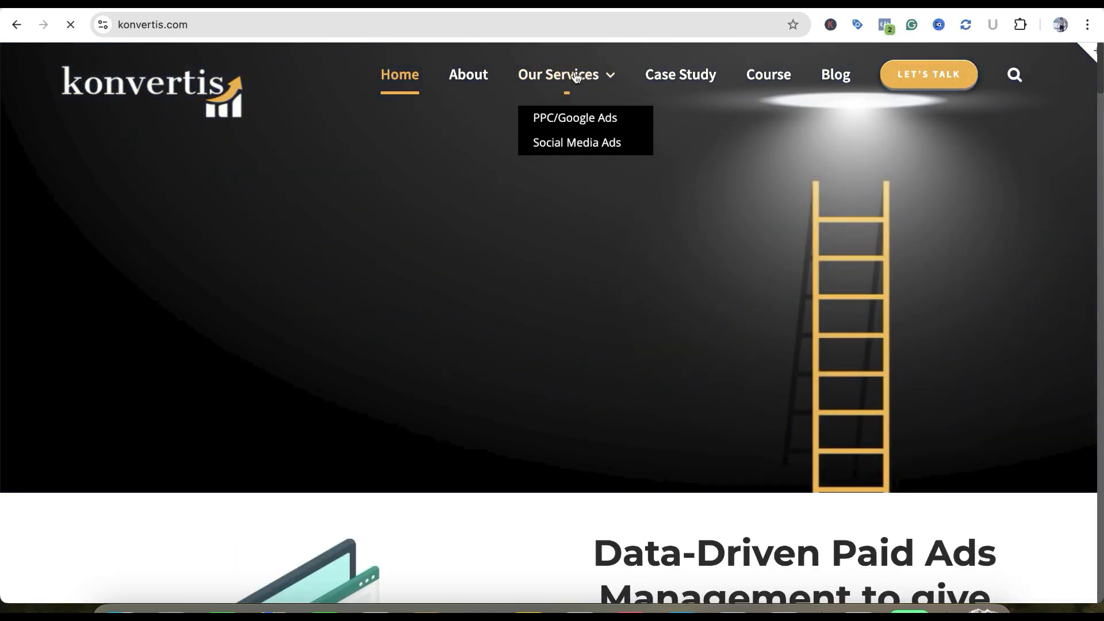
{"action": "left_click", "coordinate": [580, 120]}
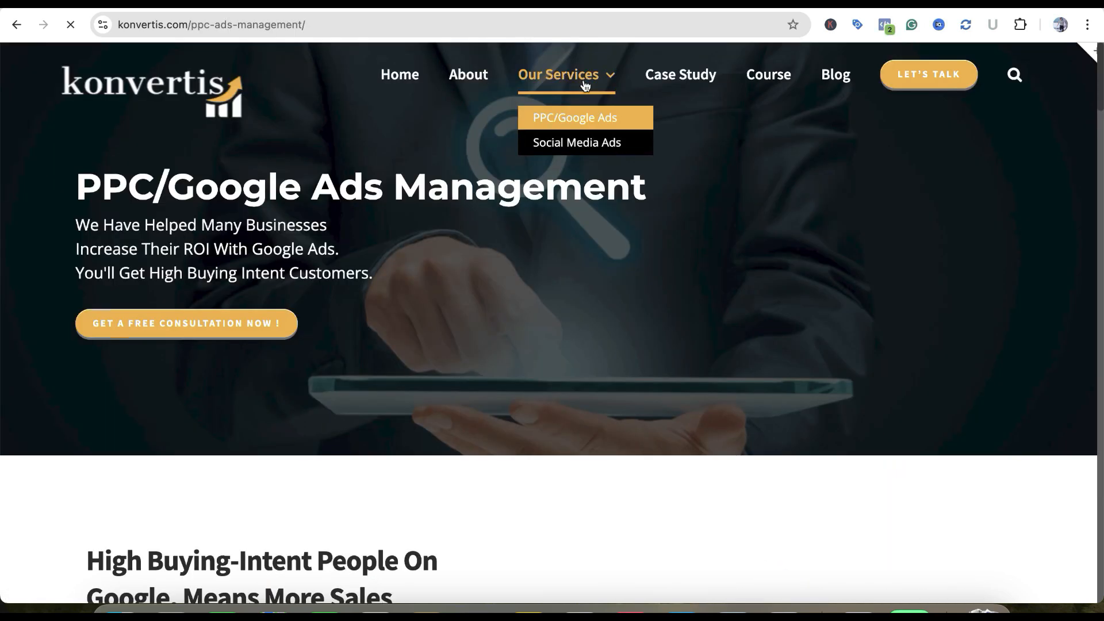
{"action": "left_click", "coordinate": [587, 147]}
{"action": "left_click", "coordinate": [121, 25]}
{"action": "key", "text": "ctrl+c"}
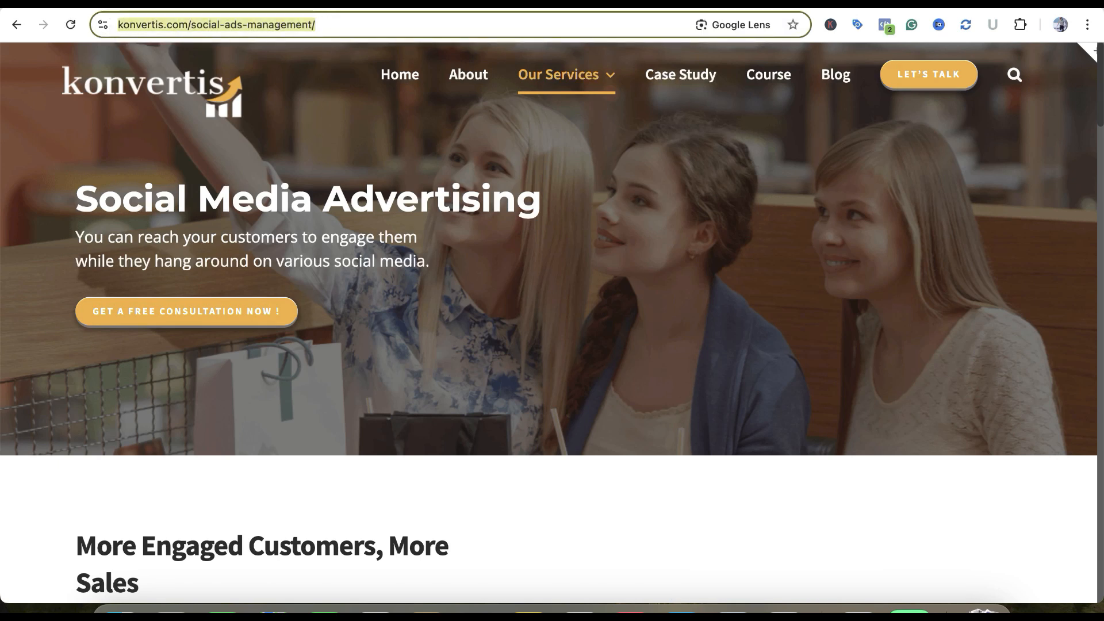
Return to Google Ads, set the Final URL to the konvertis.com/social-ads-management/ page and the display path to social/ads, and continue
{"action": "left_click", "coordinate": [803, 7]}
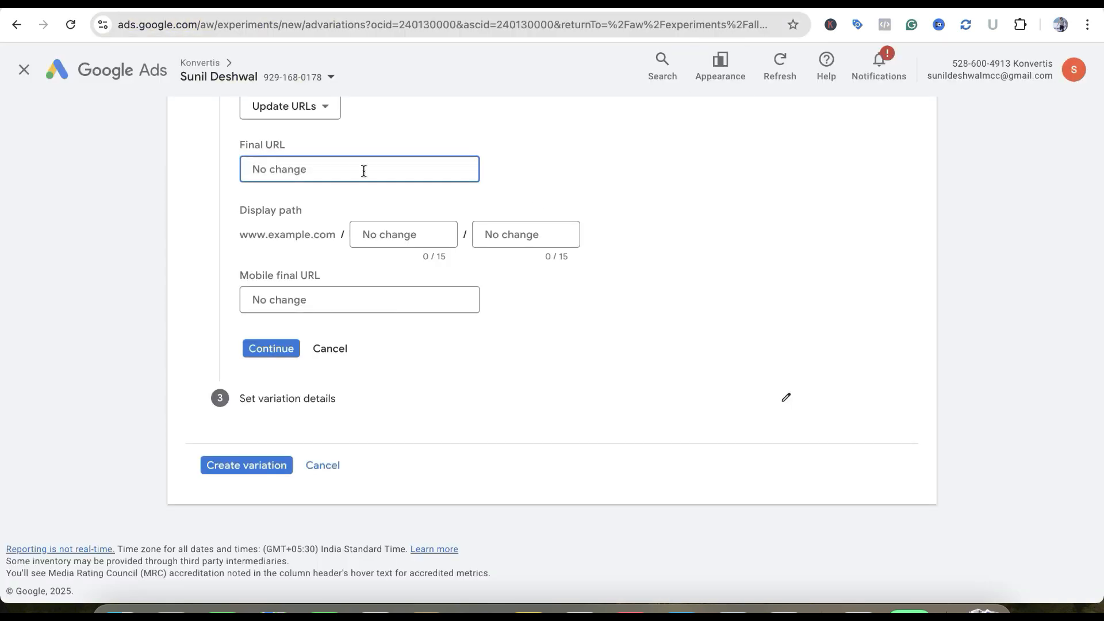
{"action": "key", "text": "ctrl+v"}
{"action": "left_click", "coordinate": [419, 235]}
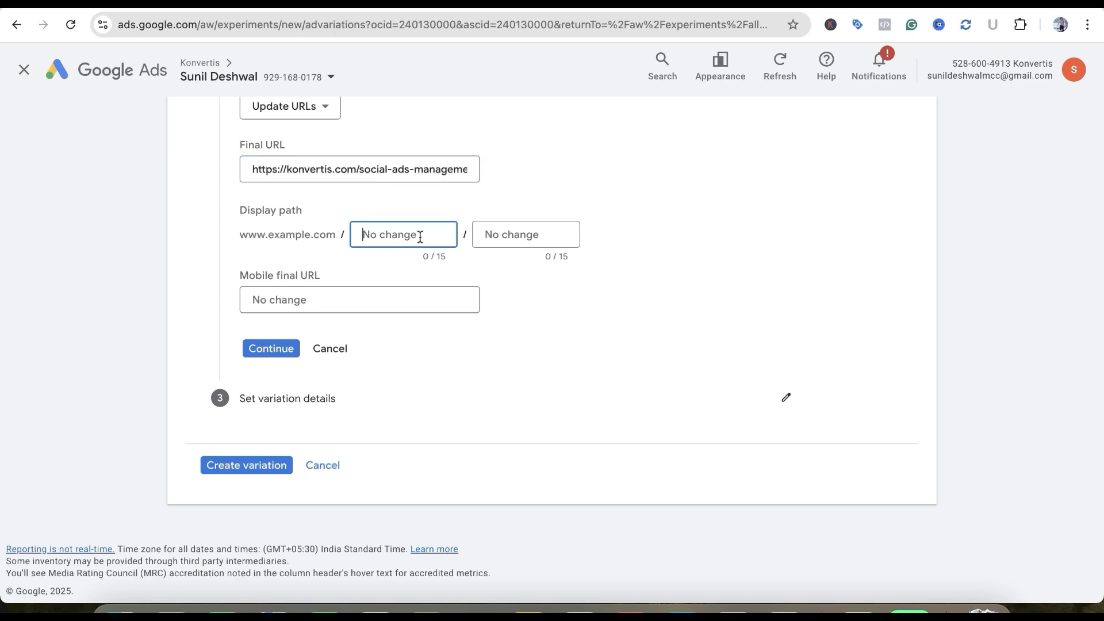
{"action": "type", "text": "social"}
{"action": "left_click", "coordinate": [555, 233]}
{"action": "type", "text": "ads"}
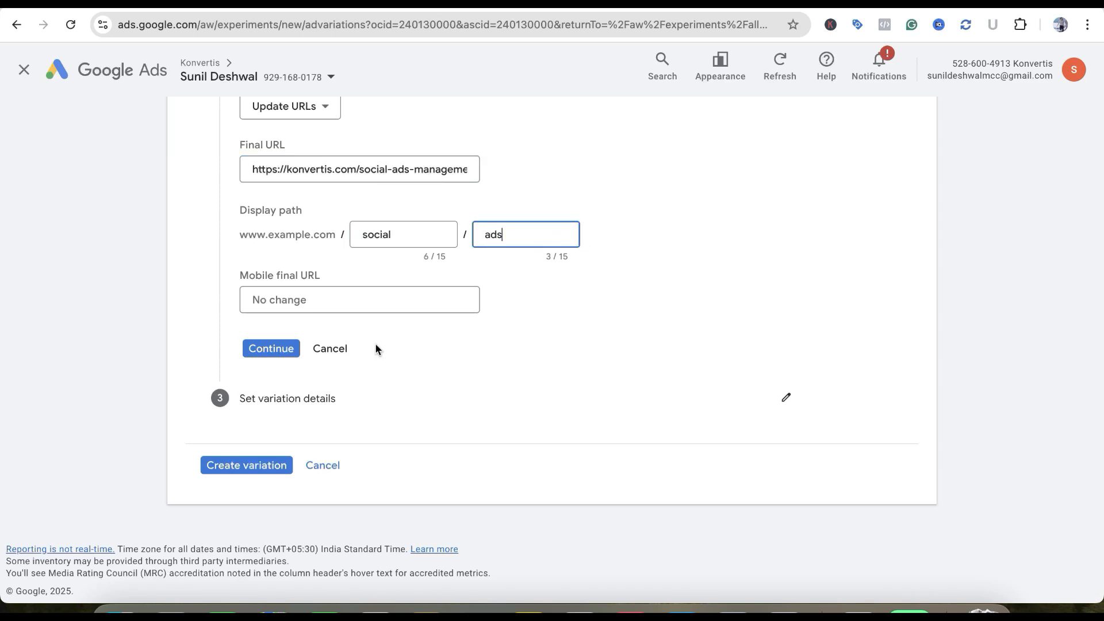
{"action": "left_click", "coordinate": [291, 349]}
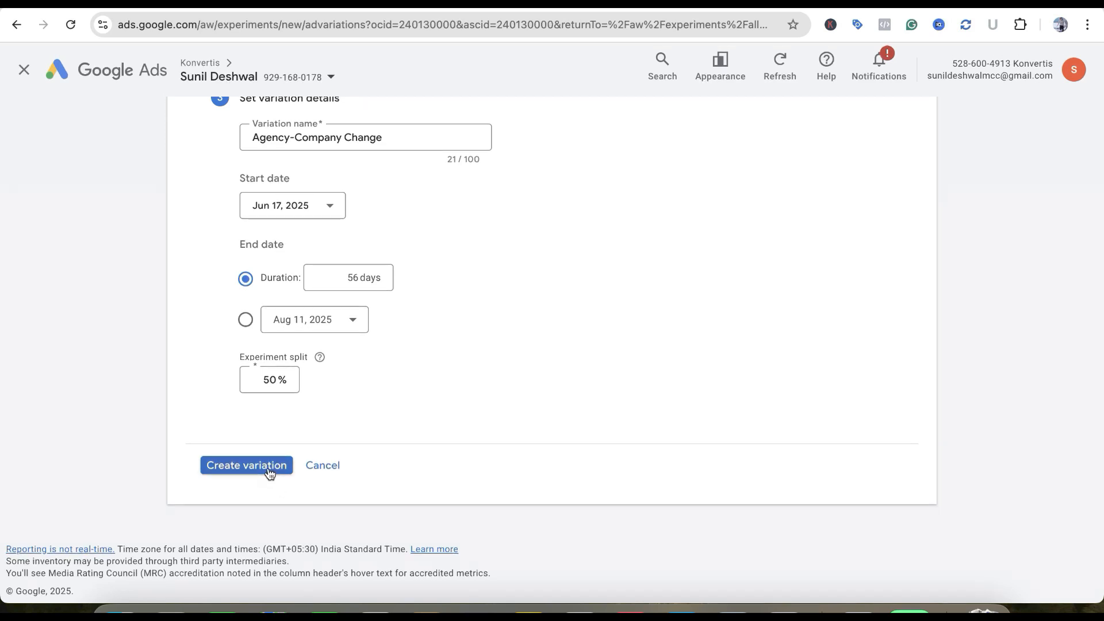
Reopen the Create variation section and change the variation type to Update text
{"action": "scroll", "coordinate": [397, 385], "scroll_direction": "up", "scroll_amount": 3}
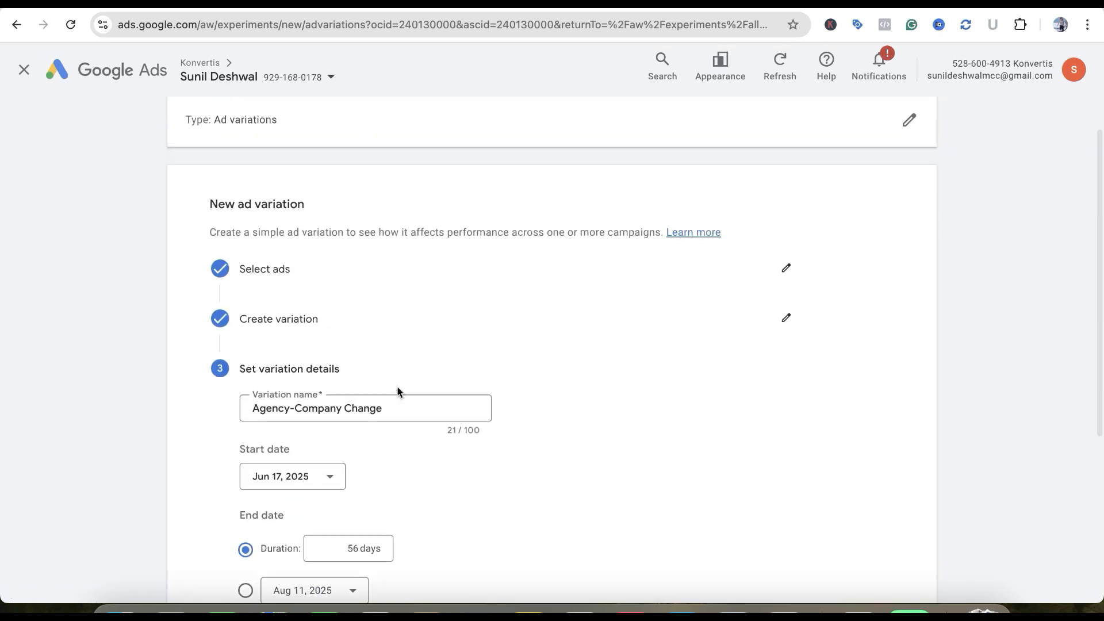
{"action": "left_click", "coordinate": [786, 235]}
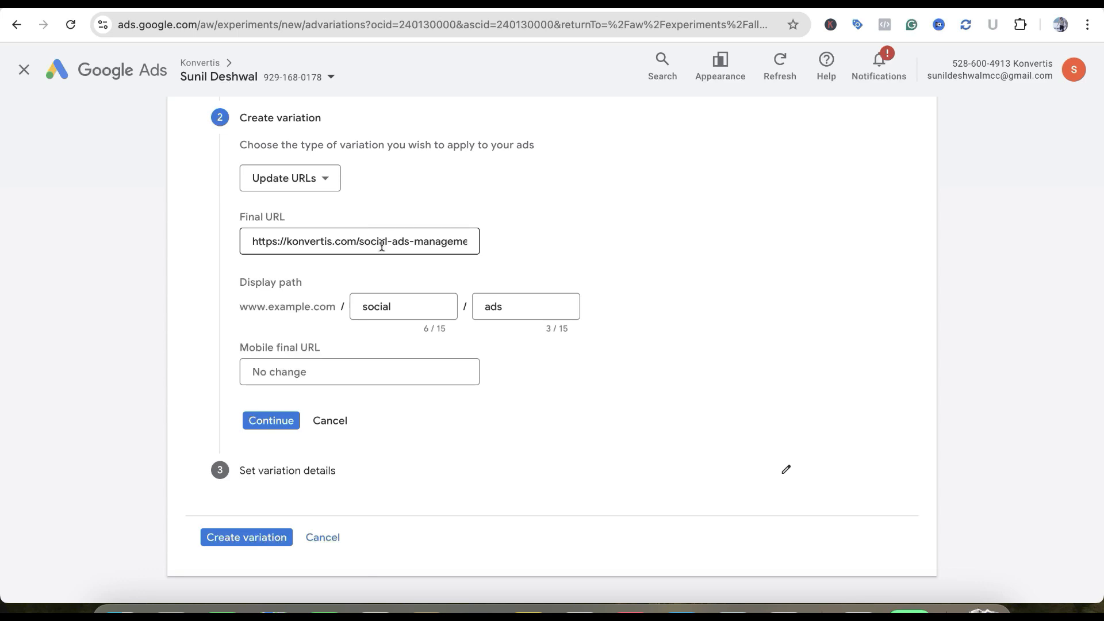
{"action": "left_click", "coordinate": [291, 183]}
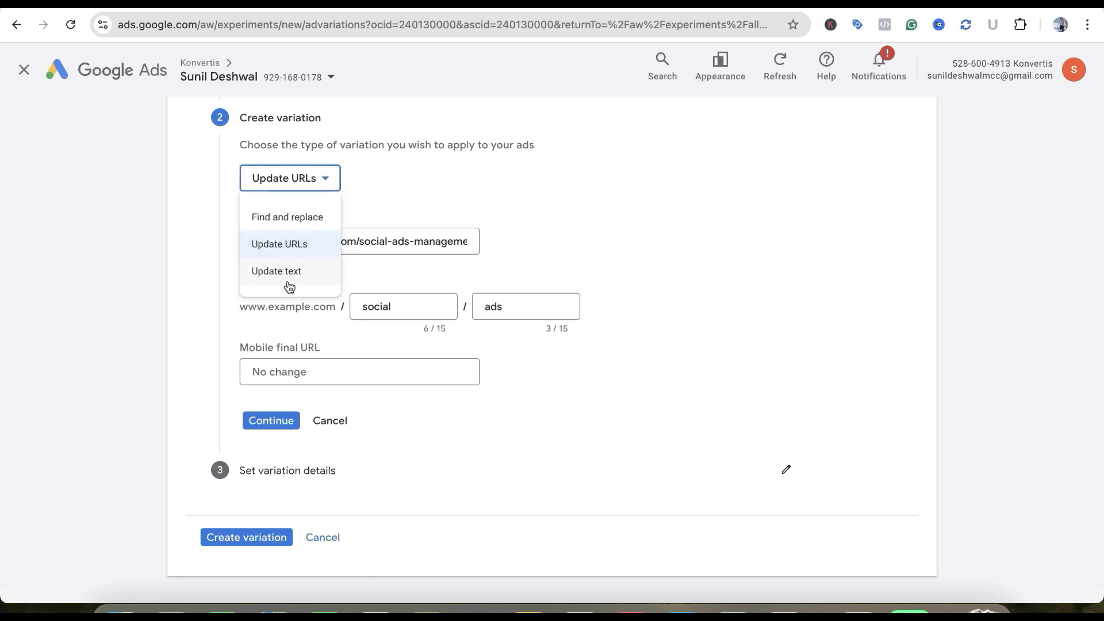
{"action": "left_click", "coordinate": [286, 275]}
{"action": "scroll", "coordinate": [519, 212], "scroll_direction": "down", "scroll_amount": 3}
Keep the text update set to adding headlines, enter the new headline "Increase ROI by 3X" and continue to the variation details
{"action": "left_click", "coordinate": [298, 169]}
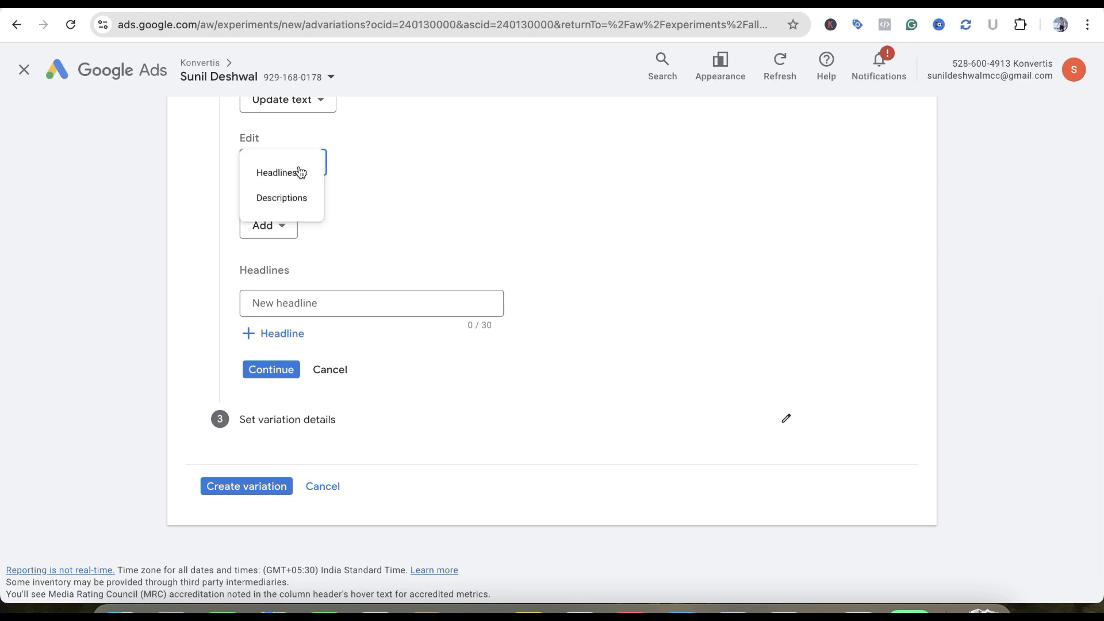
{"action": "left_click", "coordinate": [406, 207]}
{"action": "scroll", "coordinate": [406, 207], "scroll_direction": "up", "scroll_amount": 1}
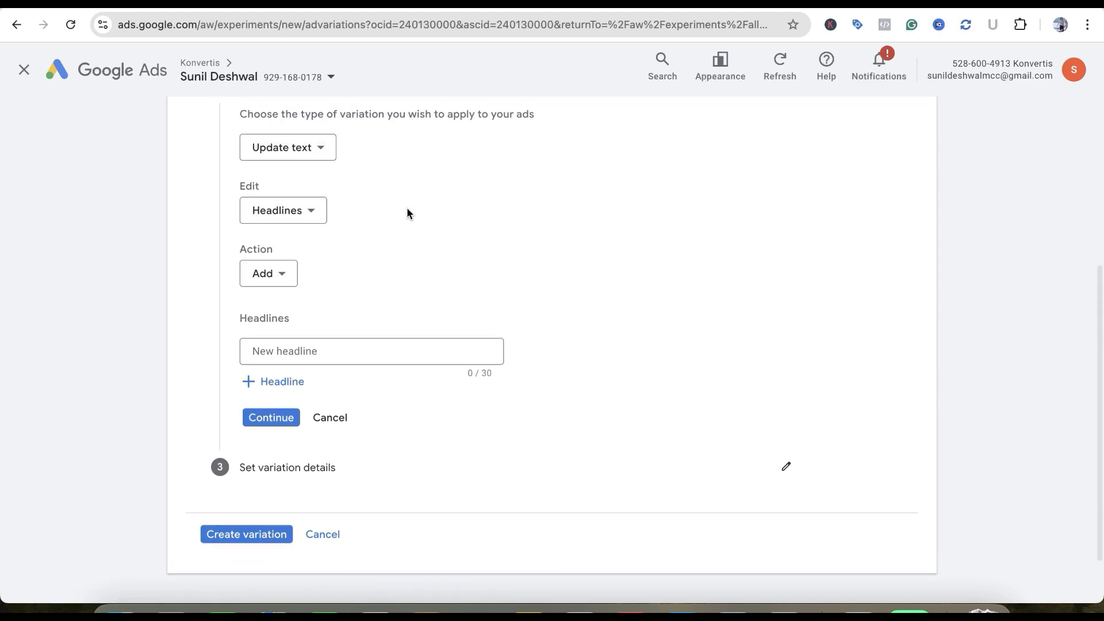
{"action": "left_click", "coordinate": [289, 279]}
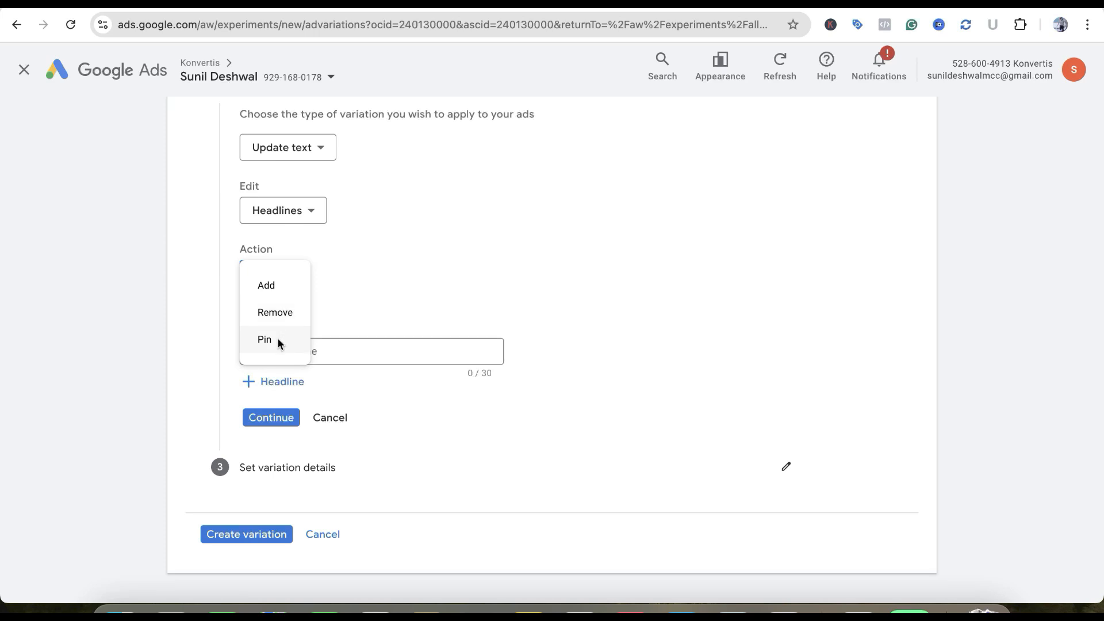
{"action": "left_click", "coordinate": [374, 268]}
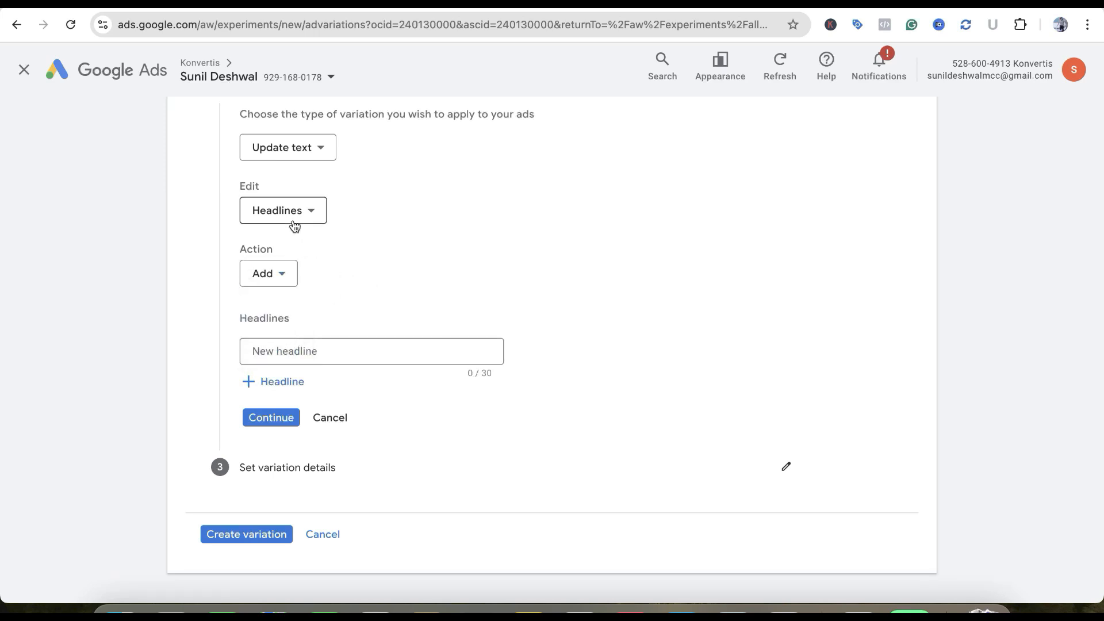
{"action": "left_click", "coordinate": [303, 350]}
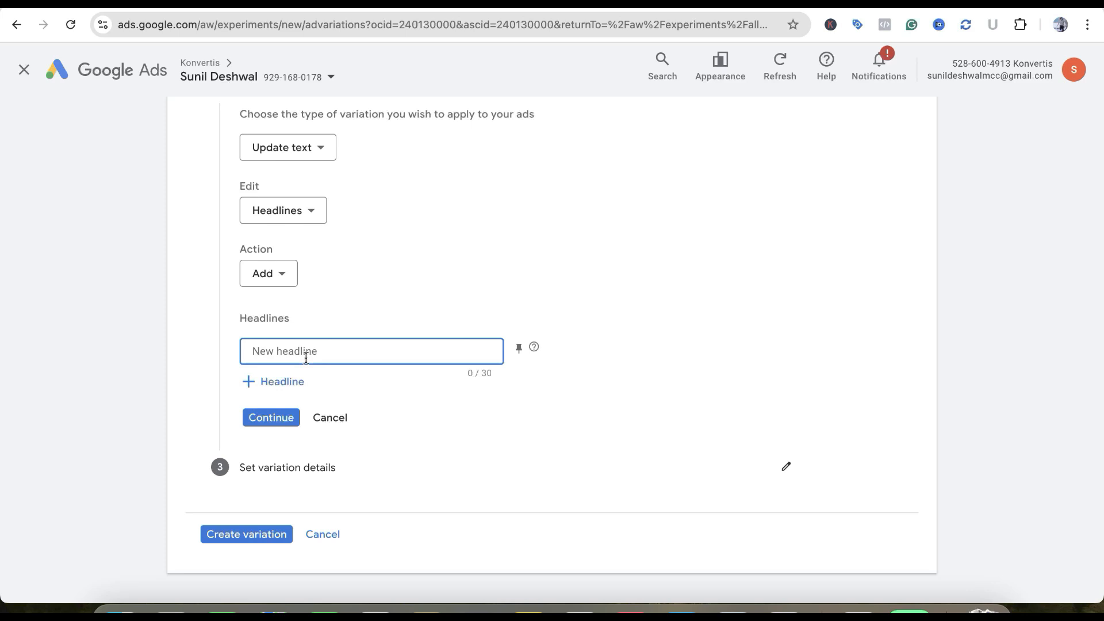
{"action": "type", "text": "Increase ROI by #"}
{"action": "key", "text": "BackSpace"}
{"action": "type", "text": "3X"}
{"action": "left_click", "coordinate": [273, 417]}
Create the ad variation with the current name, dates and experiment split
{"action": "scroll", "coordinate": [405, 379], "scroll_direction": "up", "scroll_amount": 5}
{"action": "scroll", "coordinate": [405, 379], "scroll_direction": "down", "scroll_amount": 5}
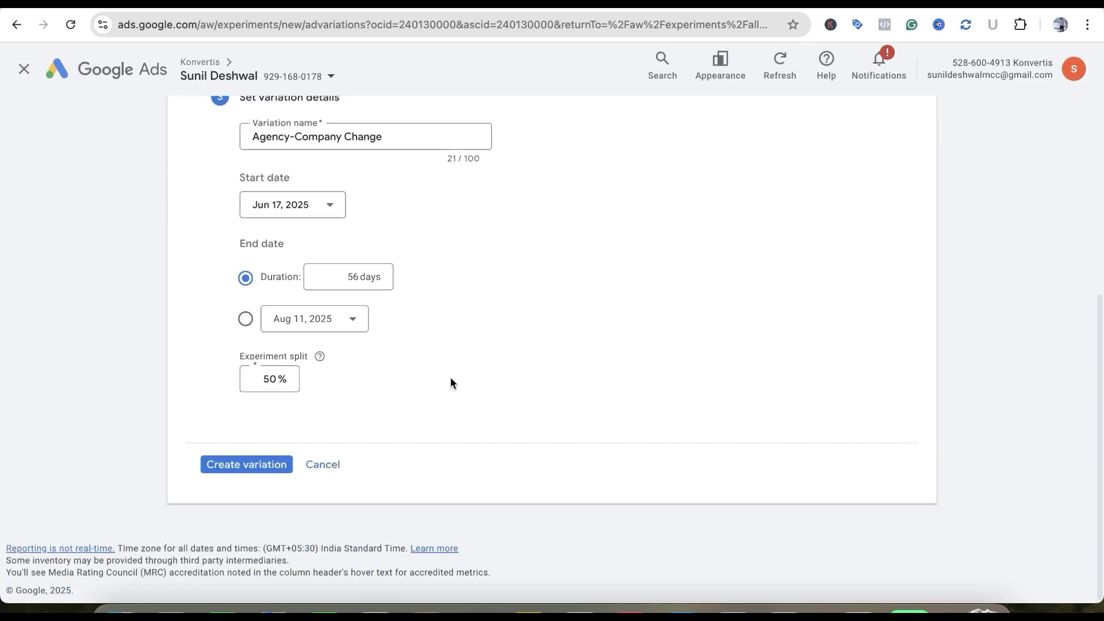
{"action": "left_click", "coordinate": [264, 467]}
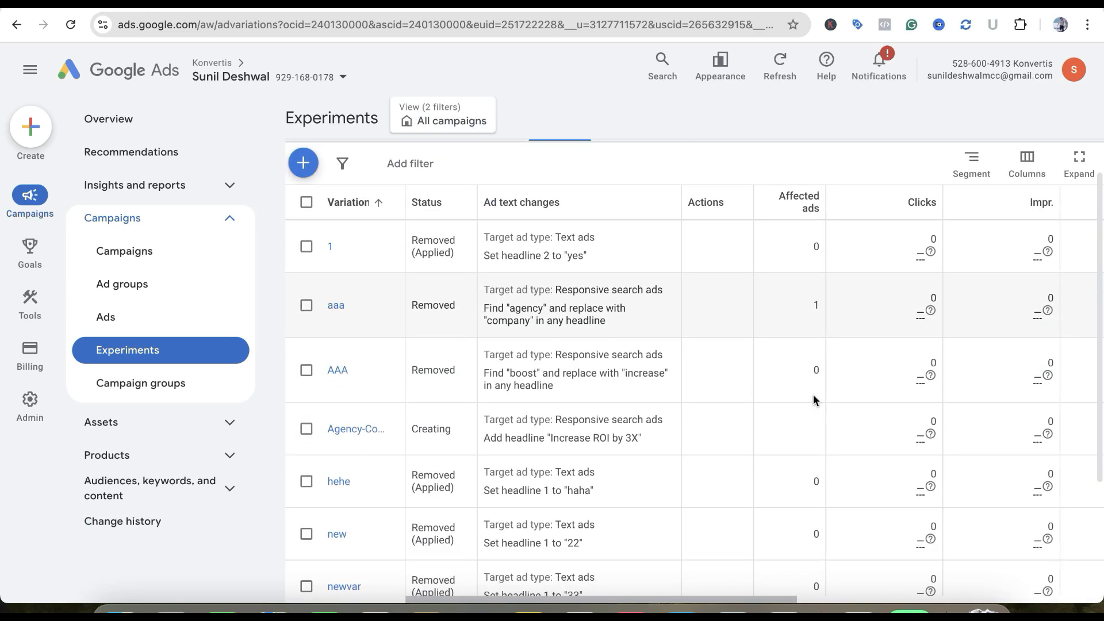
Review the ad variations table's performance metrics and add the Conv. rate column to it
{"action": "scroll", "coordinate": [813, 394], "scroll_direction": "down", "scroll_amount": 3}
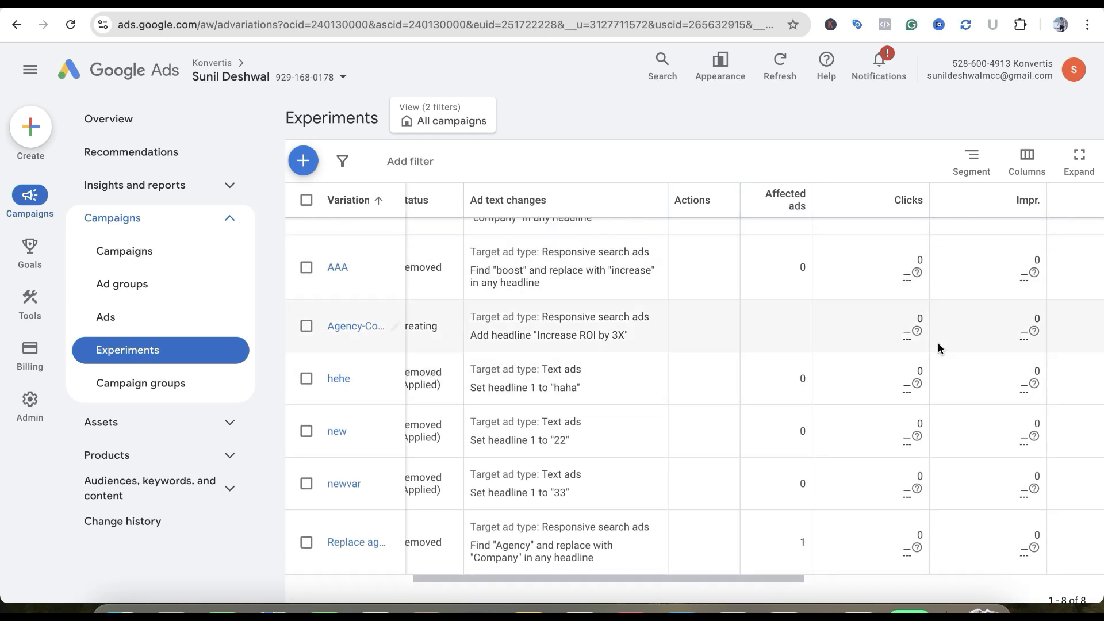
{"action": "scroll", "coordinate": [930, 344], "scroll_direction": "right", "scroll_amount": 5}
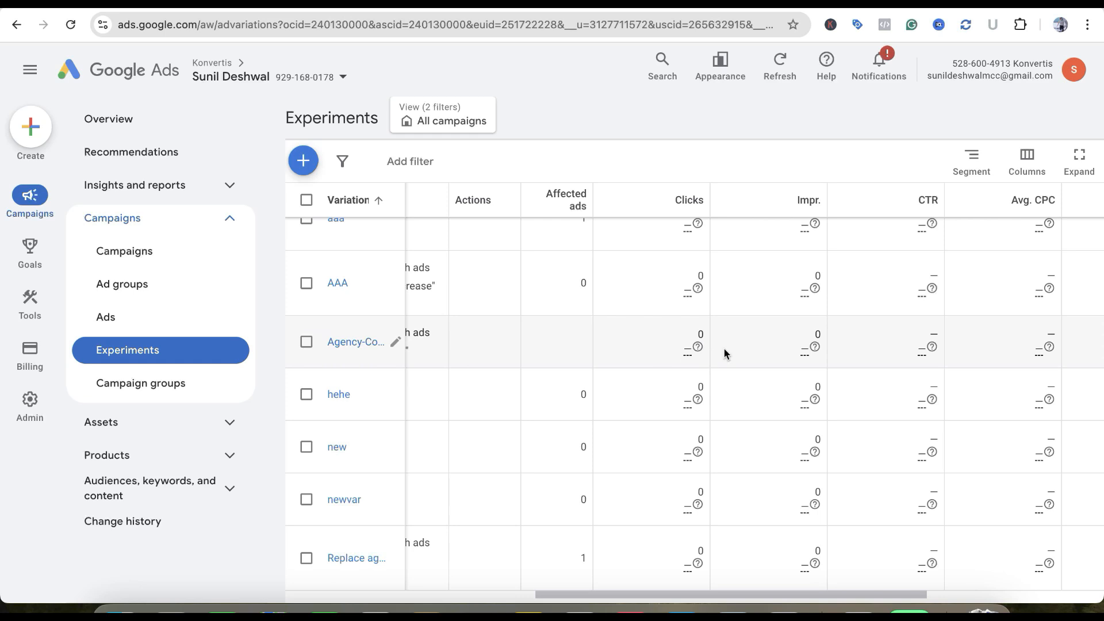
{"action": "scroll", "coordinate": [832, 357], "scroll_direction": "up", "scroll_amount": 1}
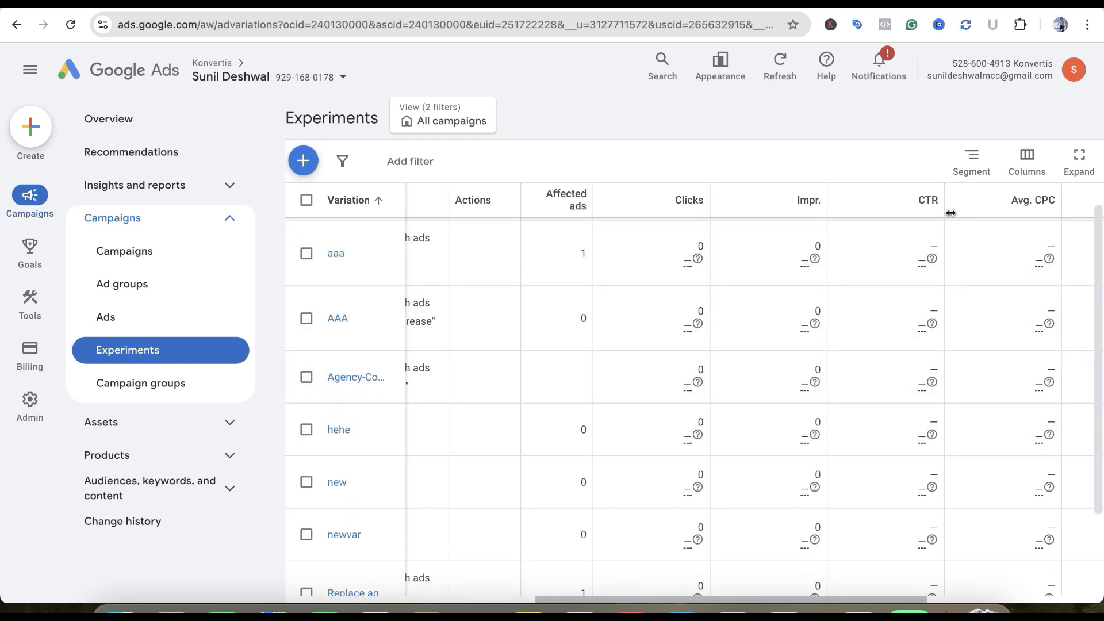
{"action": "scroll", "coordinate": [953, 390], "scroll_direction": "right", "scroll_amount": 5}
{"action": "scroll", "coordinate": [953, 390], "scroll_direction": "up", "scroll_amount": 1}
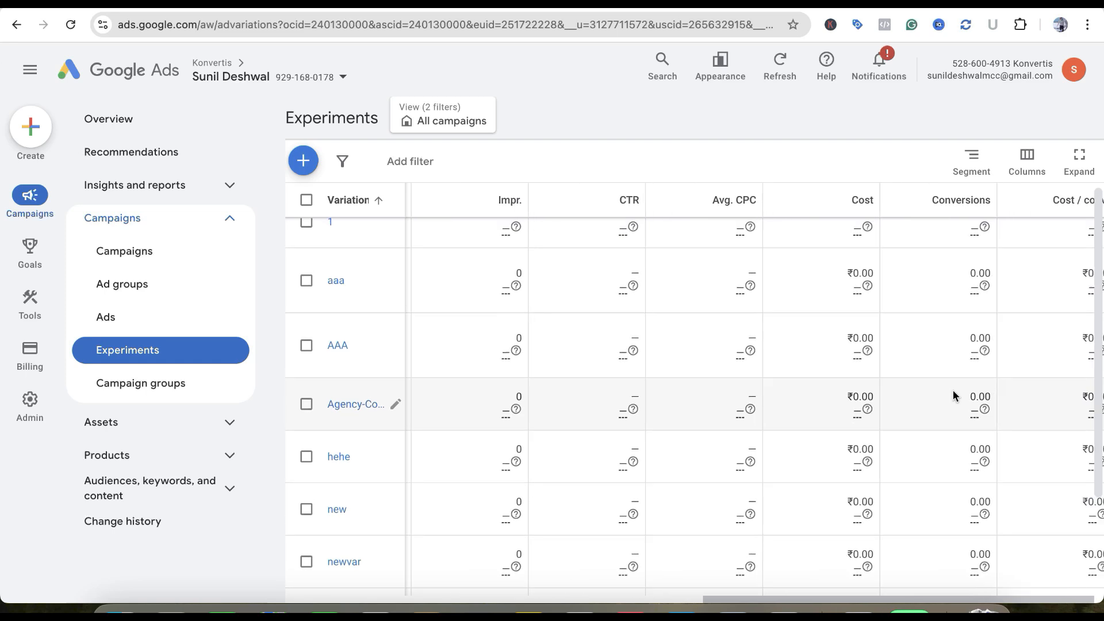
{"action": "left_click", "coordinate": [1027, 160]}
{"action": "left_click", "coordinate": [1012, 208]}
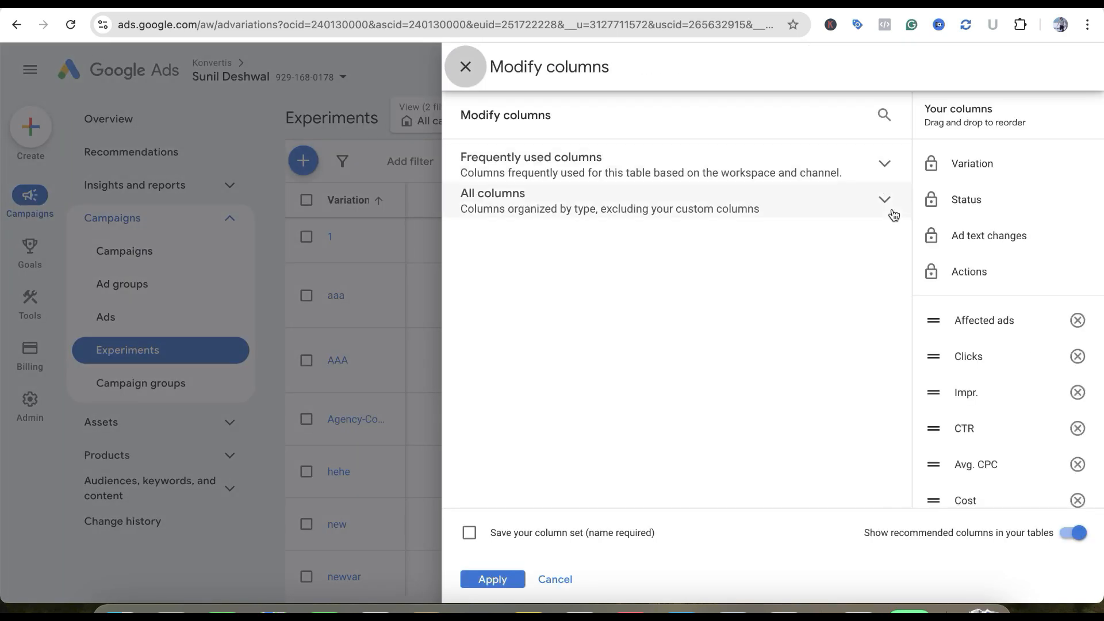
{"action": "left_click", "coordinate": [870, 212]}
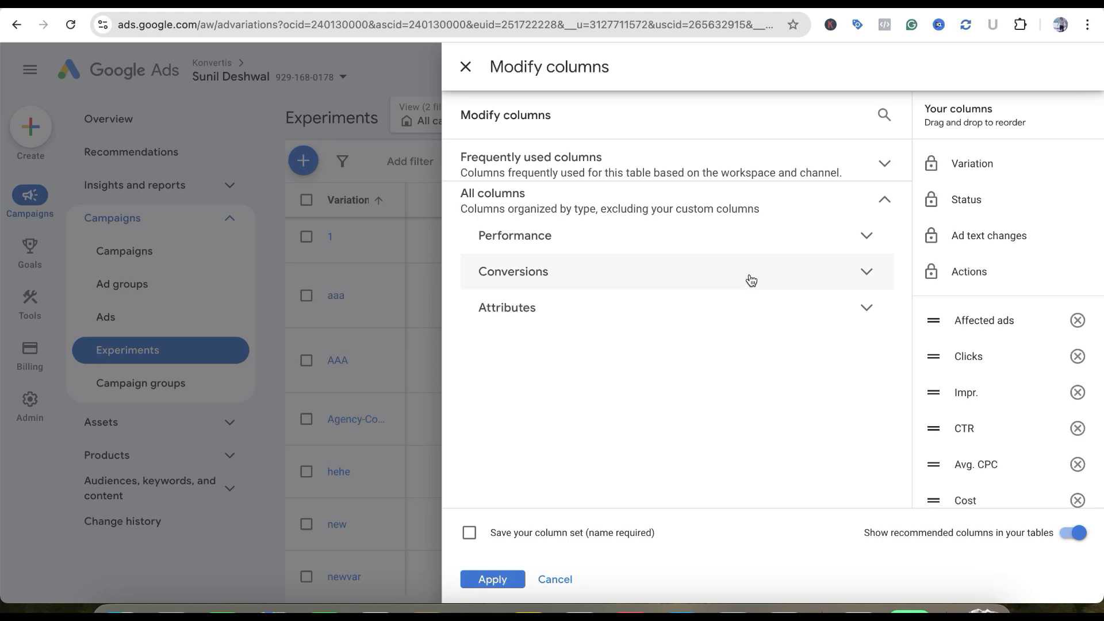
{"action": "left_click", "coordinate": [753, 242]}
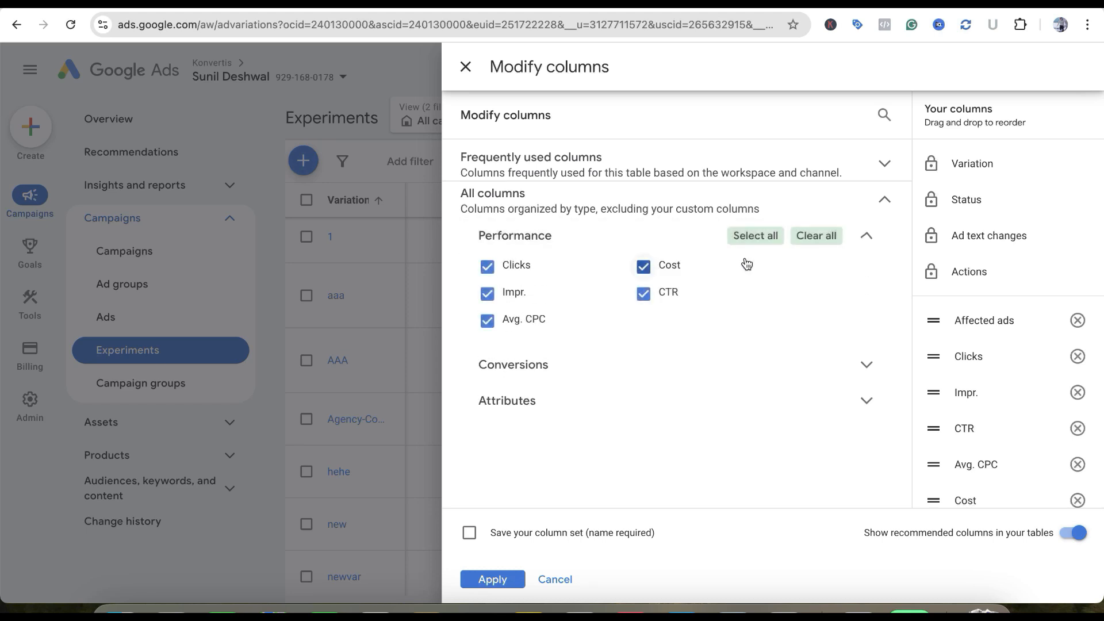
{"action": "left_click", "coordinate": [802, 373]}
{"action": "left_click", "coordinate": [487, 334]}
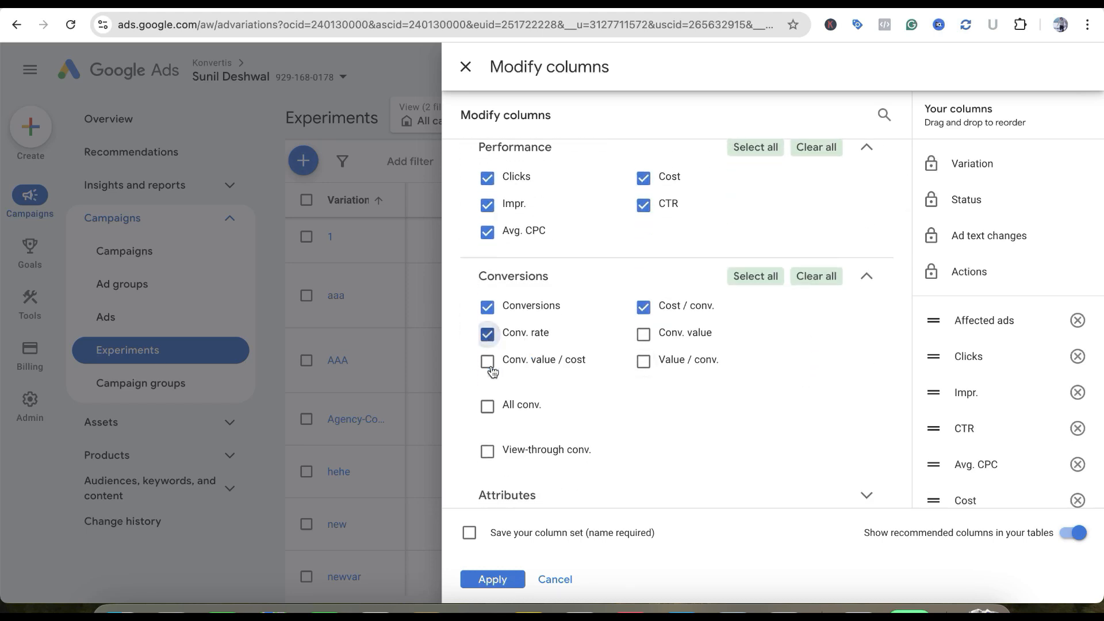
{"action": "left_click", "coordinate": [492, 579]}
Widen the Variation column so full variation names fit, and review the Conv. rate column
{"action": "scroll", "coordinate": [944, 381], "scroll_direction": "right", "scroll_amount": 2}
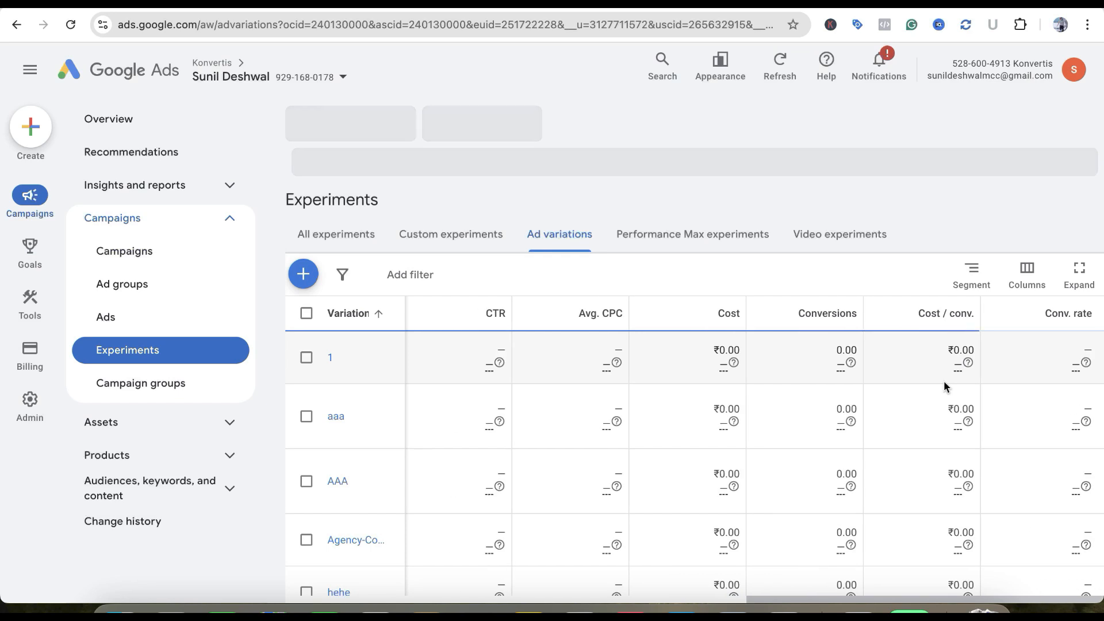
{"action": "scroll", "coordinate": [1092, 397], "scroll_direction": "down", "scroll_amount": 1}
{"action": "scroll", "coordinate": [1091, 397], "scroll_direction": "down", "scroll_amount": 1}
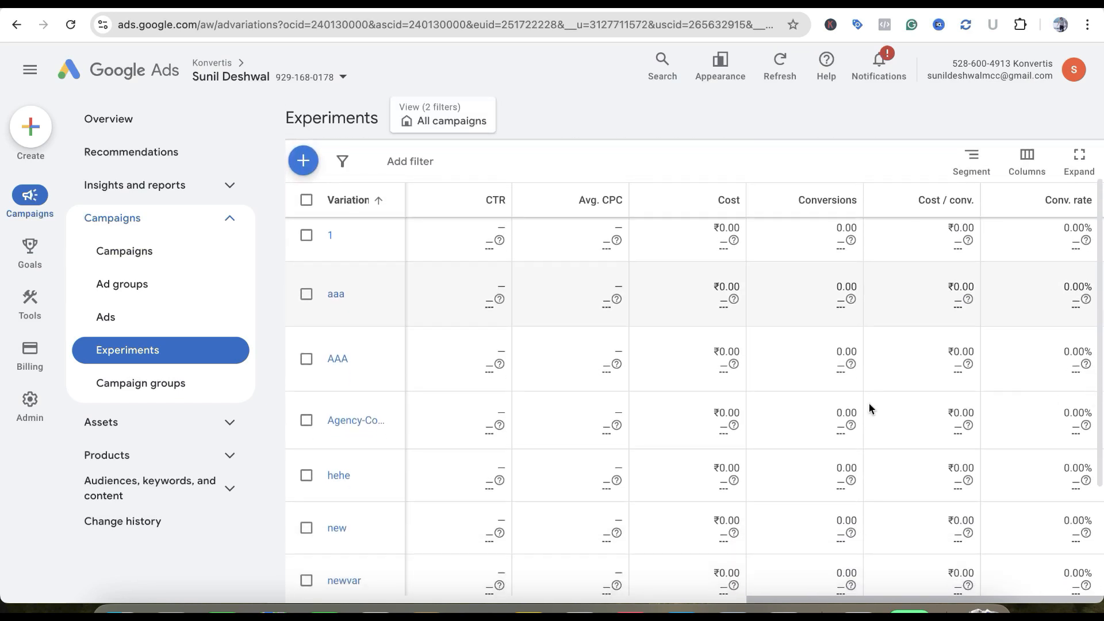
{"action": "left_click_drag", "start_coordinate": [406, 198], "coordinate": [510, 200]}
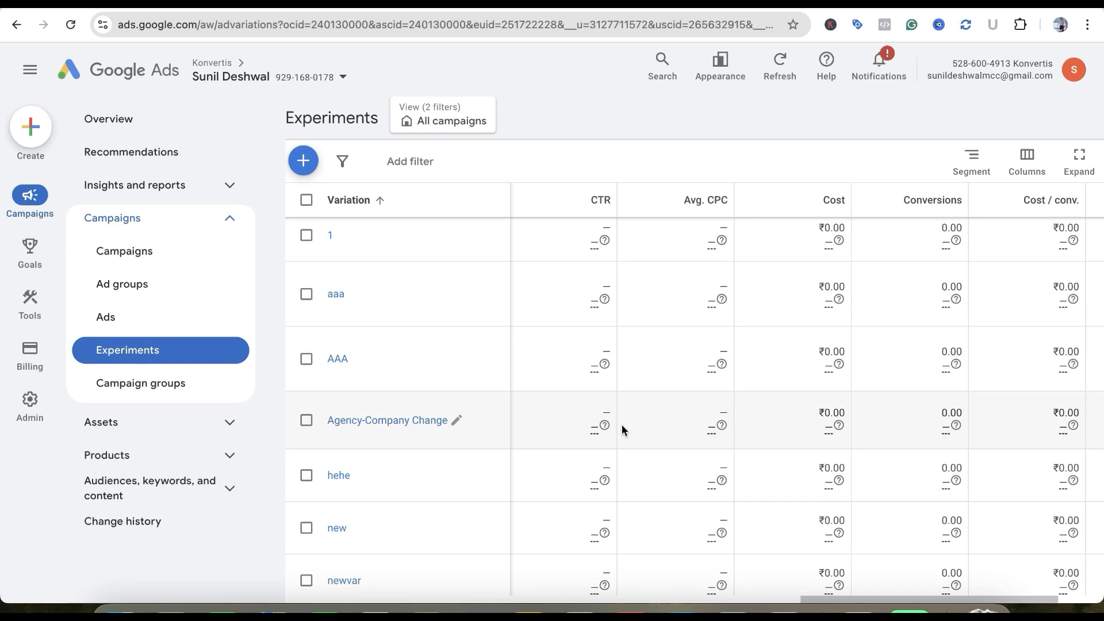
{"action": "scroll", "coordinate": [926, 446], "scroll_direction": "right", "scroll_amount": 1}
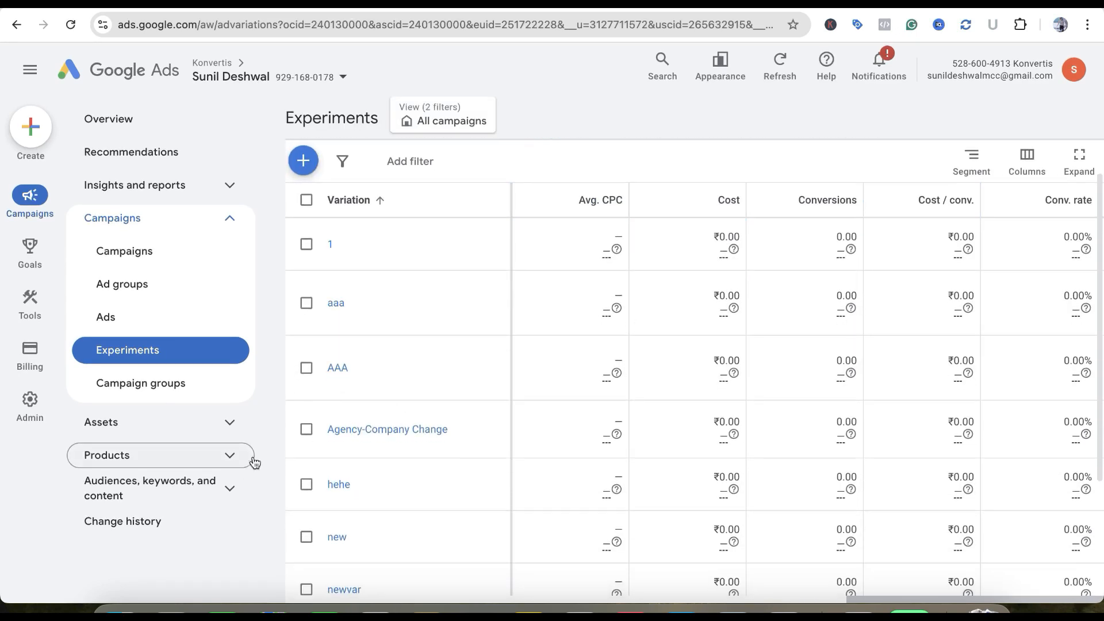
Permanently remove the "Agency-Company Change" ad variation
{"action": "left_click", "coordinate": [306, 429]}
{"action": "left_click", "coordinate": [442, 162]}
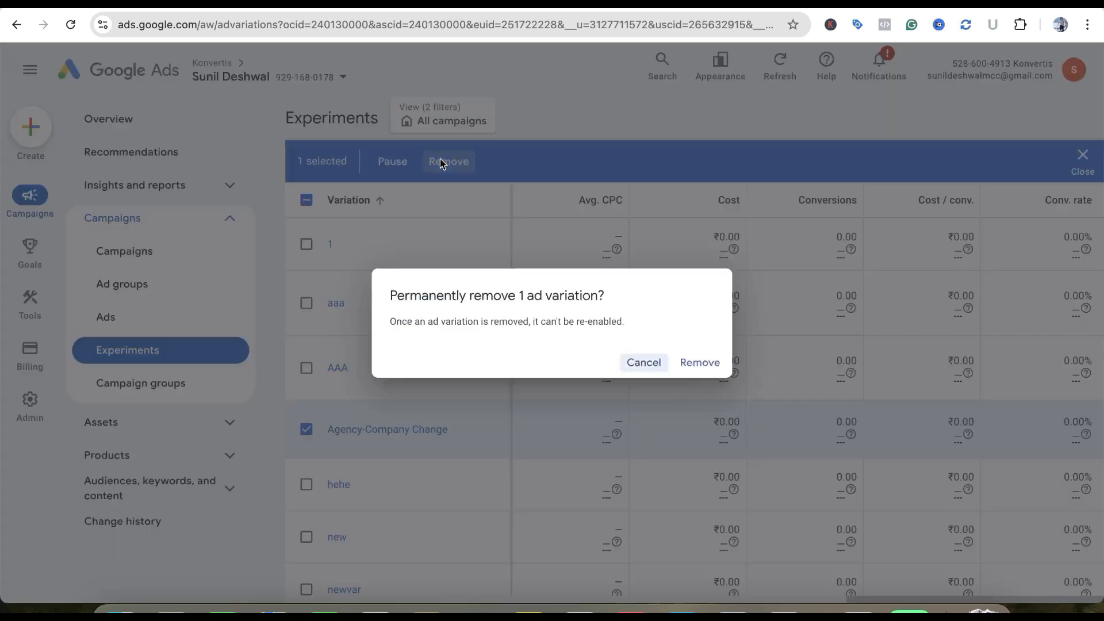
{"action": "left_click", "coordinate": [697, 368]}
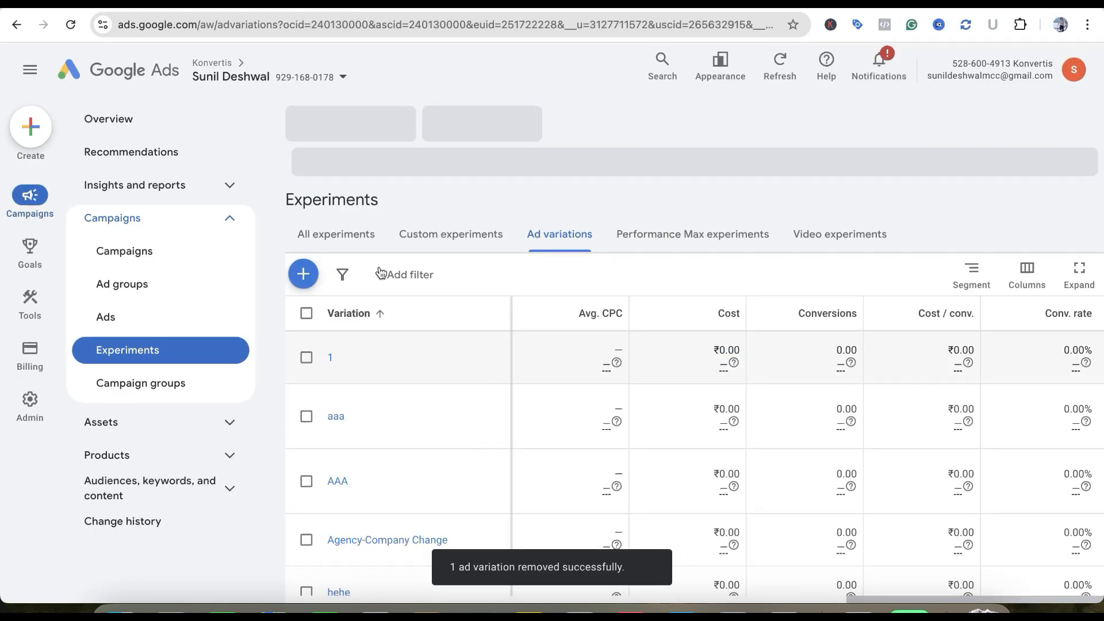
Start a new custom experiment from the list of all experiments, with Search as the campaign type
{"action": "left_click", "coordinate": [341, 235]}
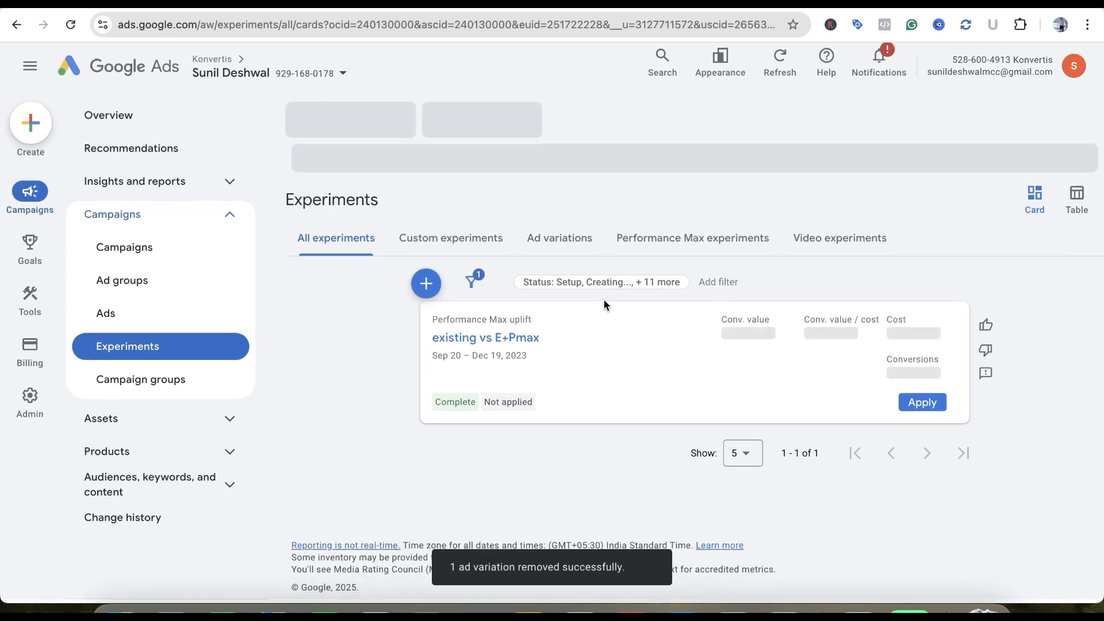
{"action": "left_click", "coordinate": [426, 287]}
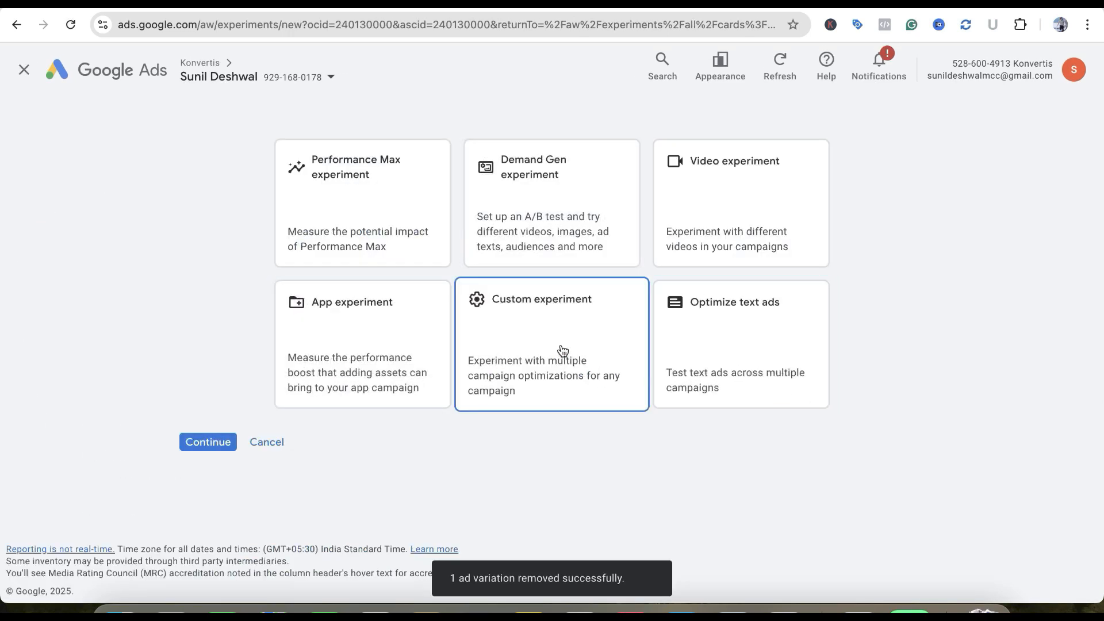
{"action": "left_click", "coordinate": [564, 350]}
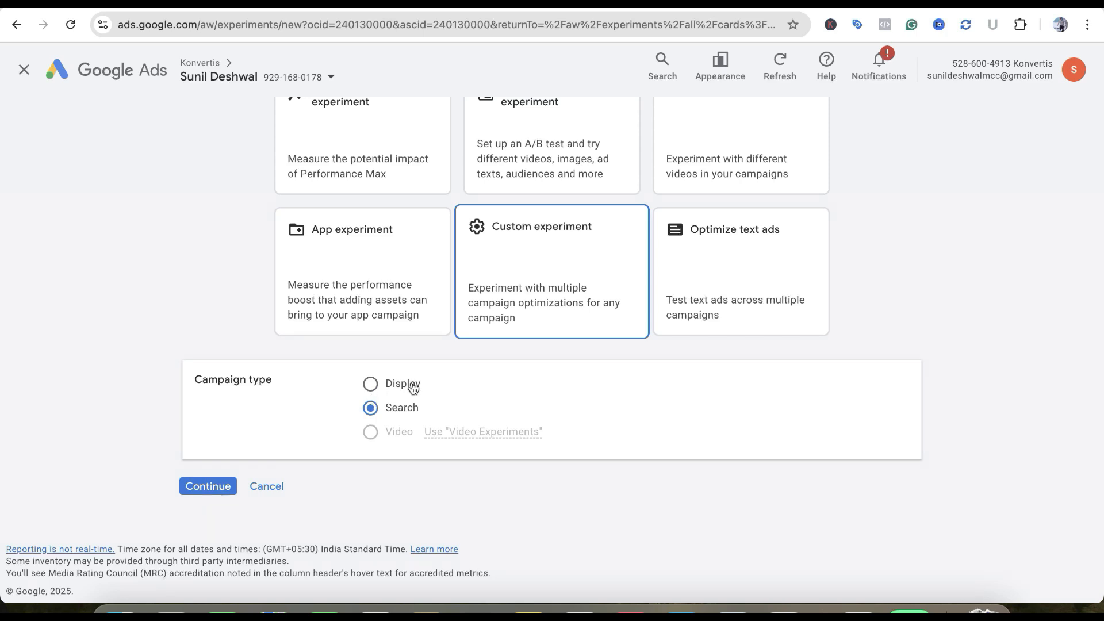
{"action": "scroll", "coordinate": [407, 443], "scroll_direction": "up", "scroll_amount": 2}
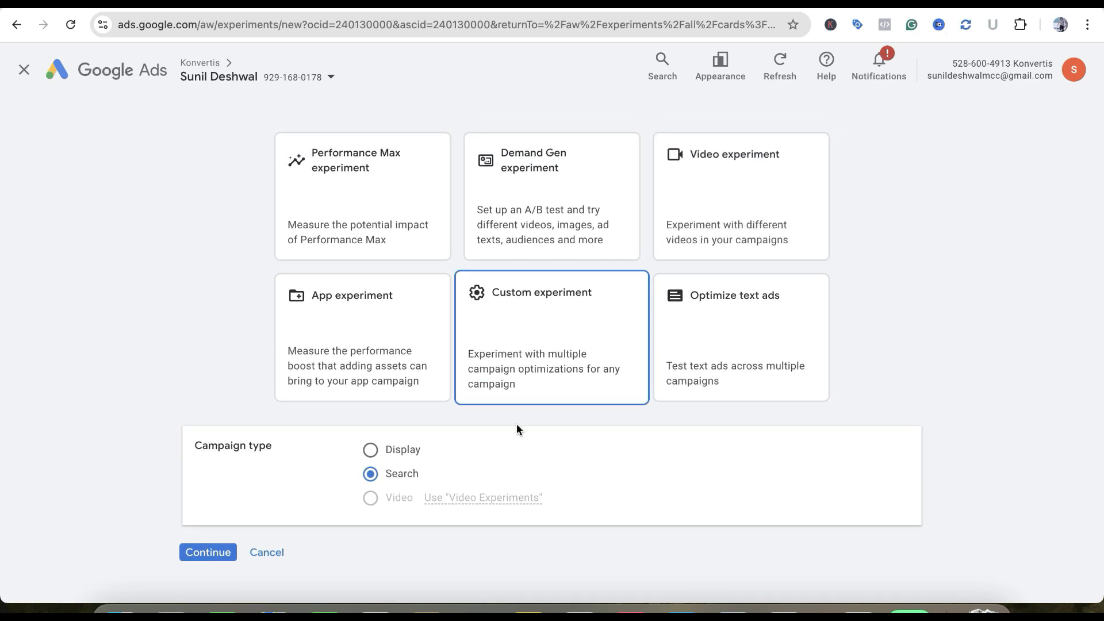
{"action": "scroll", "coordinate": [517, 426], "scroll_direction": "down", "scroll_amount": 2}
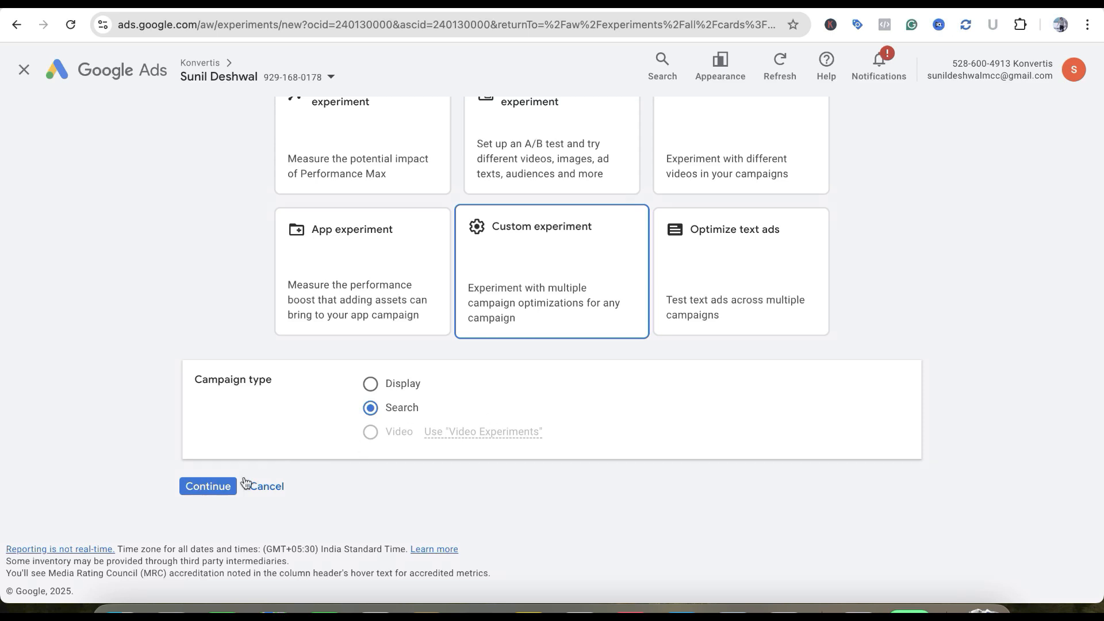
{"action": "left_click", "coordinate": [223, 486]}
Name the experiment "Search-Bidd str." and leave its description empty
{"action": "scroll", "coordinate": [550, 325], "scroll_direction": "up", "scroll_amount": 2}
{"action": "left_click", "coordinate": [415, 249]}
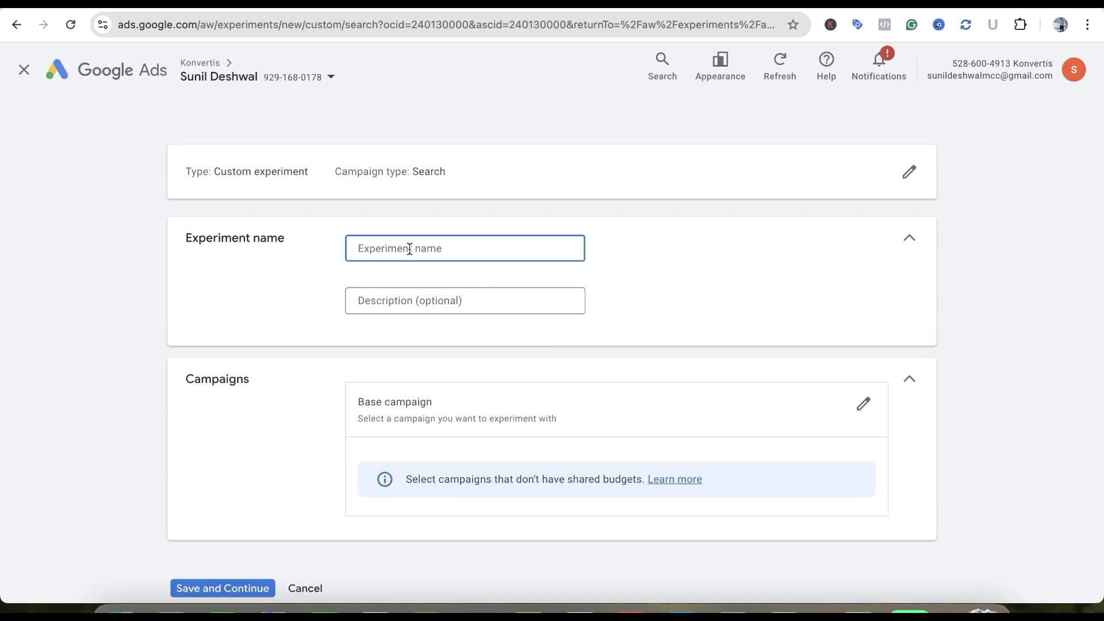
{"action": "type", "text": "Search-Bidd str."}
{"action": "scroll", "coordinate": [455, 352], "scroll_direction": "down", "scroll_amount": 2}
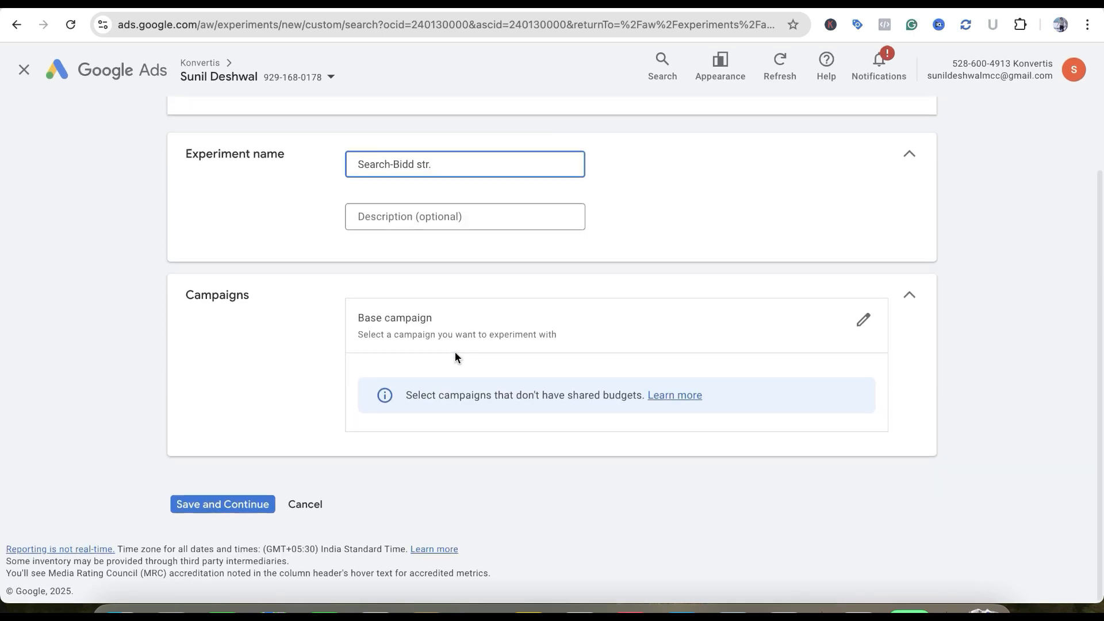
Choose the "Search tricity" campaign as the experiment's base campaign
{"action": "left_click", "coordinate": [857, 331]}
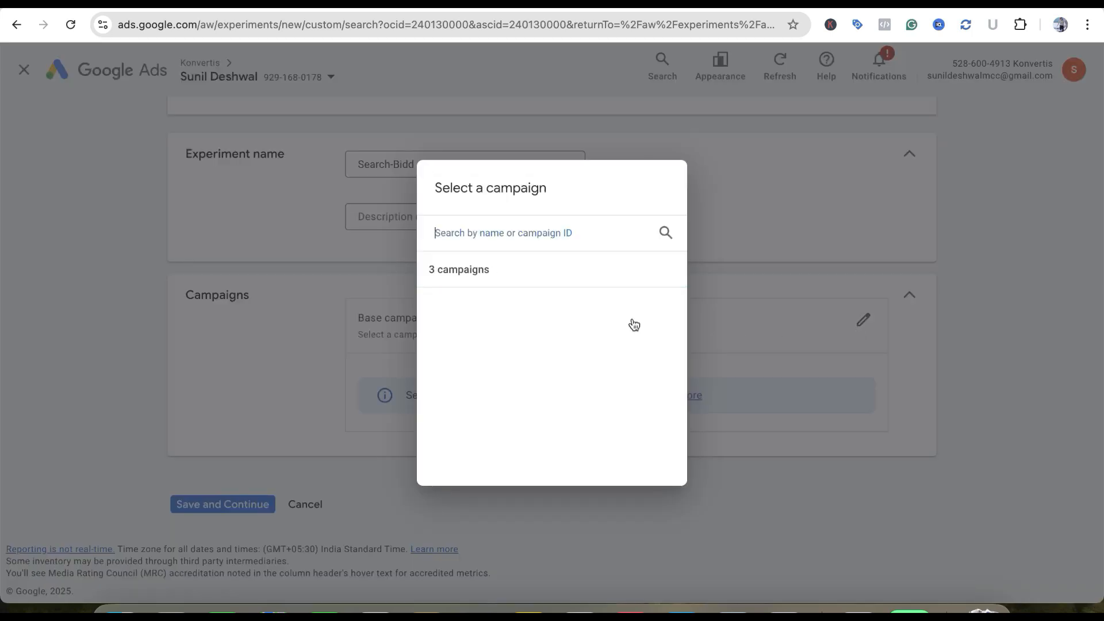
{"action": "left_click", "coordinate": [537, 307]}
{"action": "scroll", "coordinate": [599, 409], "scroll_direction": "down", "scroll_amount": 3}
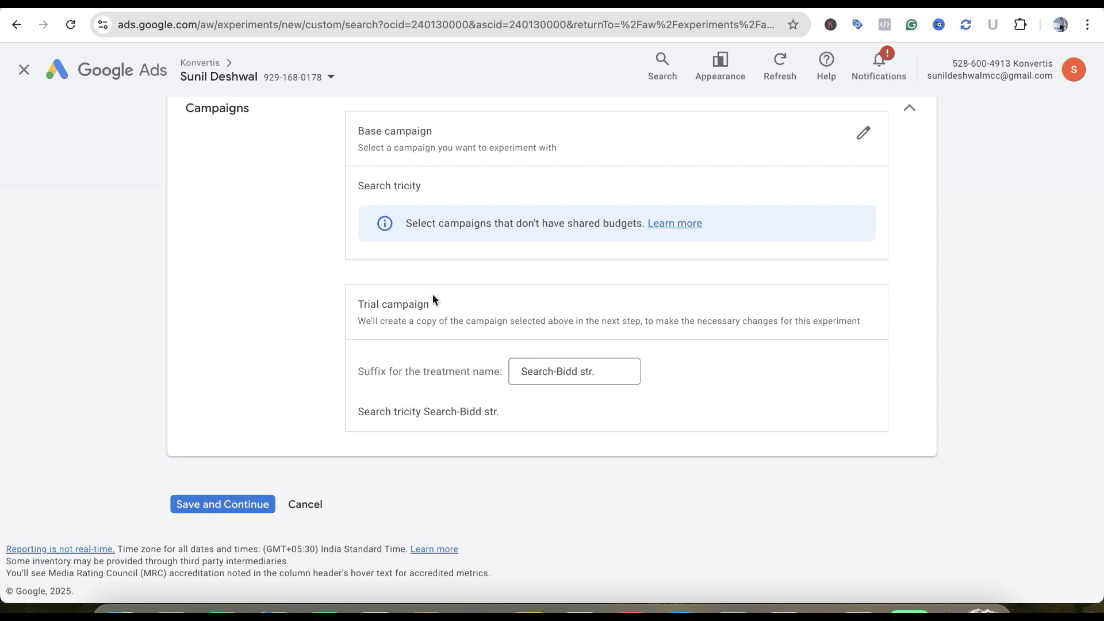
Set the trial campaign's treatment name suffix to "manual-max conv." and save the experiment to continue to its changes
{"action": "left_click", "coordinate": [541, 371]}
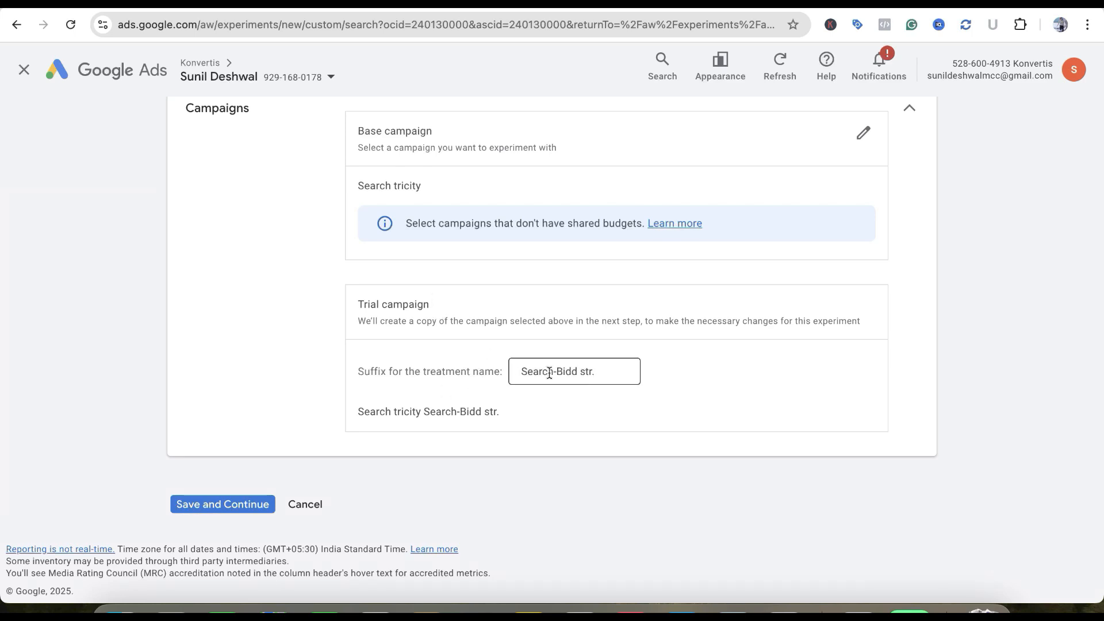
{"action": "scroll", "coordinate": [568, 378], "scroll_direction": "up", "scroll_amount": 2}
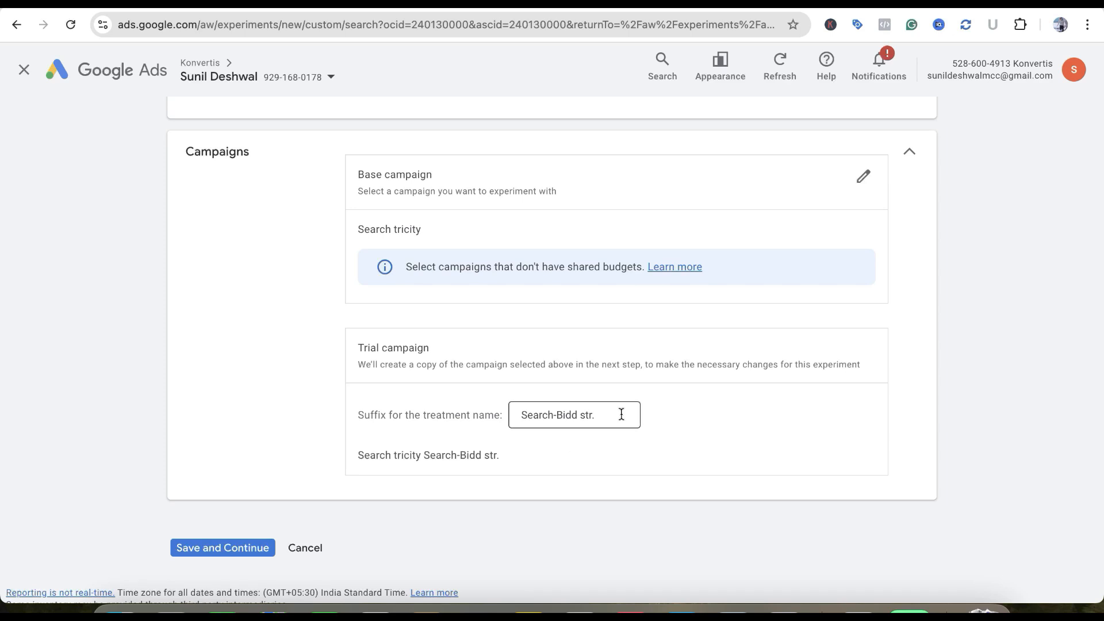
{"action": "scroll", "coordinate": [623, 414], "scroll_direction": "up", "scroll_amount": 1}
{"action": "scroll", "coordinate": [601, 260], "scroll_direction": "up", "scroll_amount": 2}
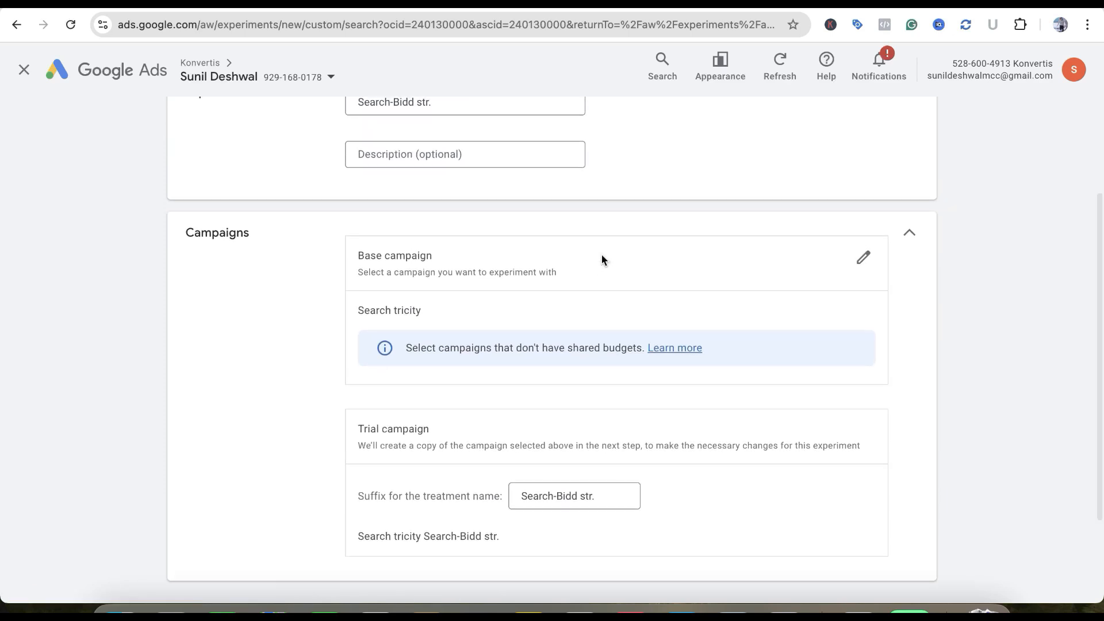
{"action": "scroll", "coordinate": [633, 350], "scroll_direction": "down", "scroll_amount": 3}
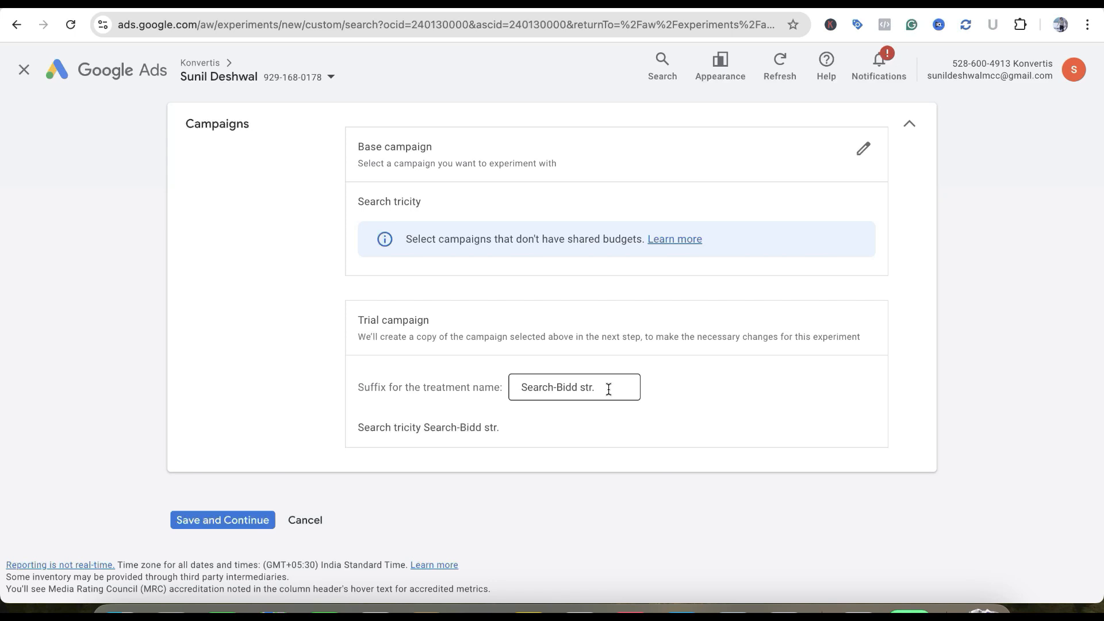
{"action": "scroll", "coordinate": [608, 388], "scroll_direction": "up", "scroll_amount": 1}
{"action": "scroll", "coordinate": [609, 388], "scroll_direction": "down", "scroll_amount": 2}
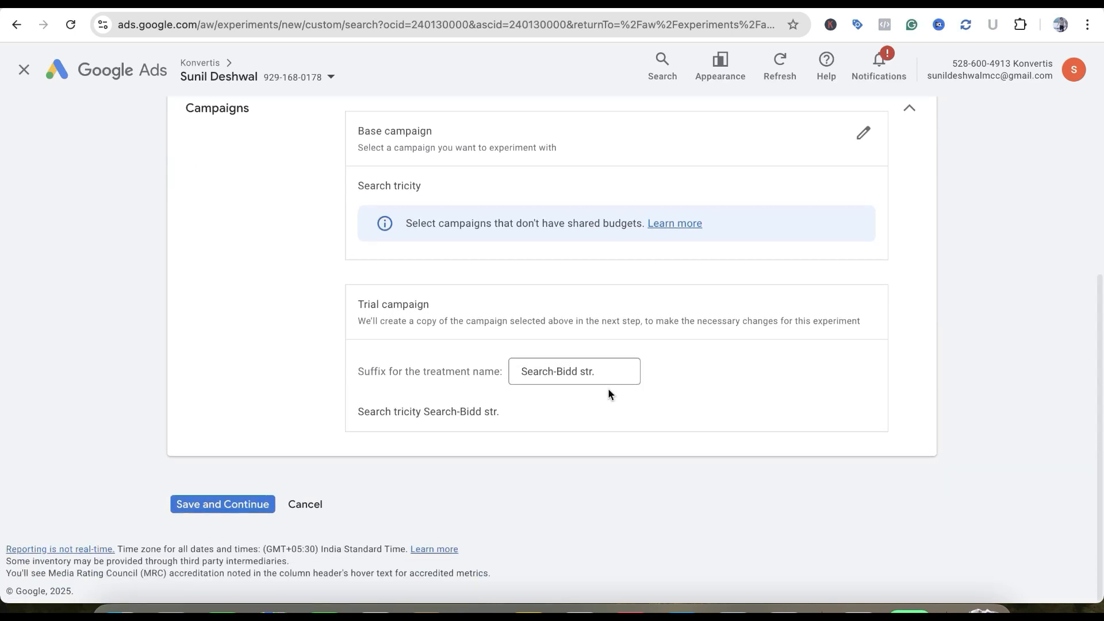
{"action": "left_click_drag", "start_coordinate": [602, 372], "coordinate": [479, 382]}
{"action": "key", "text": "ctrl+a"}
{"action": "type", "text": "manual-m"}
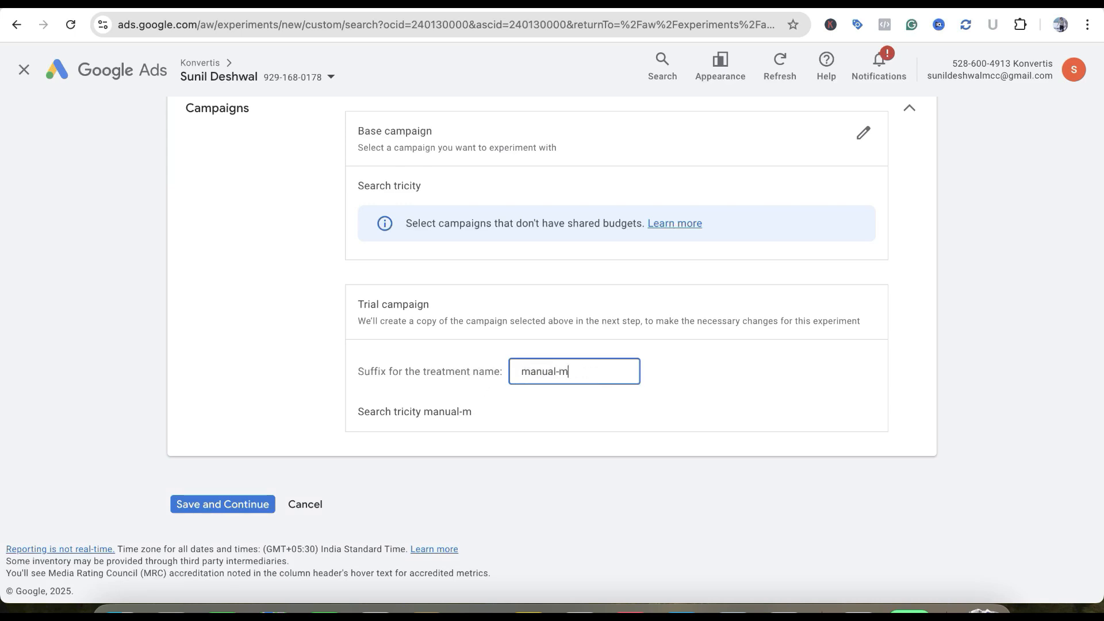
{"action": "type", "text": "ax conv."}
{"action": "left_click_drag", "start_coordinate": [359, 413], "coordinate": [510, 418]}
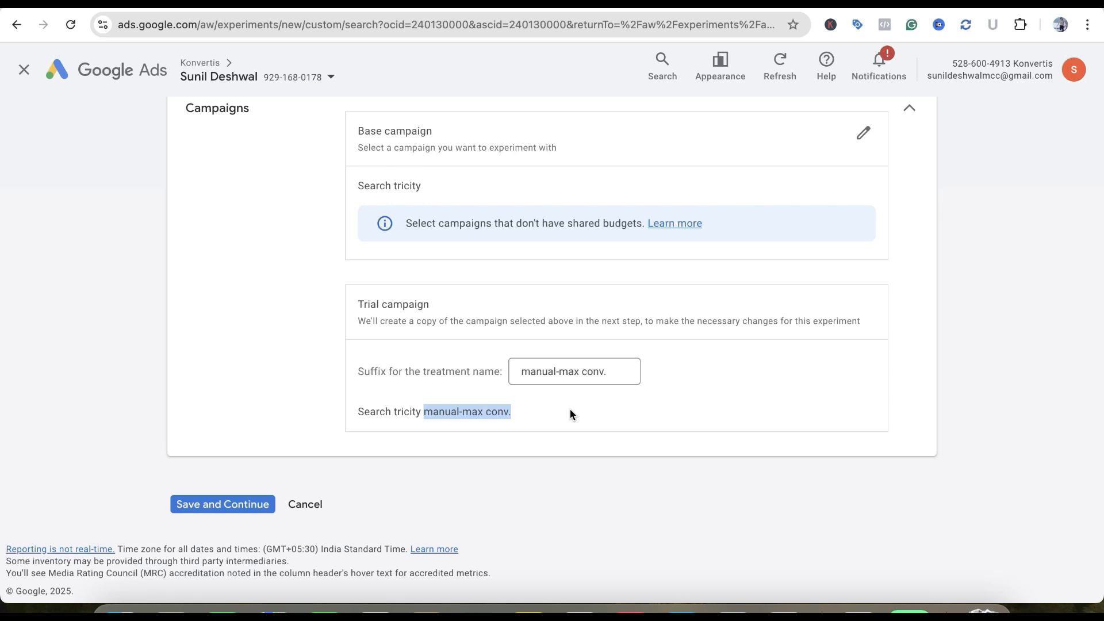
{"action": "left_click", "coordinate": [241, 514]}
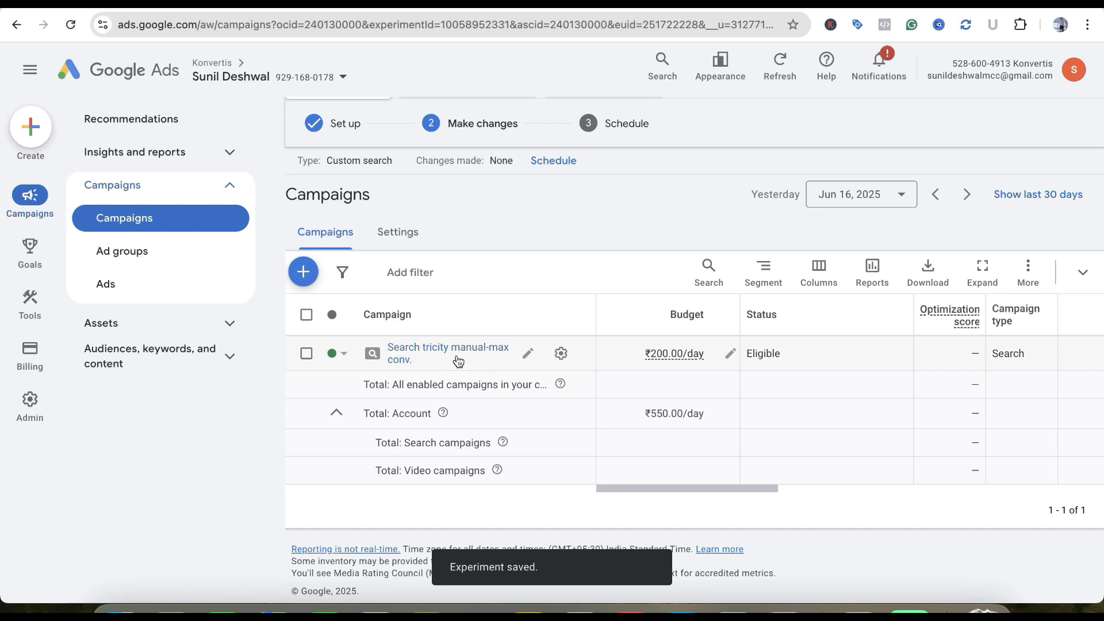
Change the trial campaign's bid strategy to Maximize conversions without a target cost per action and save the setting
{"action": "scroll", "coordinate": [450, 222], "scroll_direction": "up", "scroll_amount": 1}
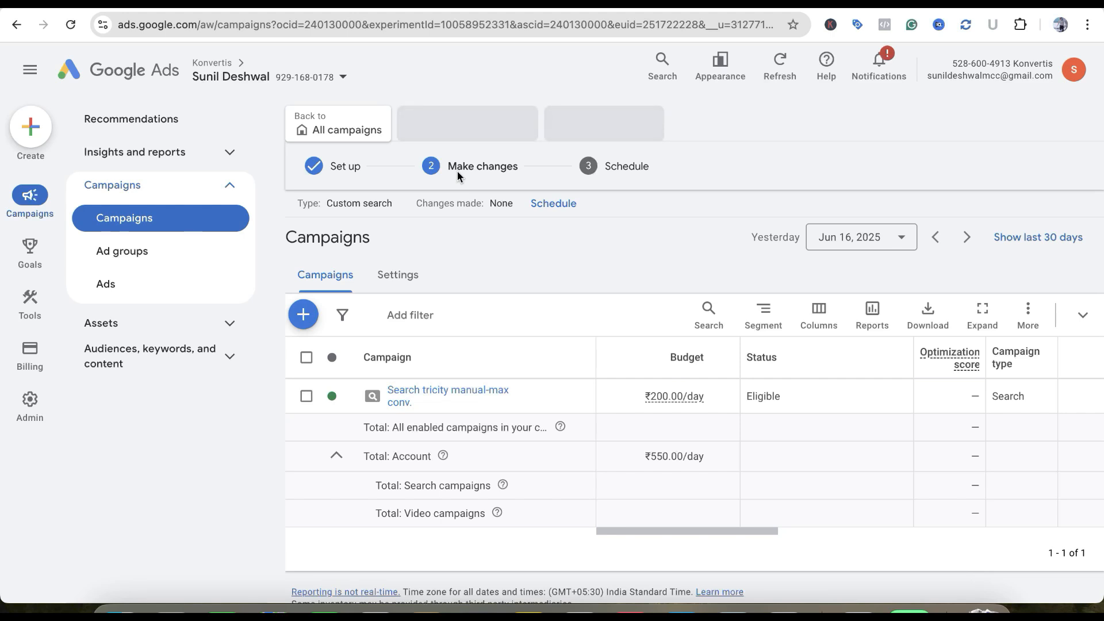
{"action": "scroll", "coordinate": [457, 171], "scroll_direction": "down", "scroll_amount": 1}
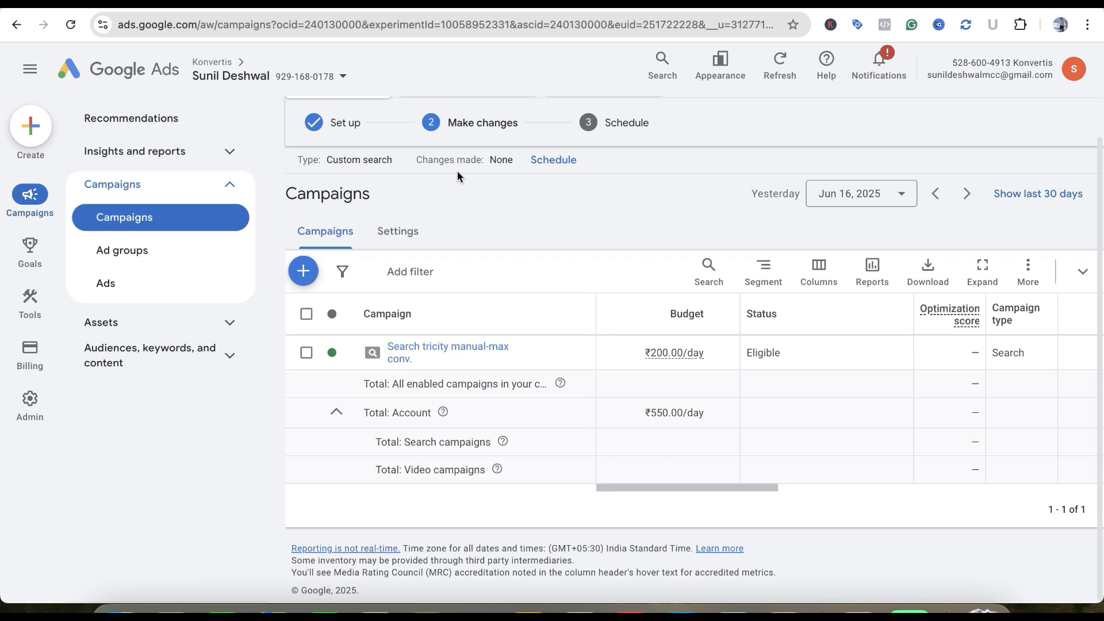
{"action": "left_click", "coordinate": [426, 348]}
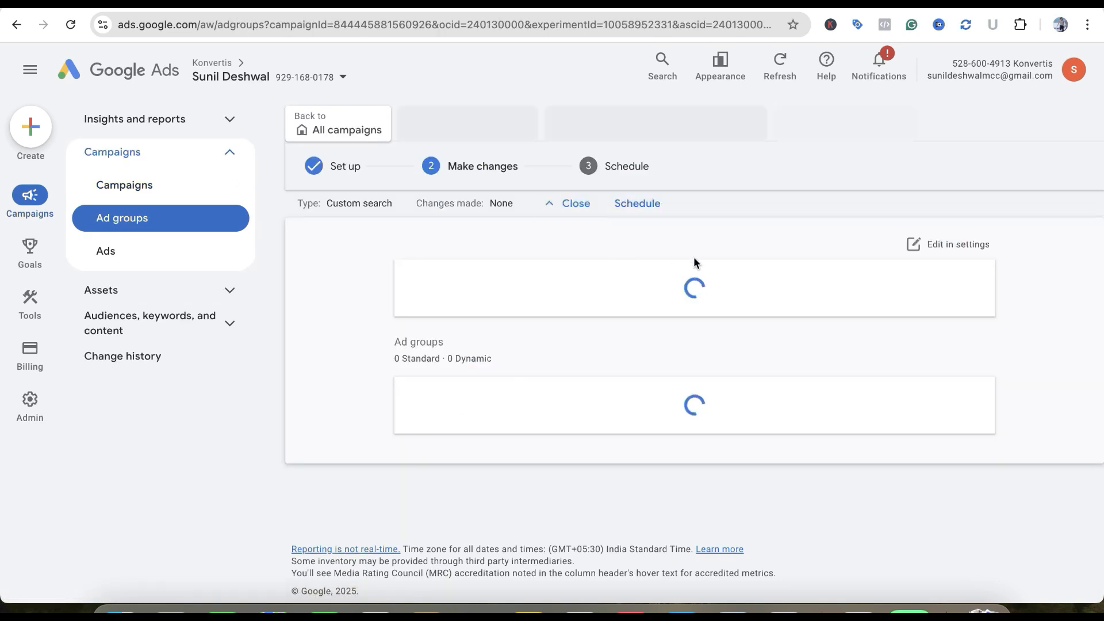
{"action": "left_click", "coordinate": [936, 247]}
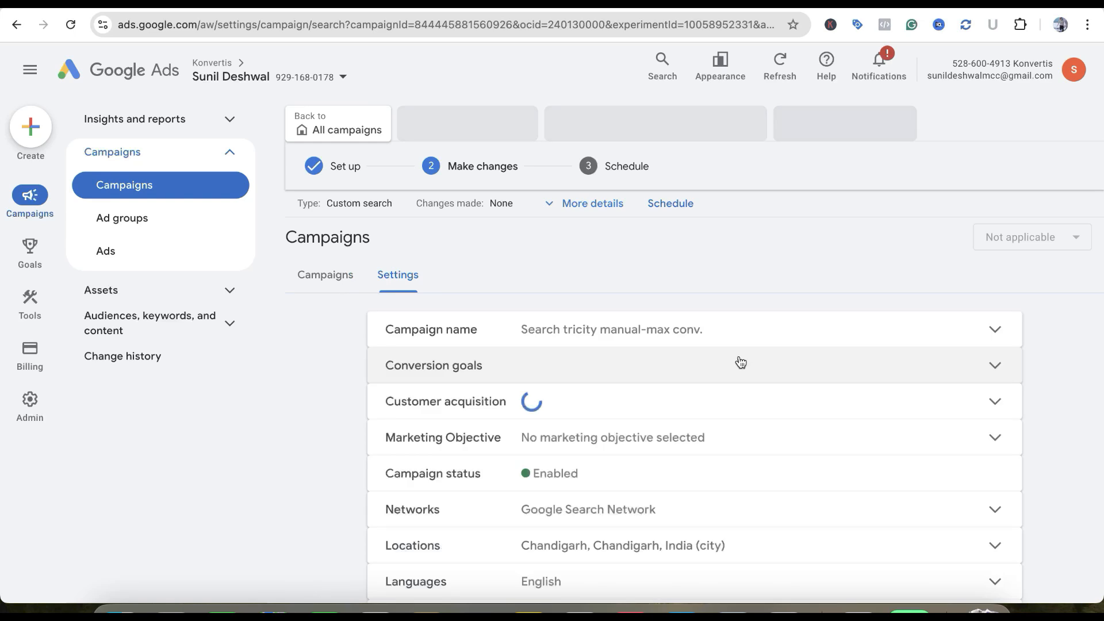
{"action": "scroll", "coordinate": [741, 362], "scroll_direction": "down", "scroll_amount": 5}
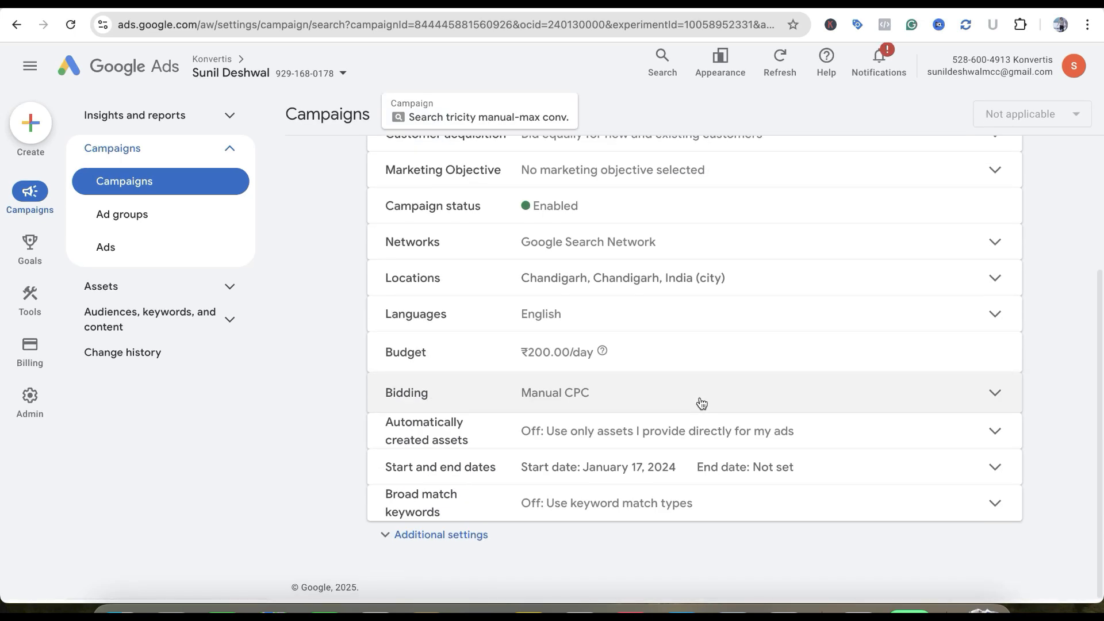
{"action": "left_click", "coordinate": [716, 397]}
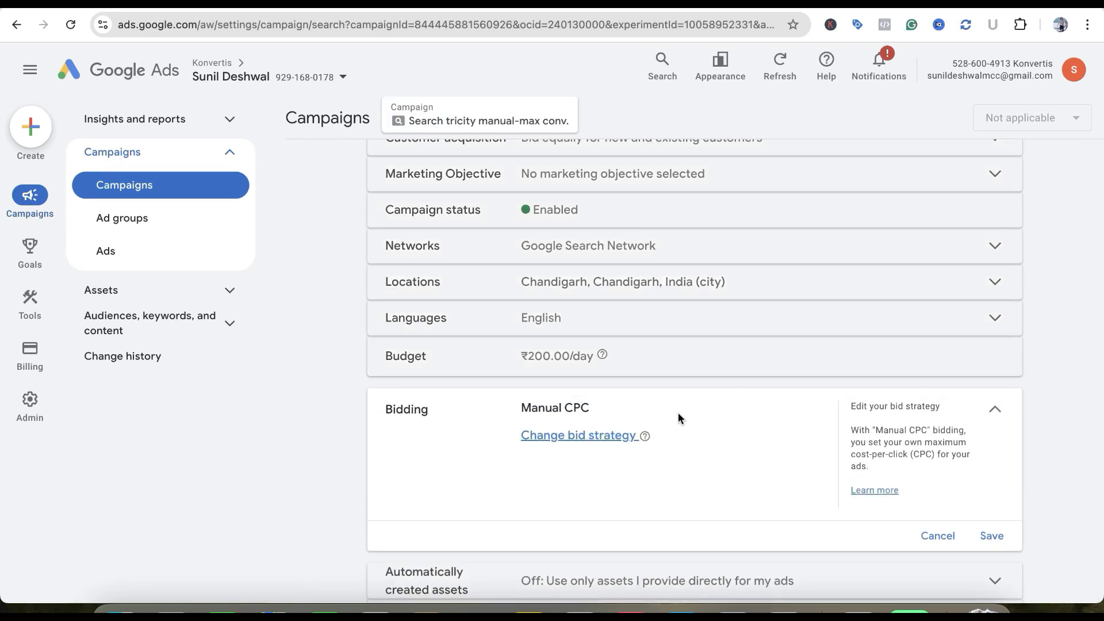
{"action": "left_click", "coordinate": [613, 435]}
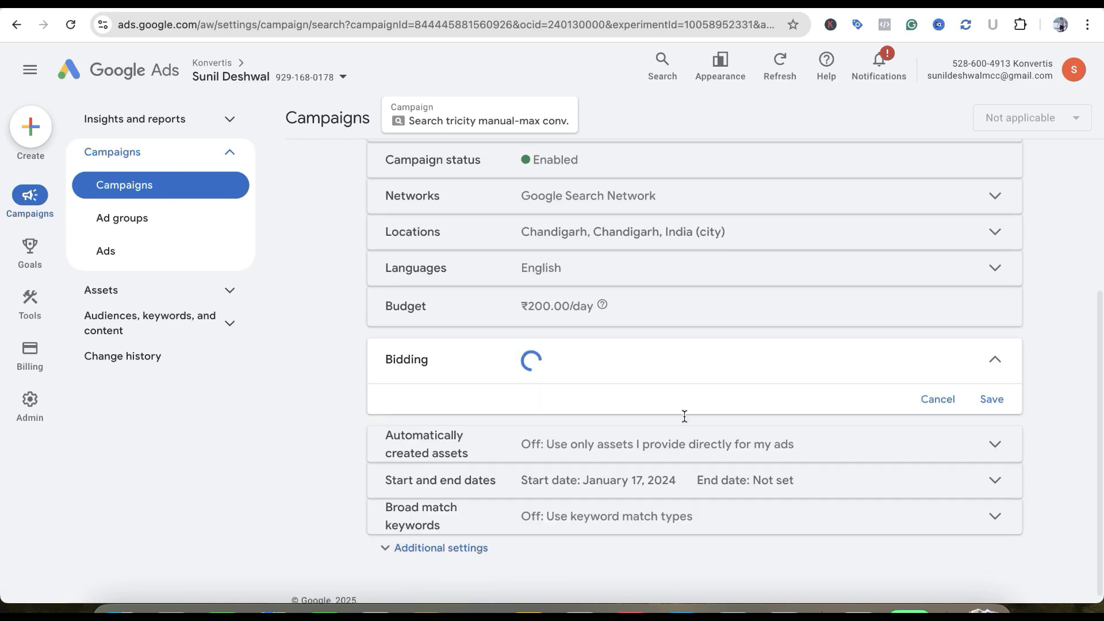
{"action": "left_click", "coordinate": [622, 303]}
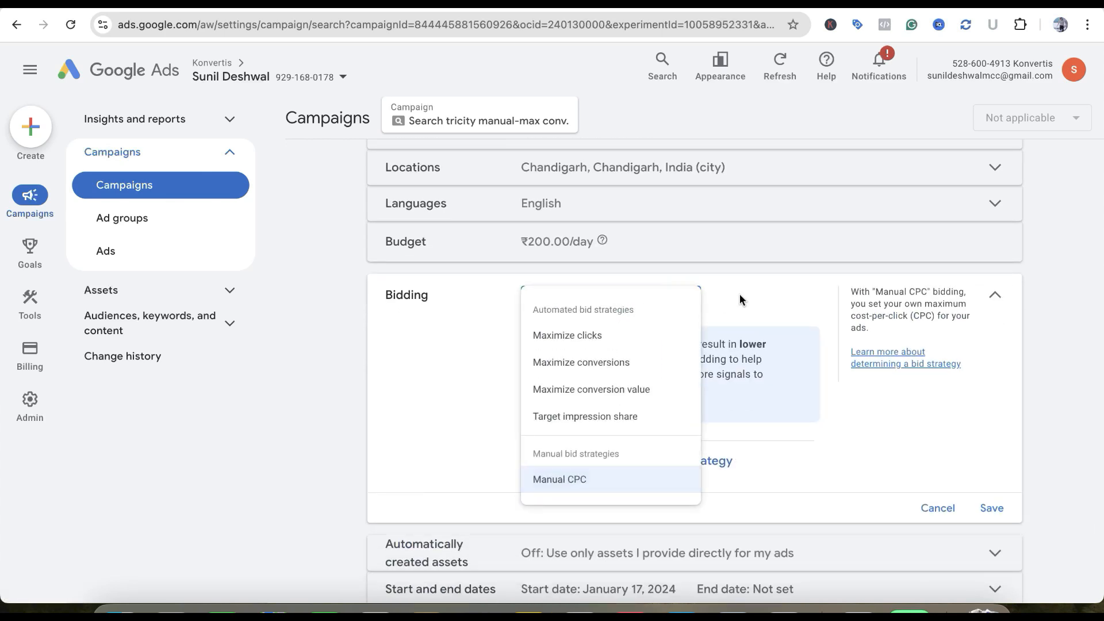
{"action": "left_click", "coordinate": [639, 363]}
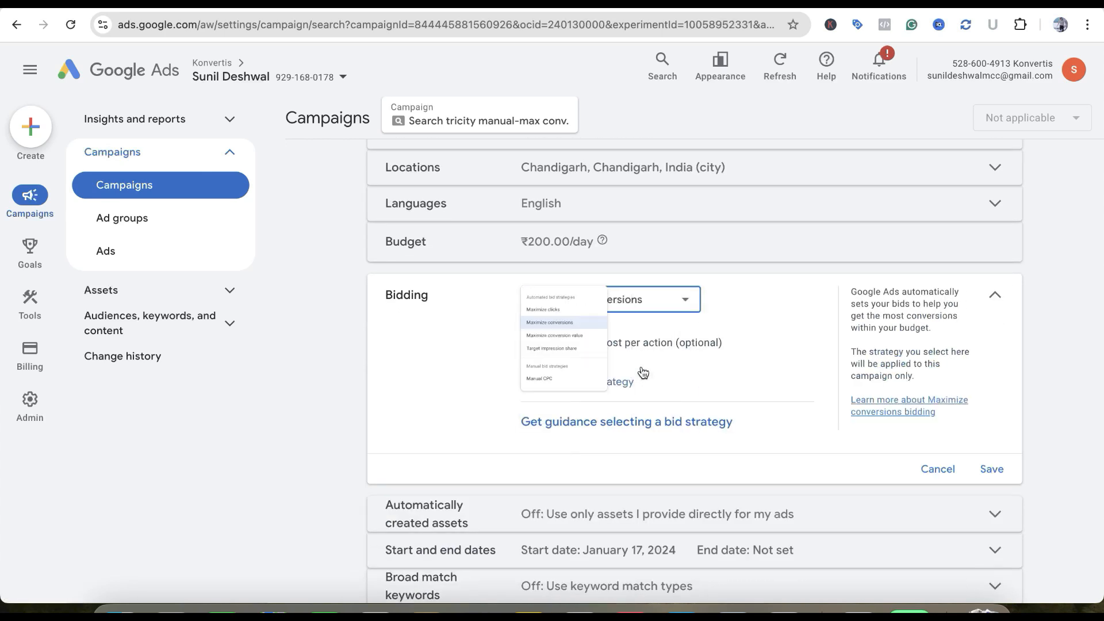
{"action": "left_click", "coordinate": [993, 470]}
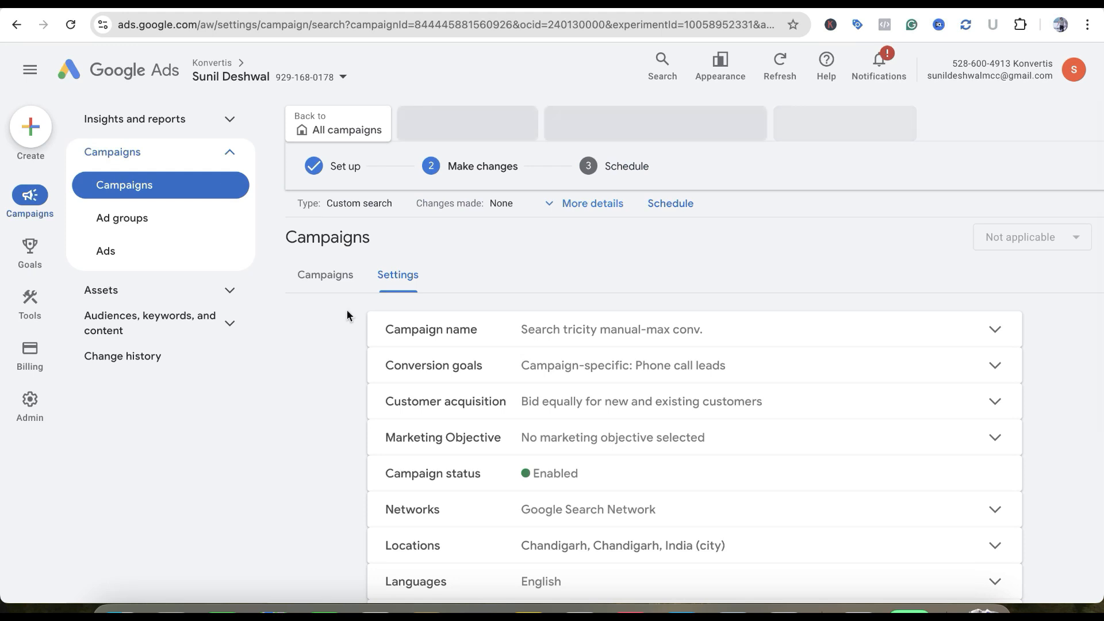
Proceed to scheduling the experiment and set its first goal to Conversions: Increase
{"action": "left_click", "coordinate": [175, 196]}
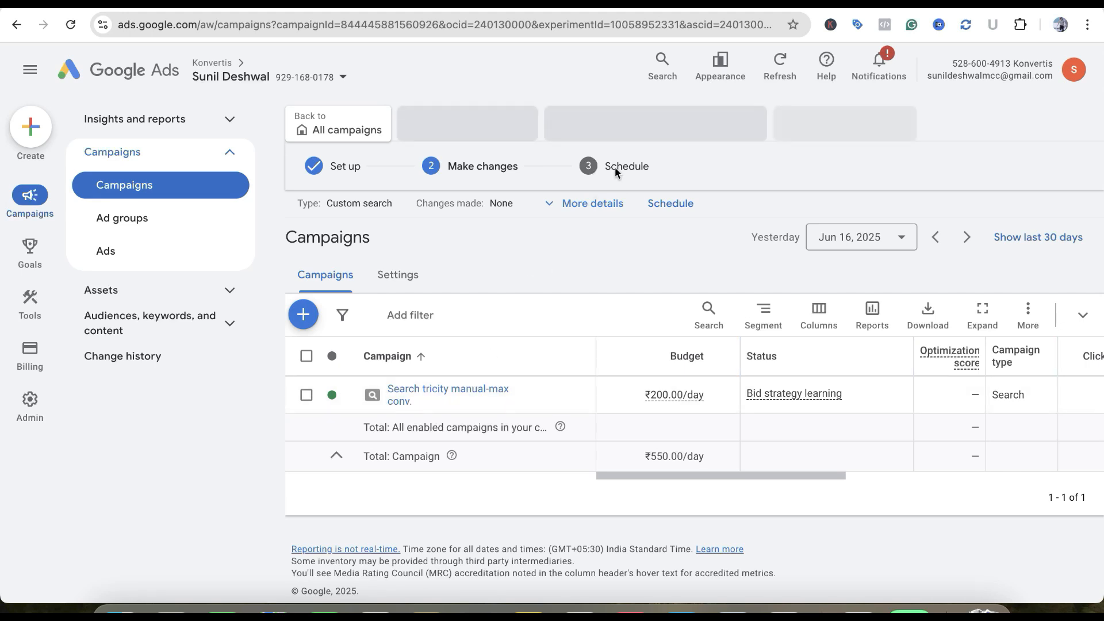
{"action": "left_click", "coordinate": [666, 205]}
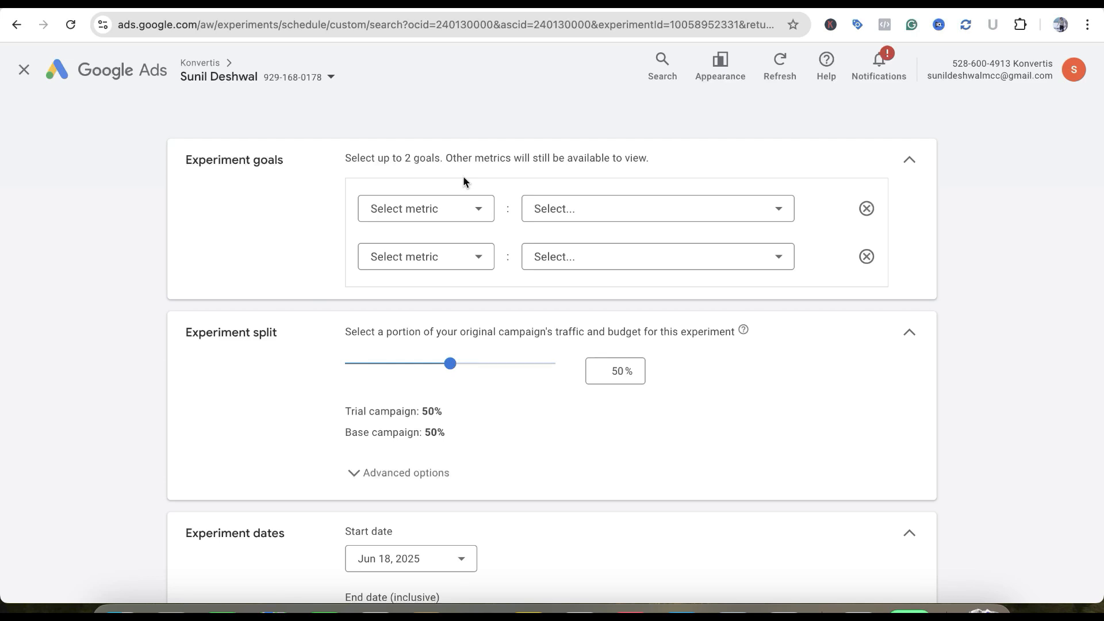
{"action": "left_click", "coordinate": [450, 202]}
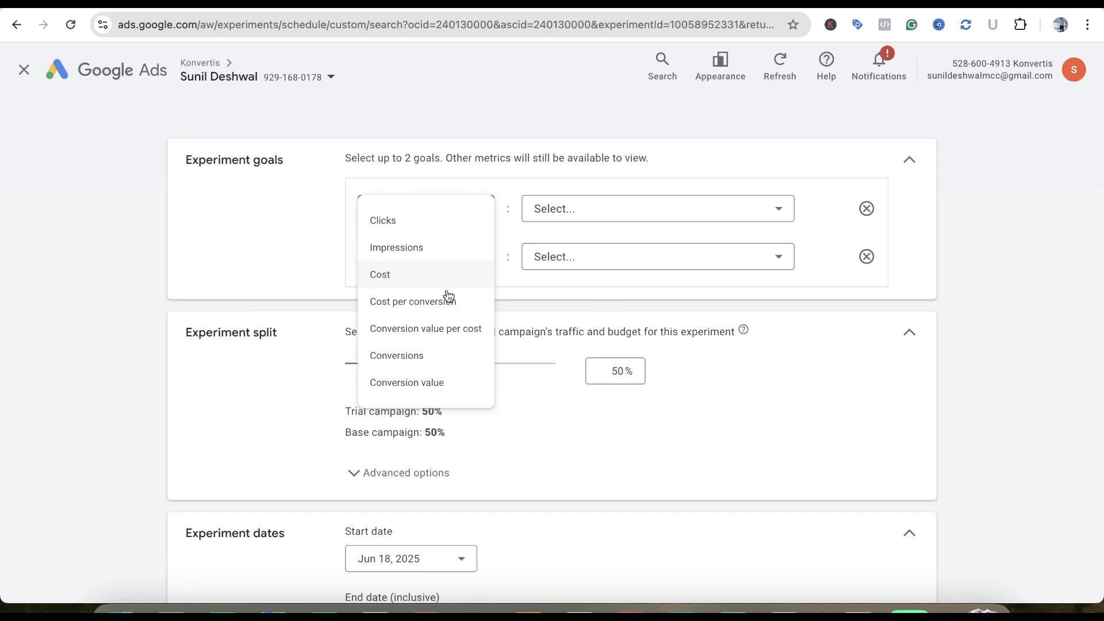
{"action": "left_click", "coordinate": [445, 356]}
{"action": "left_click", "coordinate": [582, 211]}
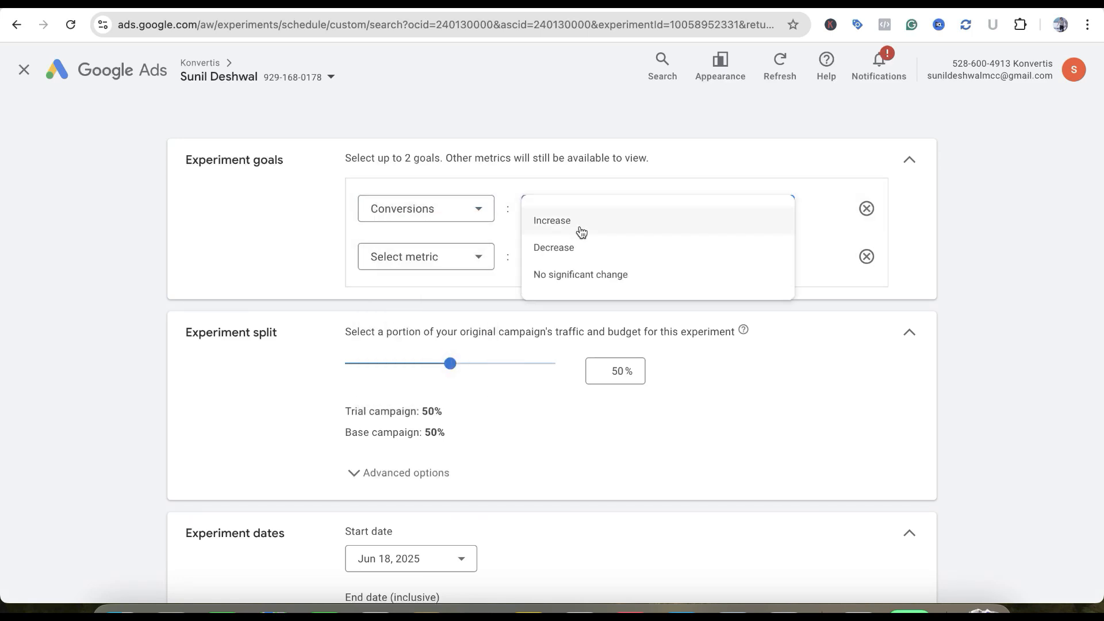
{"action": "left_click", "coordinate": [591, 230]}
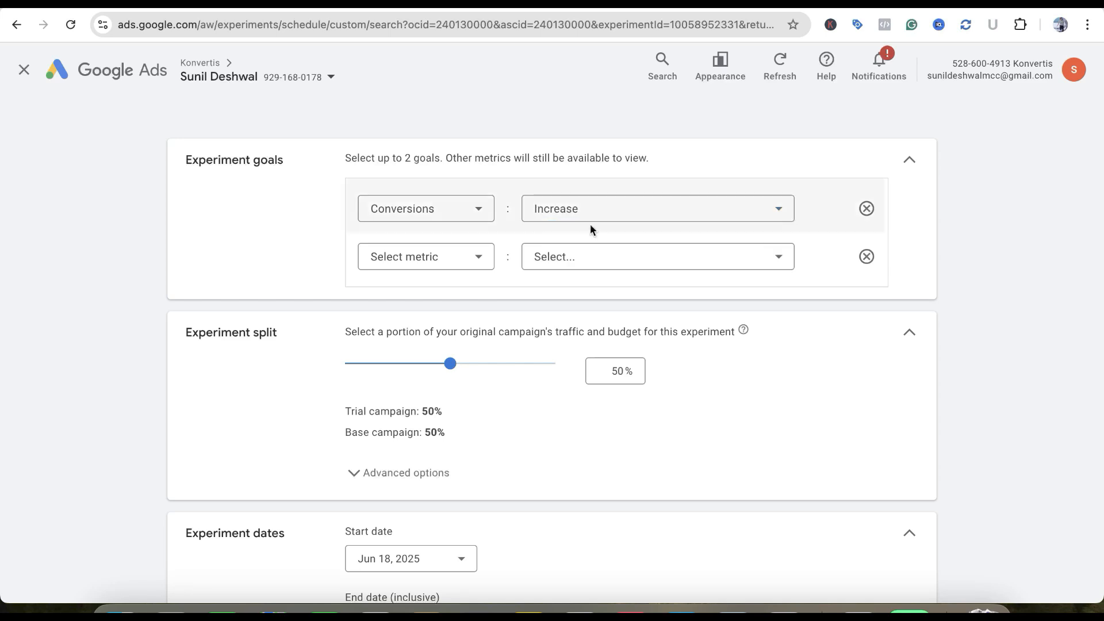
Set the experiment's second goal to Cost per conversion: Decrease
{"action": "left_click", "coordinate": [472, 254]}
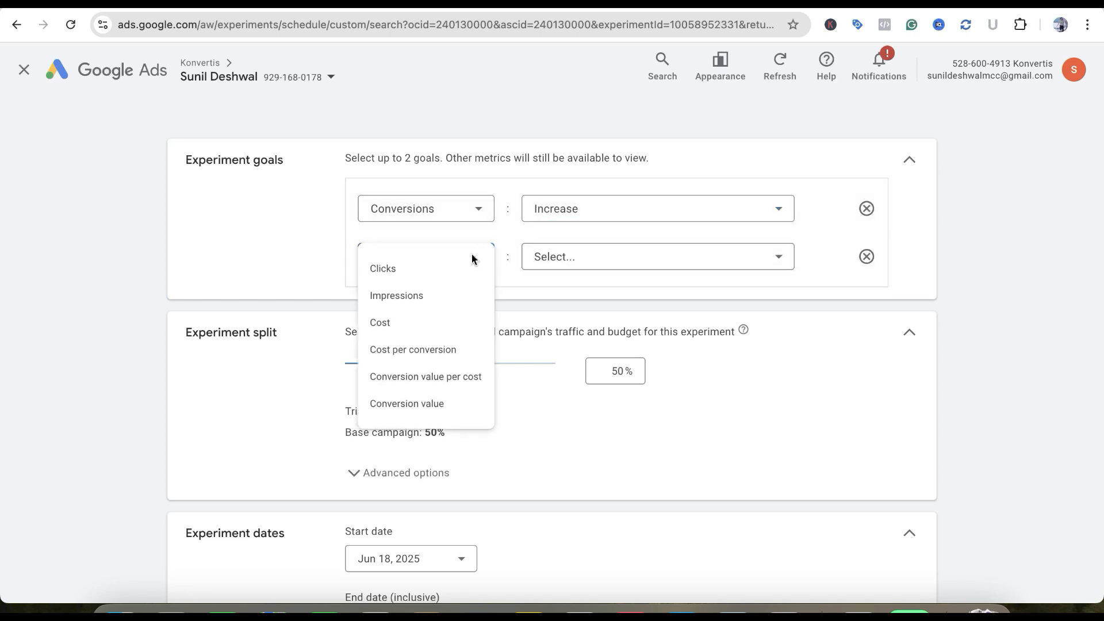
{"action": "left_click", "coordinate": [454, 349]}
{"action": "left_click", "coordinate": [593, 264]}
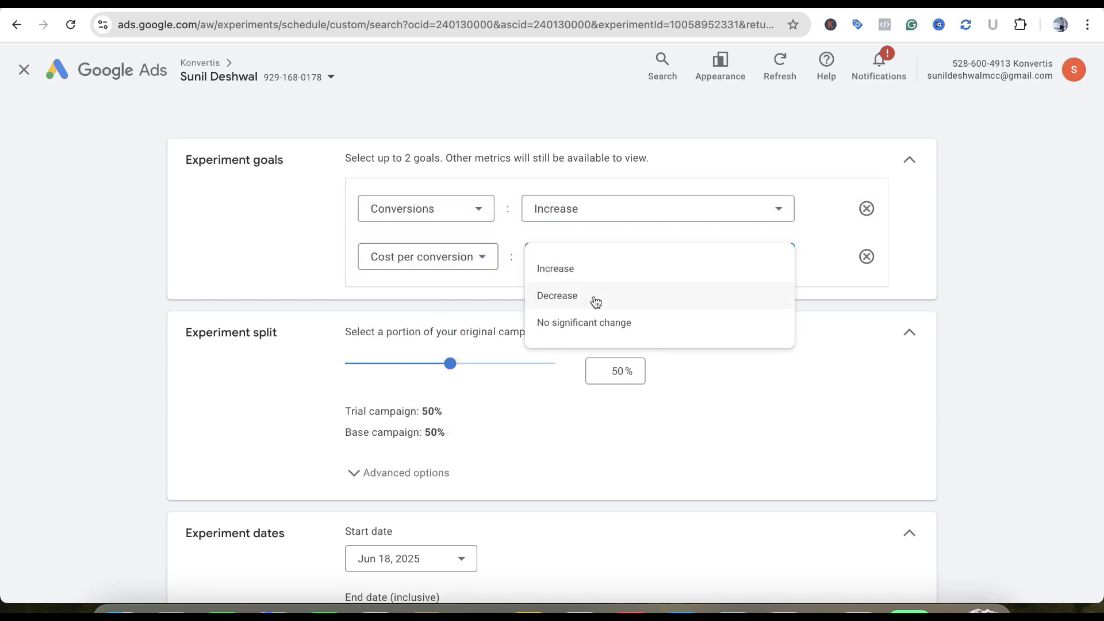
{"action": "left_click", "coordinate": [592, 296]}
Turn off sync from the base campaign to the trial campaign and create the experiment
{"action": "scroll", "coordinate": [759, 322], "scroll_direction": "down", "scroll_amount": 2}
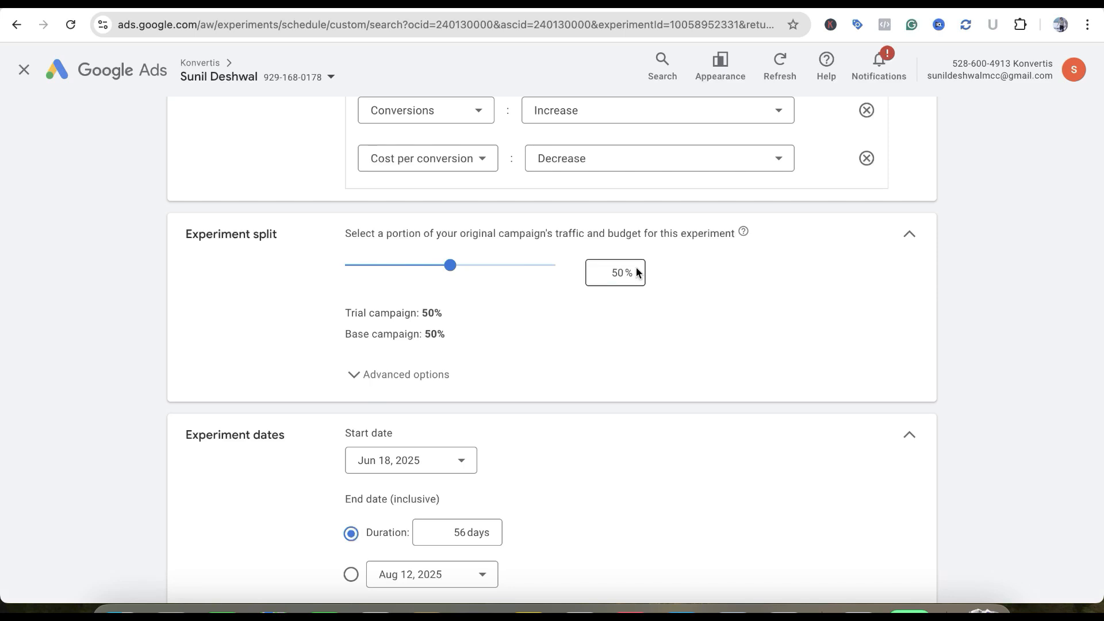
{"action": "scroll", "coordinate": [625, 292], "scroll_direction": "down", "scroll_amount": 1}
{"action": "scroll", "coordinate": [631, 259], "scroll_direction": "down", "scroll_amount": 2}
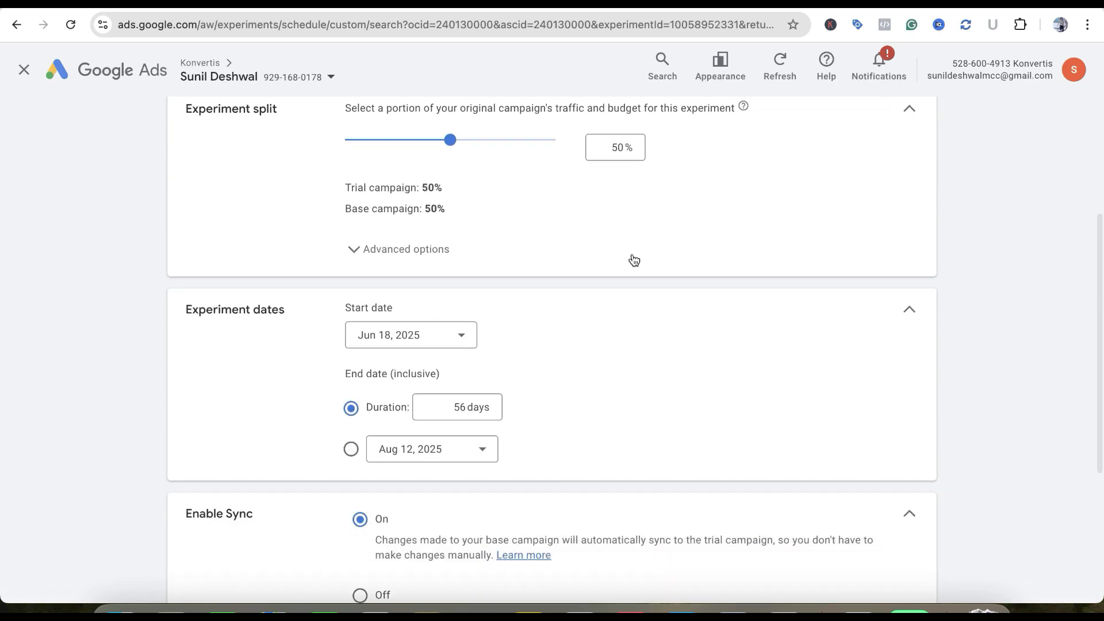
{"action": "scroll", "coordinate": [436, 402], "scroll_direction": "down", "scroll_amount": 2}
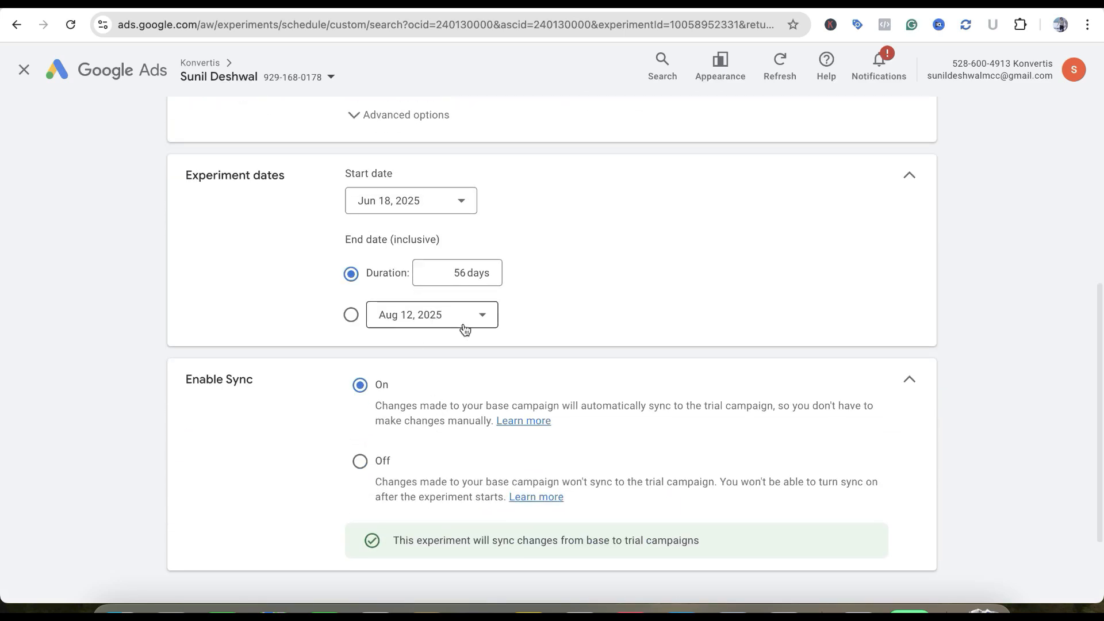
{"action": "scroll", "coordinate": [460, 328], "scroll_direction": "down", "scroll_amount": 2}
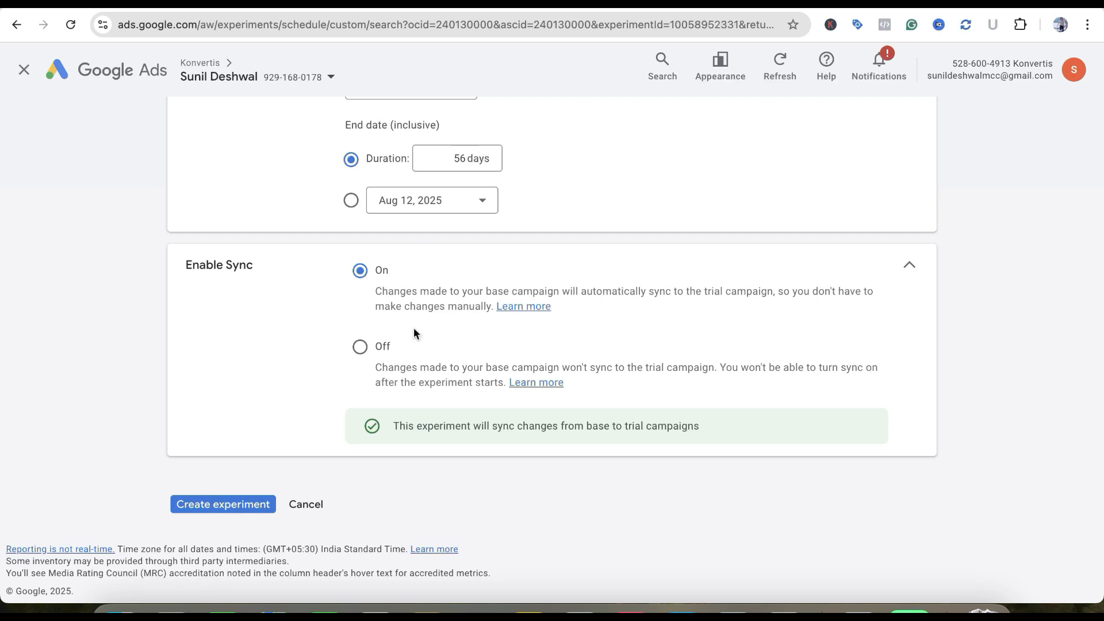
{"action": "left_click", "coordinate": [360, 346]}
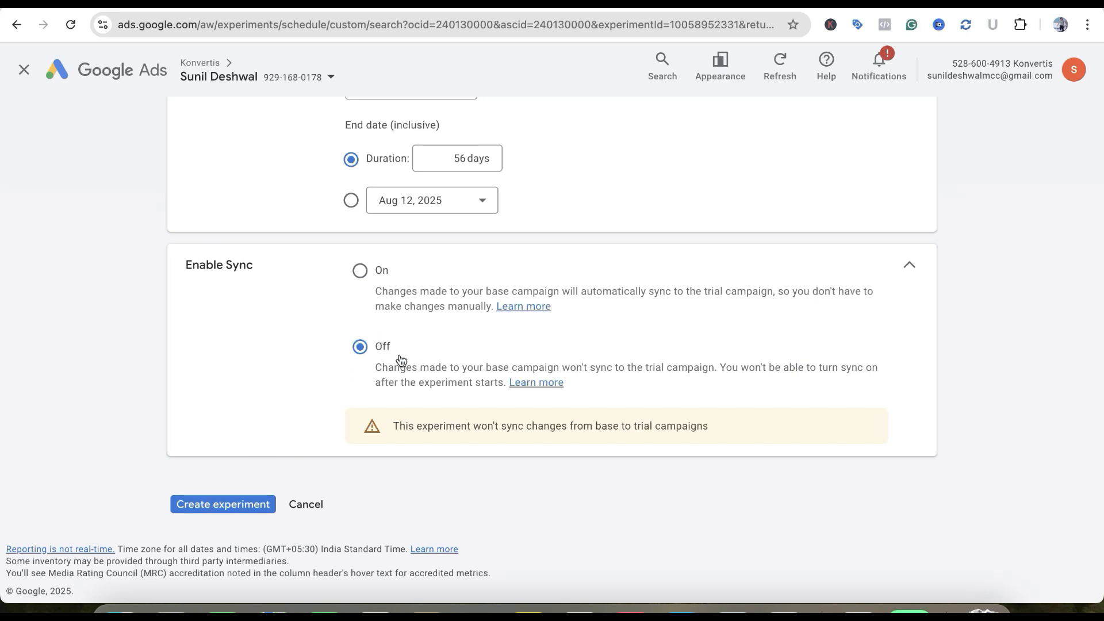
{"action": "left_click", "coordinate": [246, 505]}
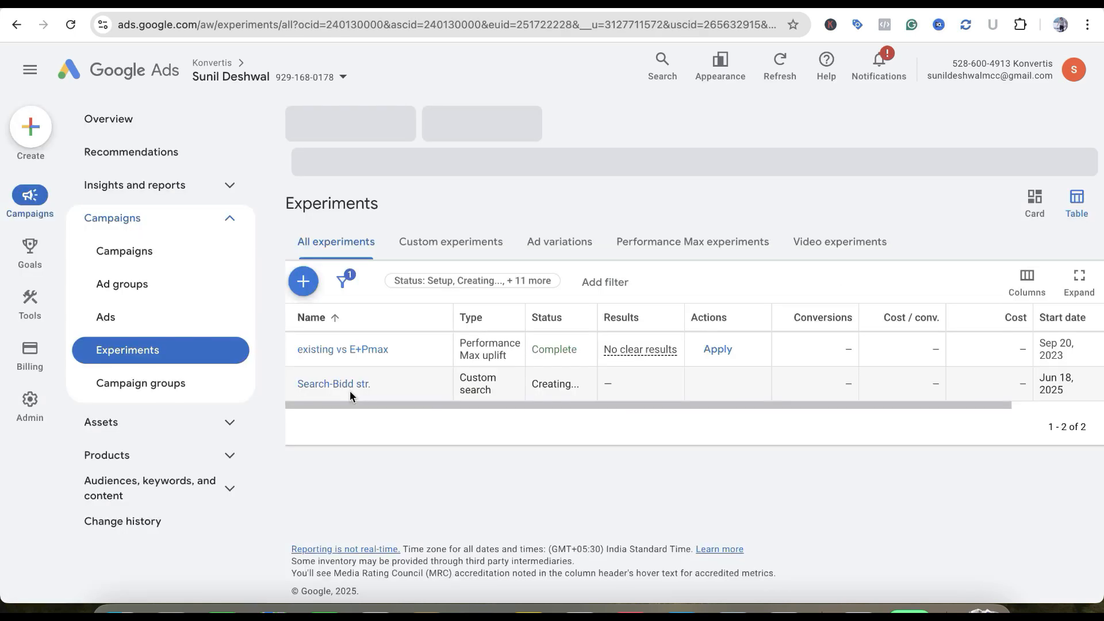
Add the Conv. rate, CTR, Clicks and Avg. CPC columns to the experiments table and apply the column set
{"action": "scroll", "coordinate": [591, 404], "scroll_direction": "right", "scroll_amount": 3}
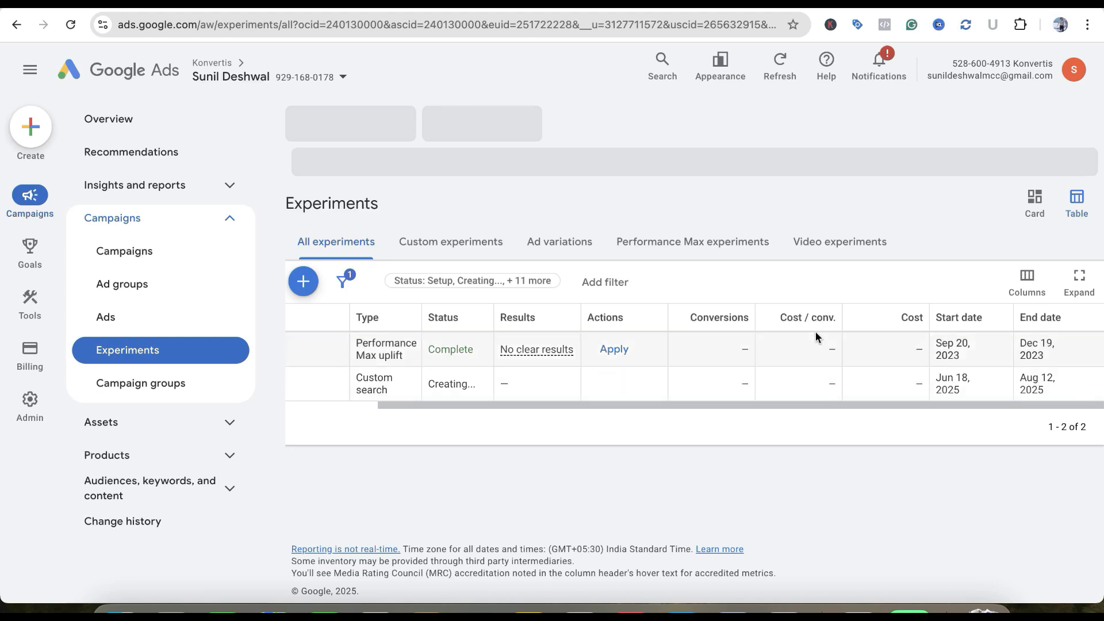
{"action": "left_click", "coordinate": [1027, 280]}
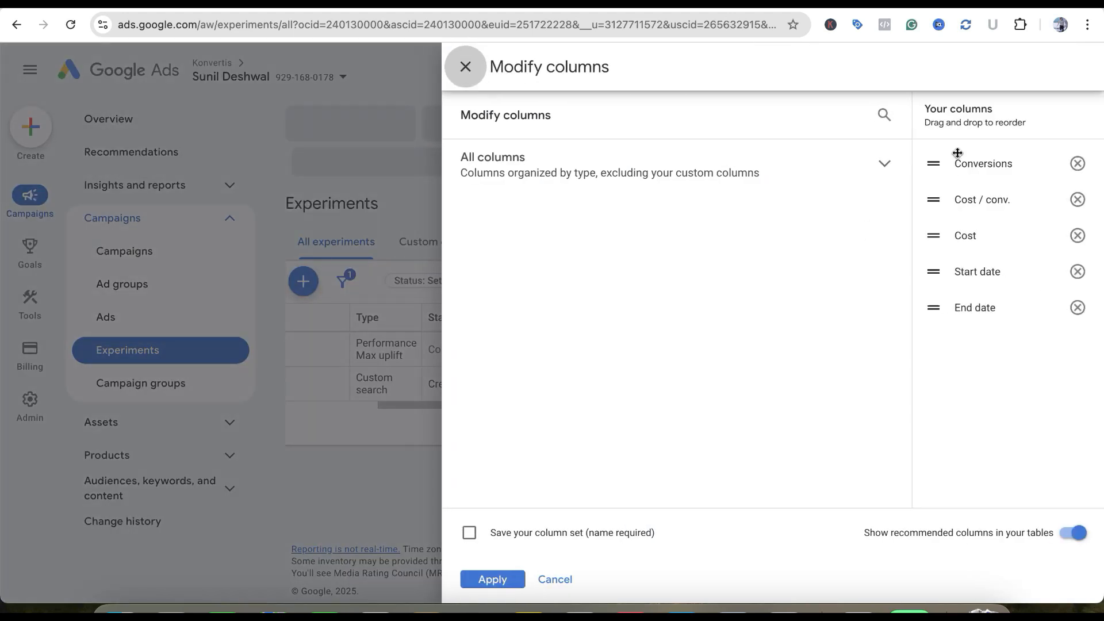
{"action": "left_click", "coordinate": [843, 174]}
{"action": "left_click", "coordinate": [691, 240]}
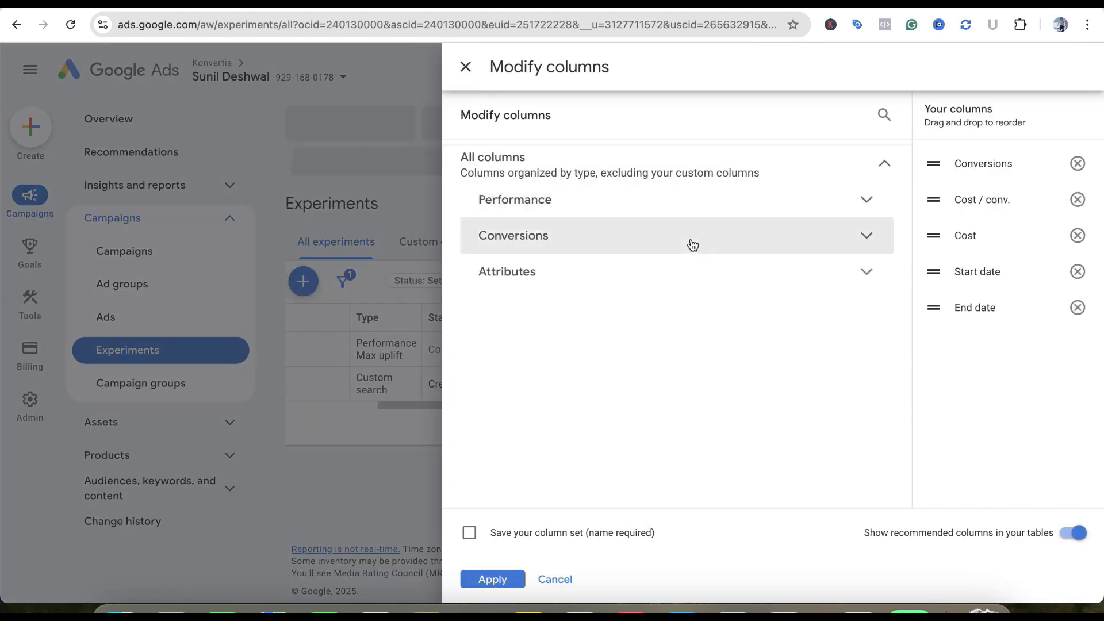
{"action": "left_click", "coordinate": [495, 301]}
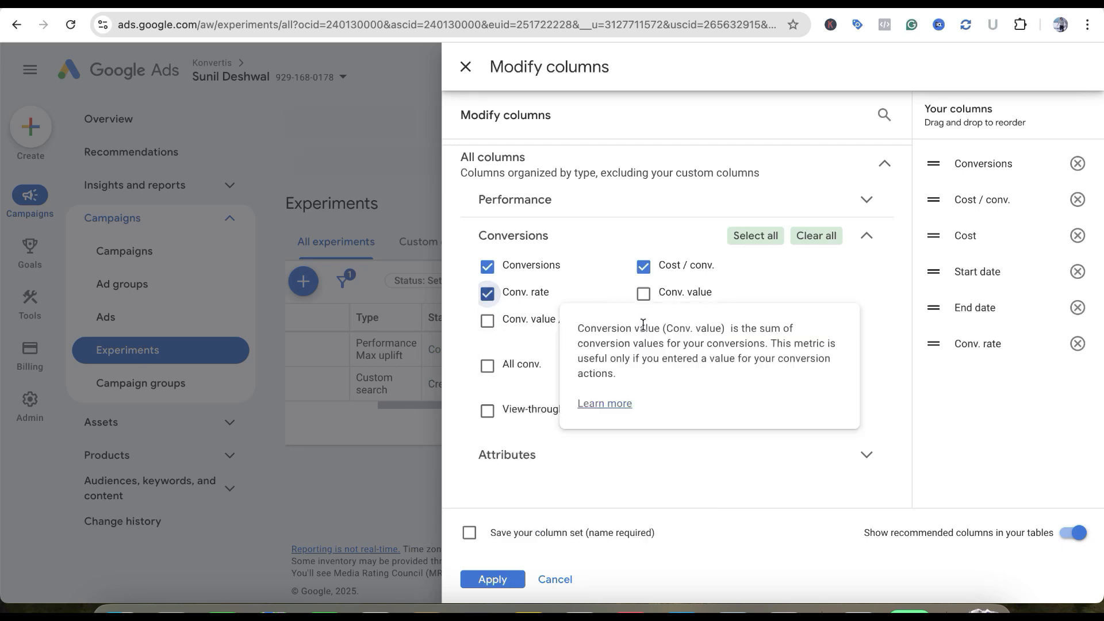
{"action": "left_click", "coordinate": [784, 205]}
{"action": "left_click", "coordinate": [646, 262]}
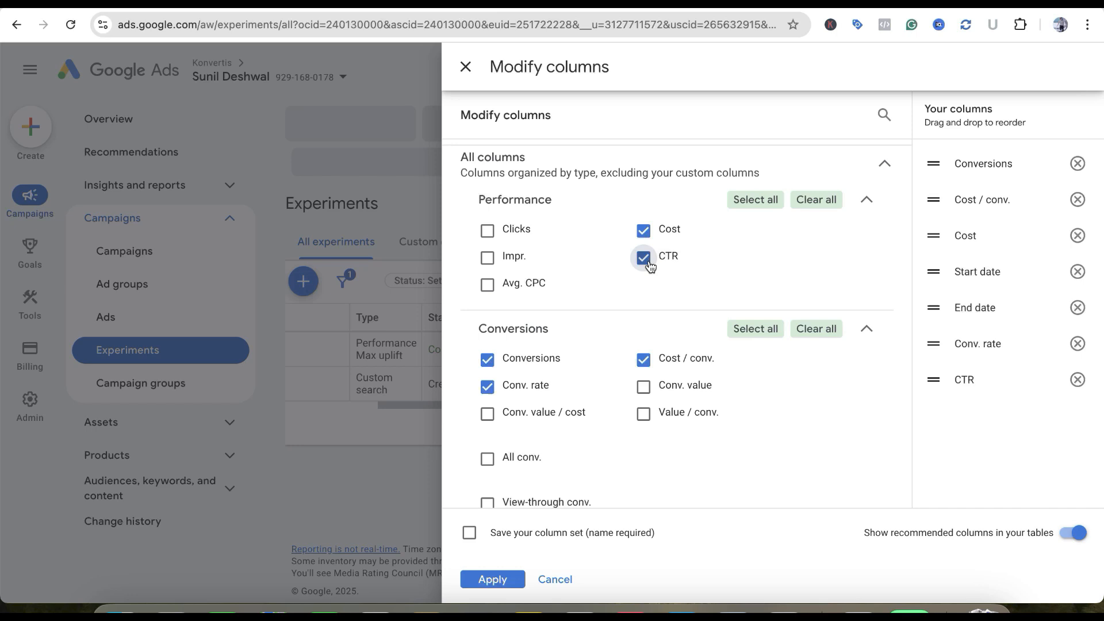
{"action": "left_click", "coordinate": [487, 230]}
{"action": "left_click", "coordinate": [487, 284]}
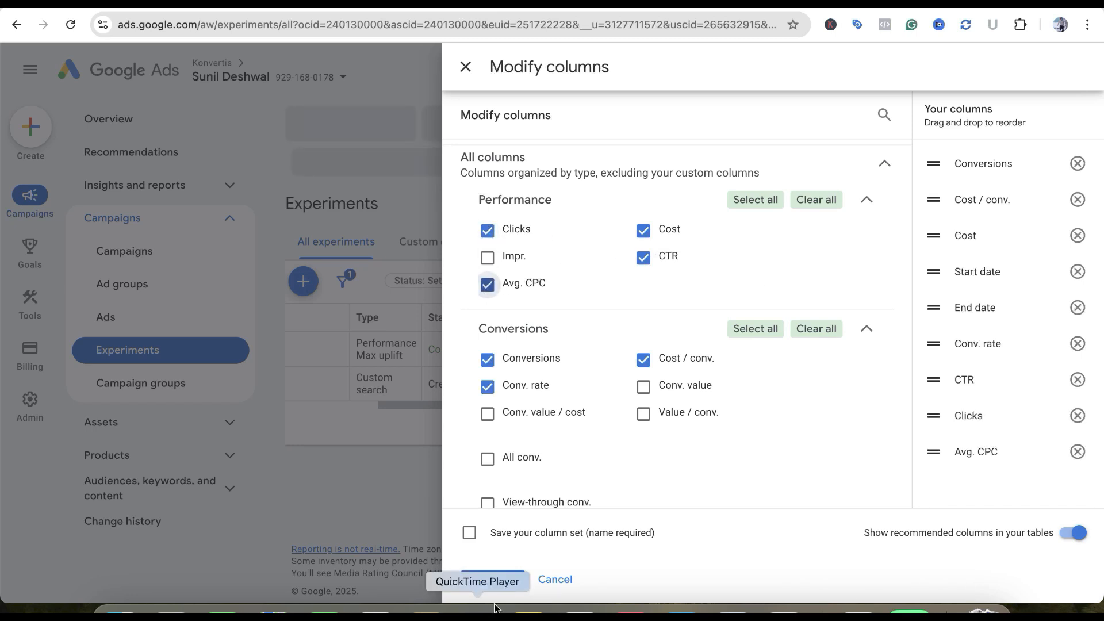
{"action": "left_click", "coordinate": [493, 579]}
{"action": "scroll", "coordinate": [943, 375], "scroll_direction": "right", "scroll_amount": 5}
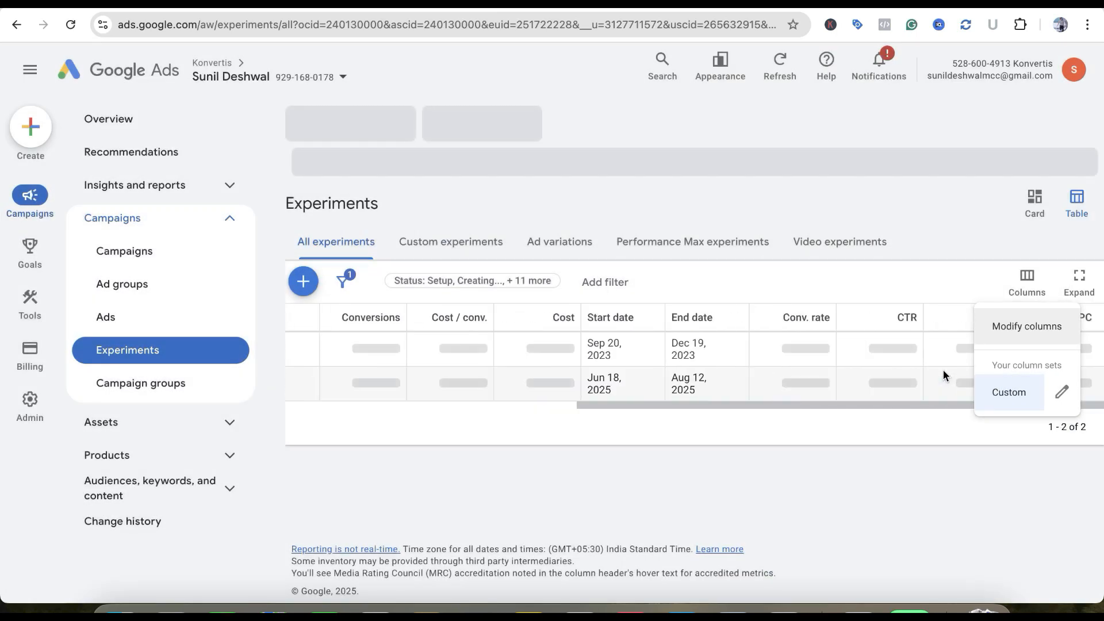
{"action": "left_click", "coordinate": [803, 443]}
Open the "Search-Bidd str." experiment's results and examine its control and treatment campaigns and their metrics
{"action": "scroll", "coordinate": [783, 367], "scroll_direction": "left", "scroll_amount": 7}
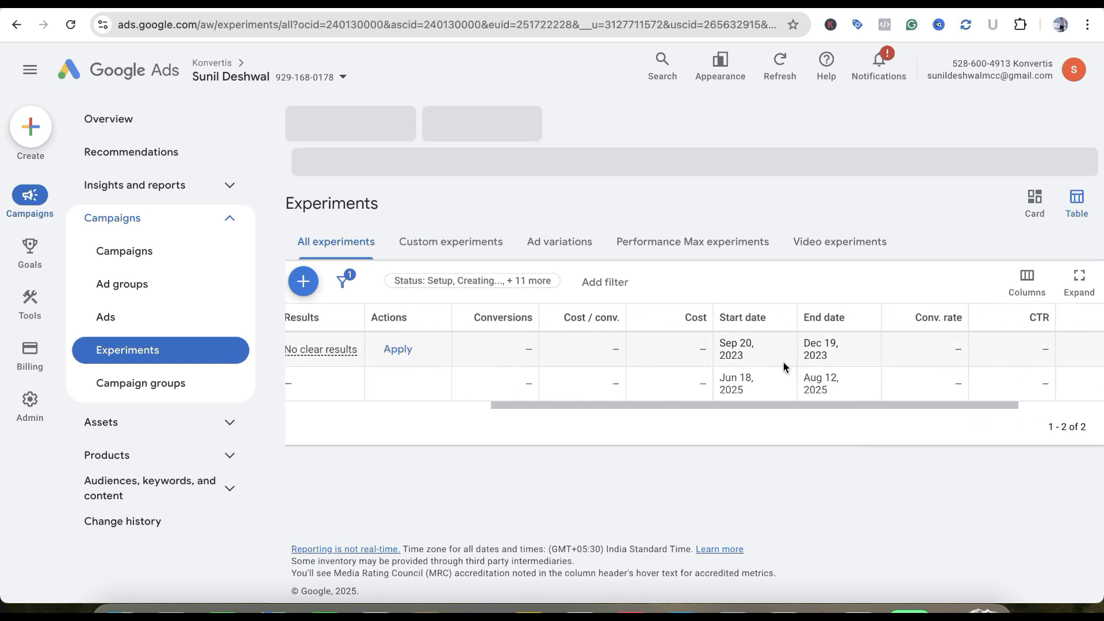
{"action": "scroll", "coordinate": [805, 400], "scroll_direction": "right", "scroll_amount": 1}
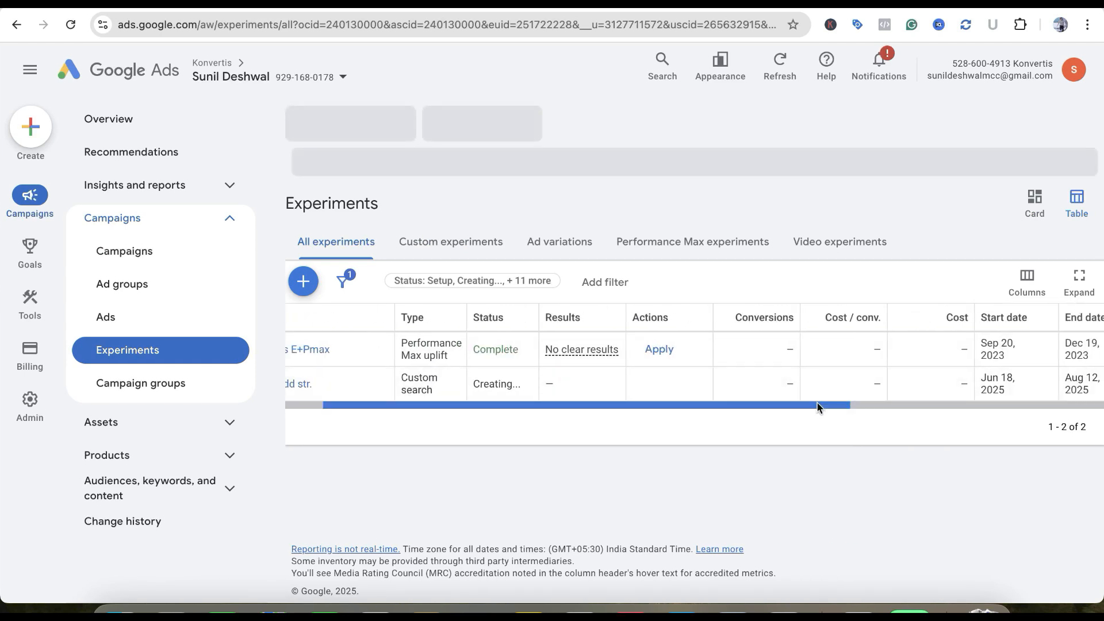
{"action": "scroll", "coordinate": [816, 403], "scroll_direction": "left", "scroll_amount": 2}
{"action": "left_click", "coordinate": [349, 384]}
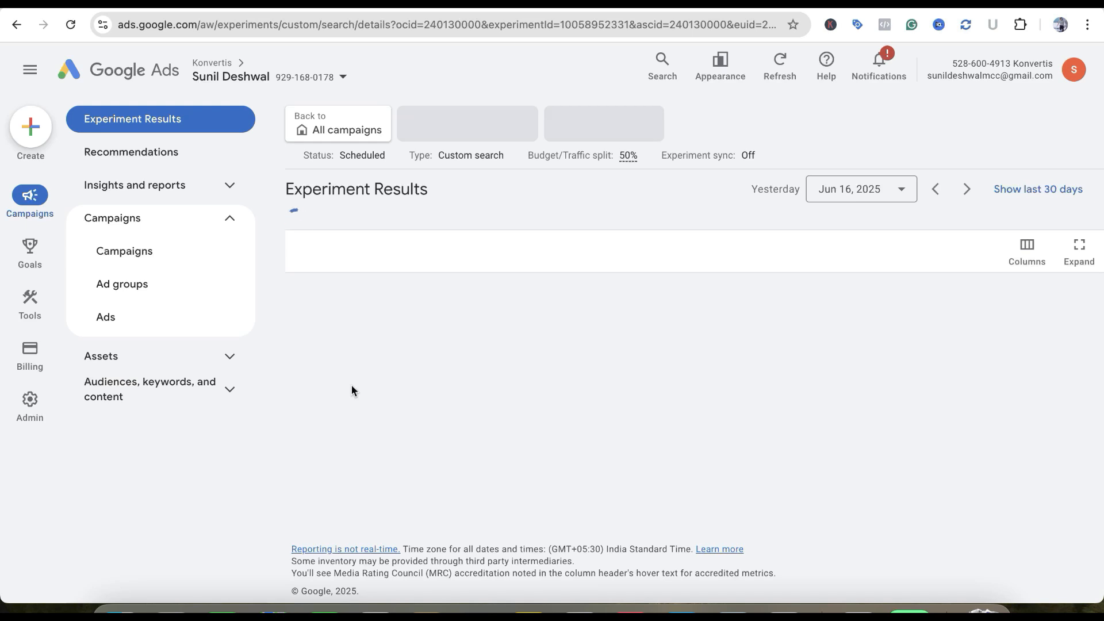
{"action": "scroll", "coordinate": [560, 389], "scroll_direction": "down", "scroll_amount": 2}
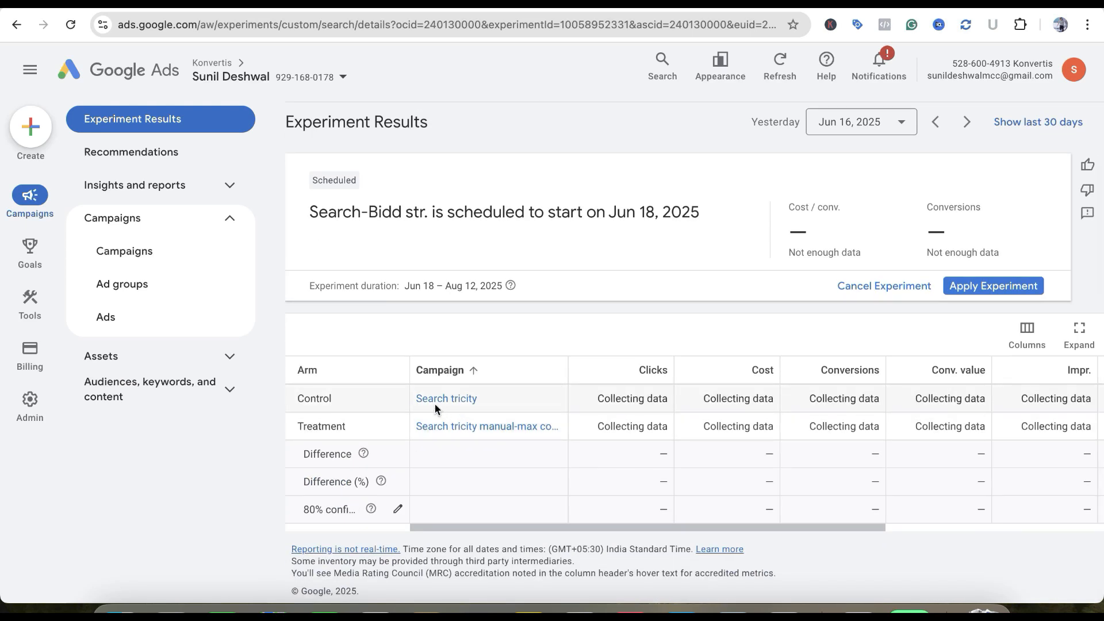
{"action": "mouse_move", "coordinate": [460, 397]}
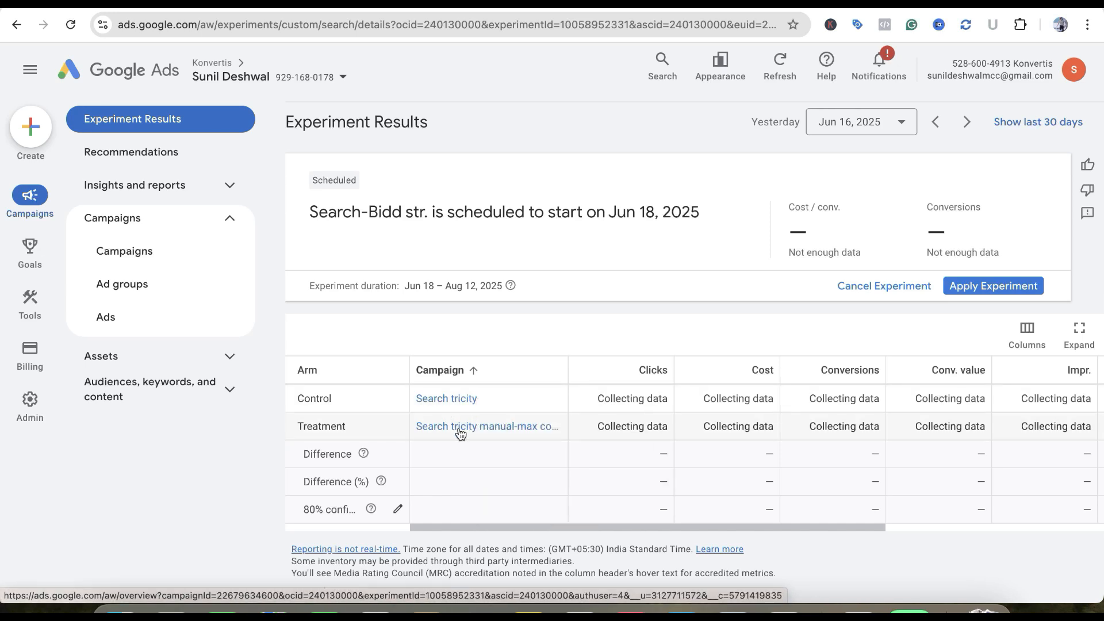
{"action": "mouse_move", "coordinate": [460, 433]}
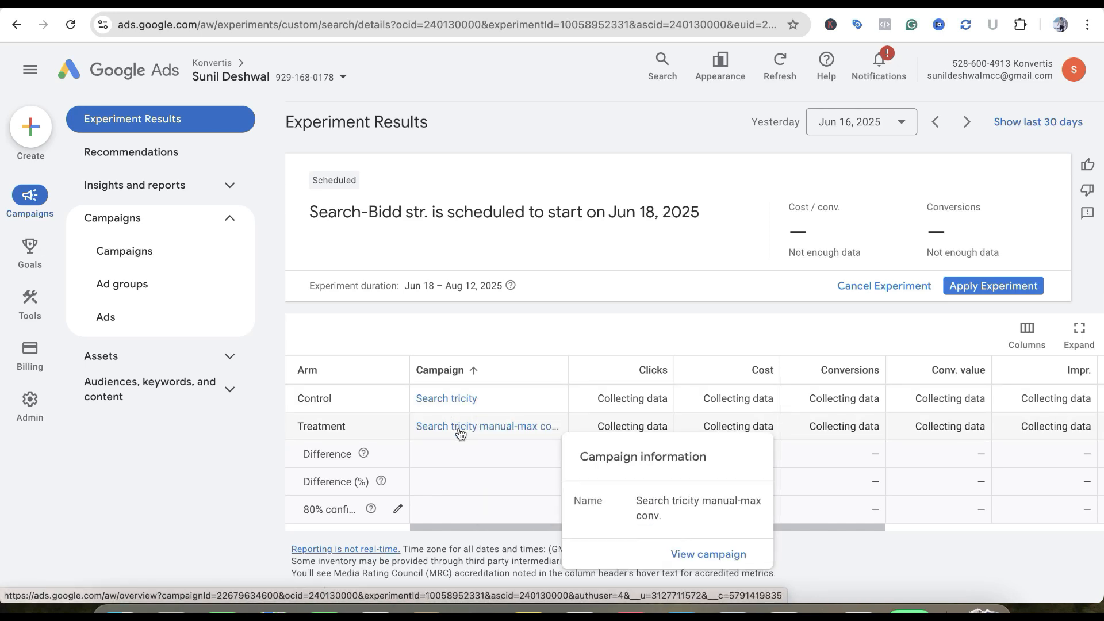
{"action": "scroll", "coordinate": [1010, 450], "scroll_direction": "right", "scroll_amount": 5}
{"action": "scroll", "coordinate": [1010, 450], "scroll_direction": "up", "scroll_amount": 1}
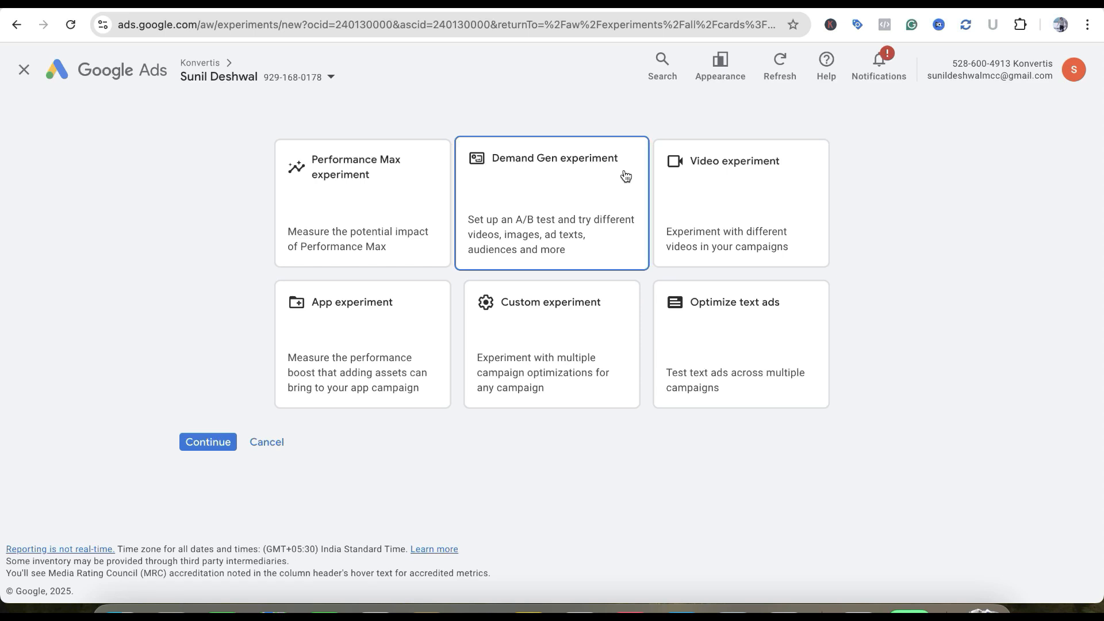
Start a new Demand Gen experiment and set its success metric to Cost/conv
{"action": "left_click", "coordinate": [216, 443]}
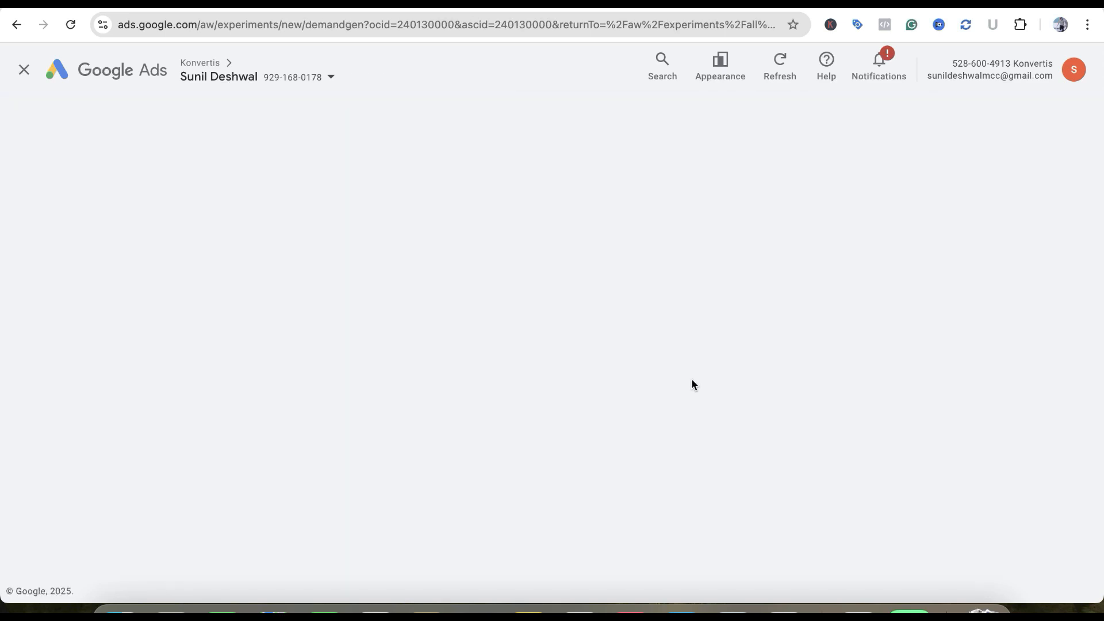
{"action": "scroll", "coordinate": [691, 378], "scroll_direction": "down", "scroll_amount": 1}
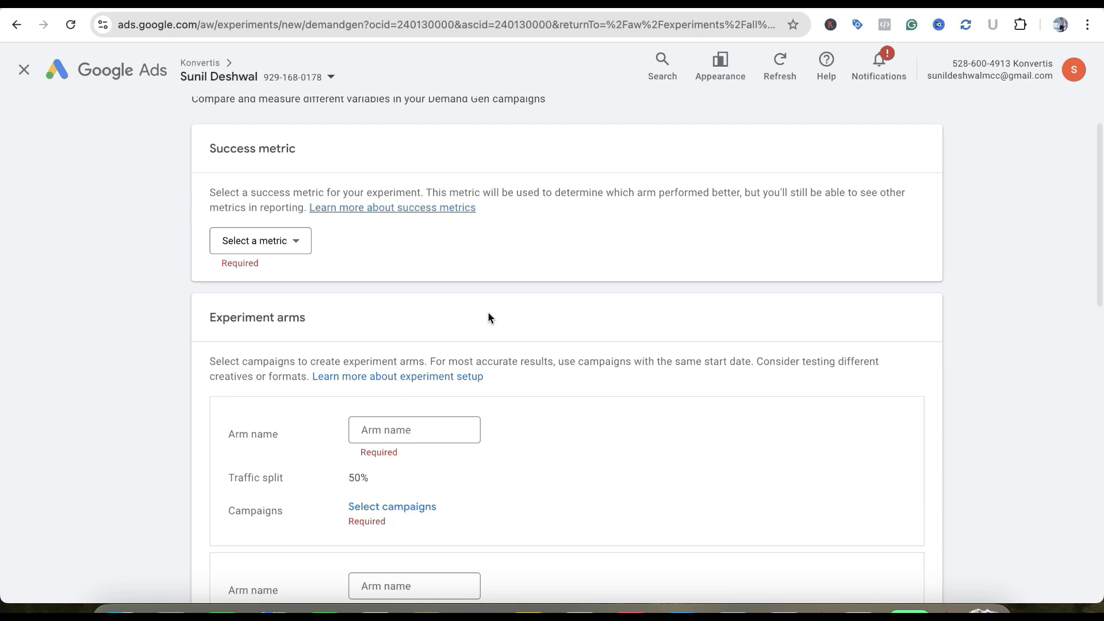
{"action": "left_click", "coordinate": [282, 240]}
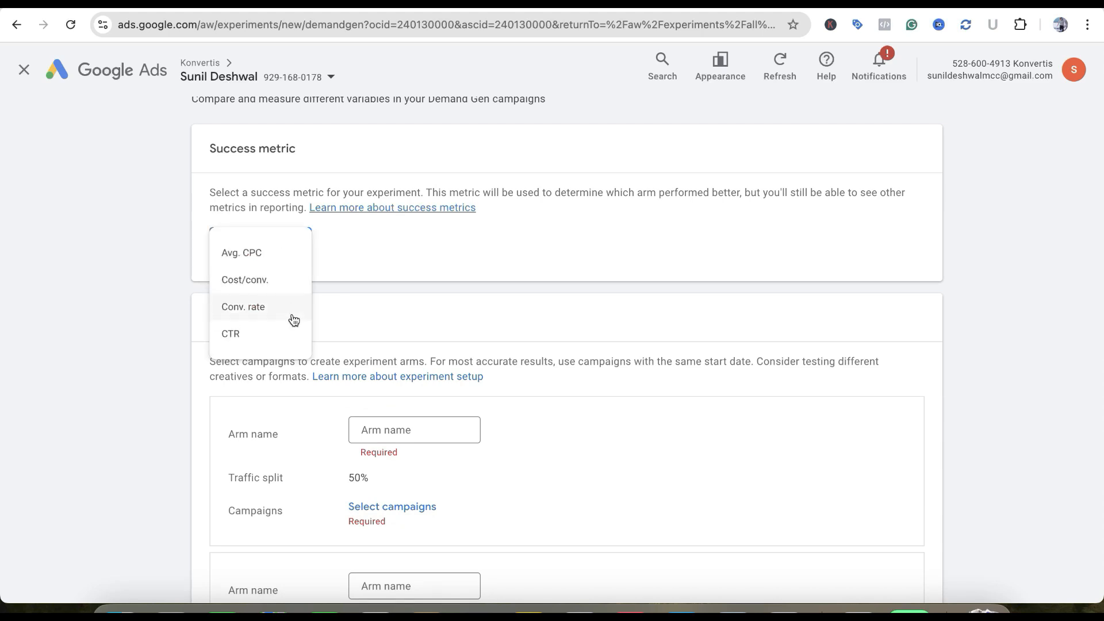
{"action": "left_click", "coordinate": [277, 282]}
{"action": "scroll", "coordinate": [443, 270], "scroll_direction": "down", "scroll_amount": 1}
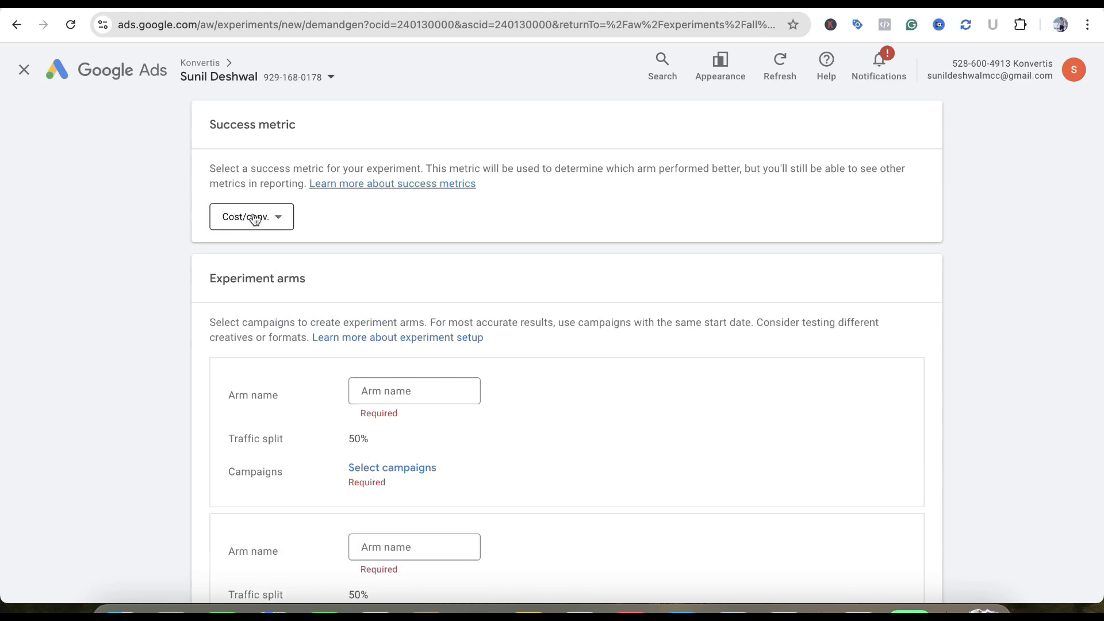
Name the first experiment arm "1"
{"action": "scroll", "coordinate": [259, 221], "scroll_direction": "down", "scroll_amount": 3}
{"action": "left_click", "coordinate": [396, 248]}
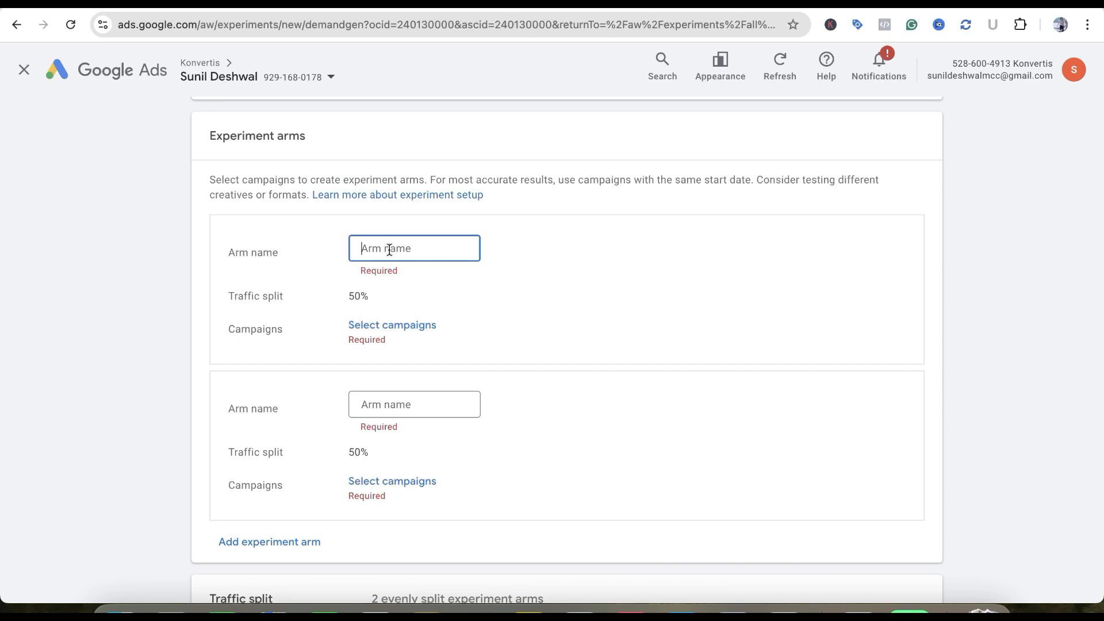
{"action": "type", "text": "1"}
{"action": "scroll", "coordinate": [442, 299], "scroll_direction": "down", "scroll_amount": 1}
Check the campaigns available to each arm without selecting any, and name the second arm "2"
{"action": "left_click", "coordinate": [413, 258]}
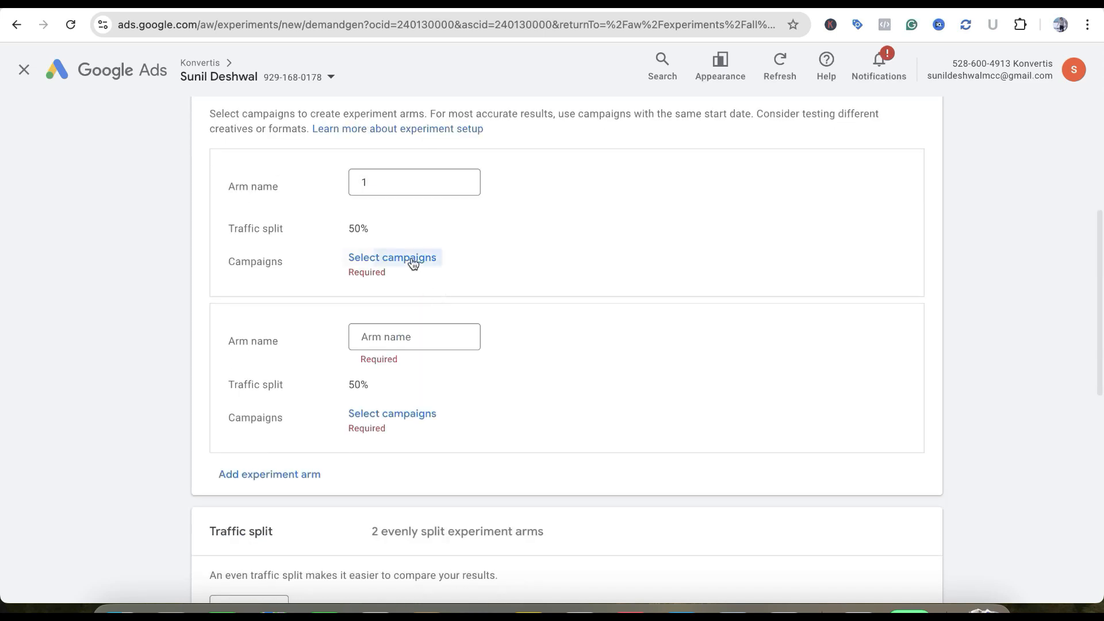
{"action": "left_click", "coordinate": [417, 217]}
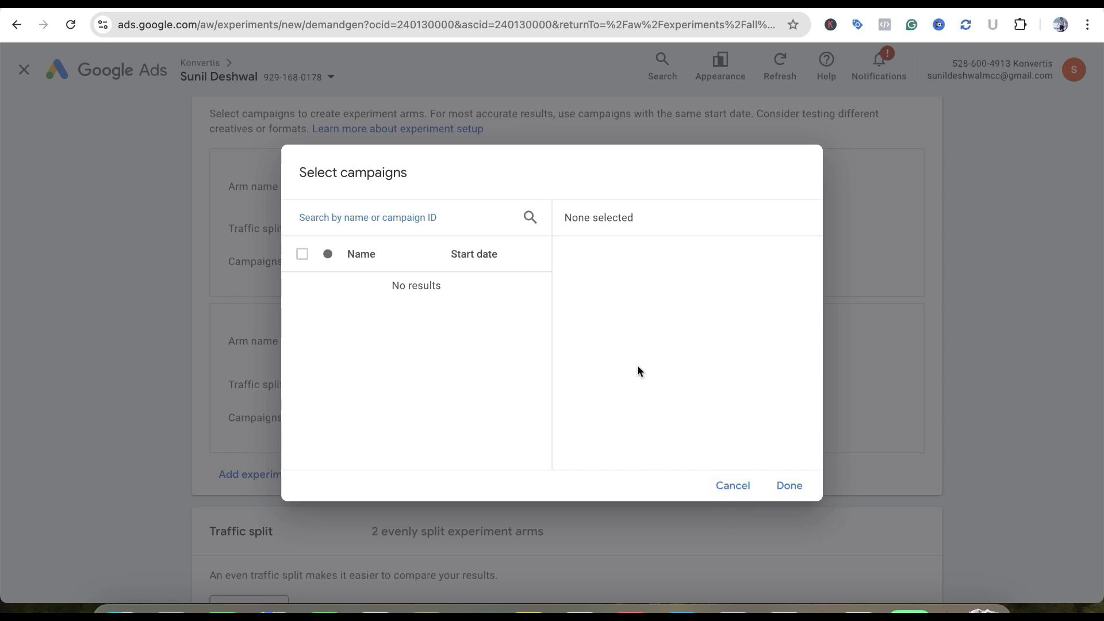
{"action": "left_click", "coordinate": [719, 488]}
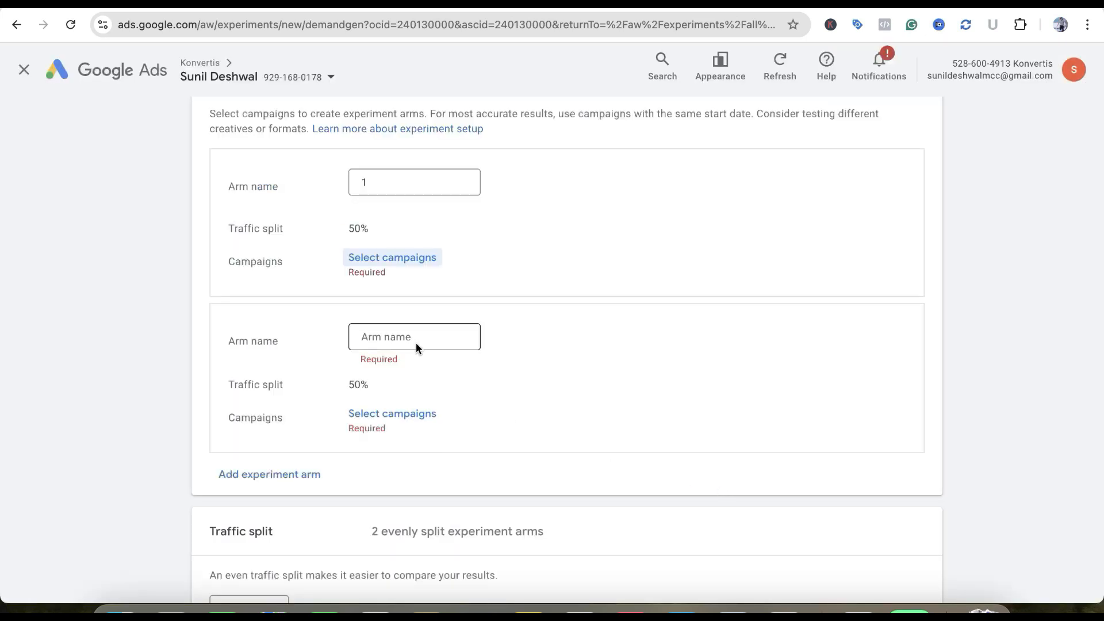
{"action": "left_click", "coordinate": [384, 420]}
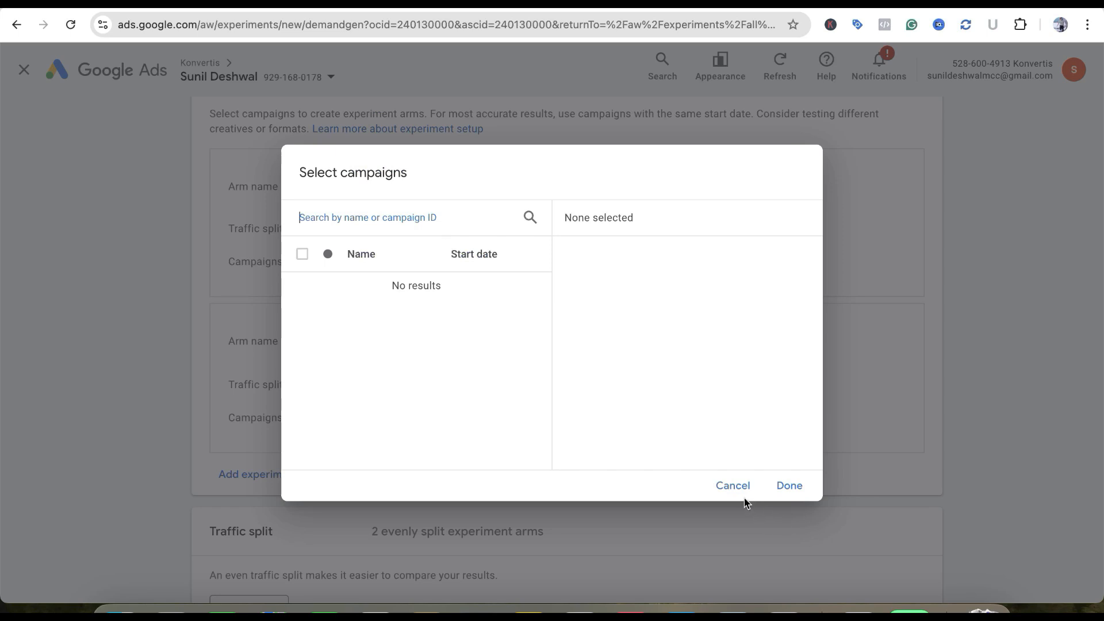
{"action": "key", "text": "Escape"}
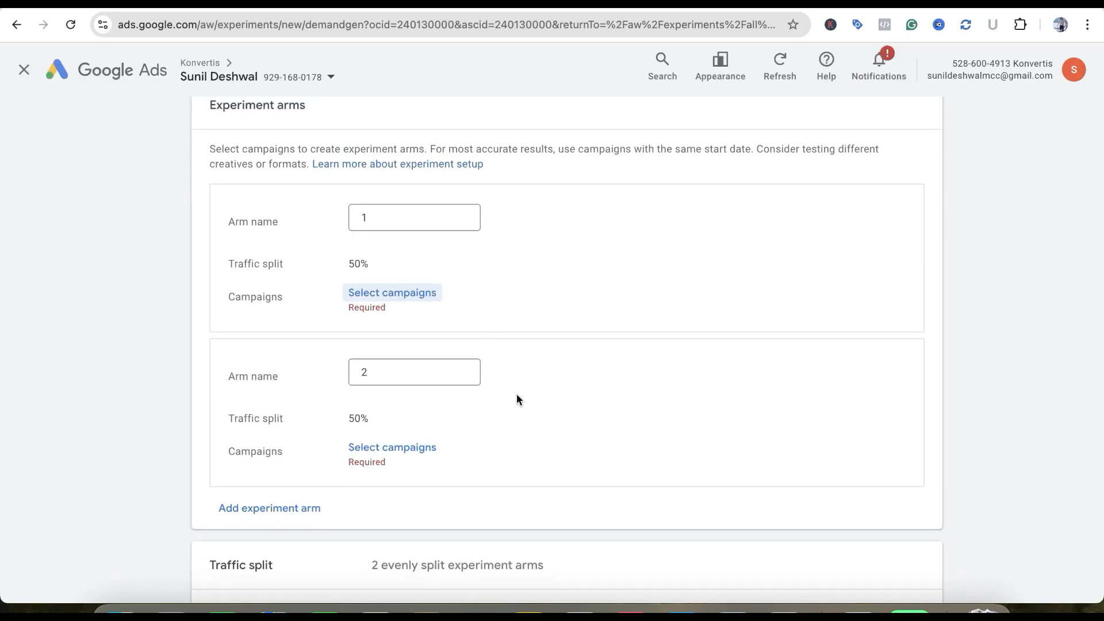
Recheck the first arm's campaign selection and review the traffic split settings
{"action": "scroll", "coordinate": [517, 396], "scroll_direction": "down", "scroll_amount": 1}
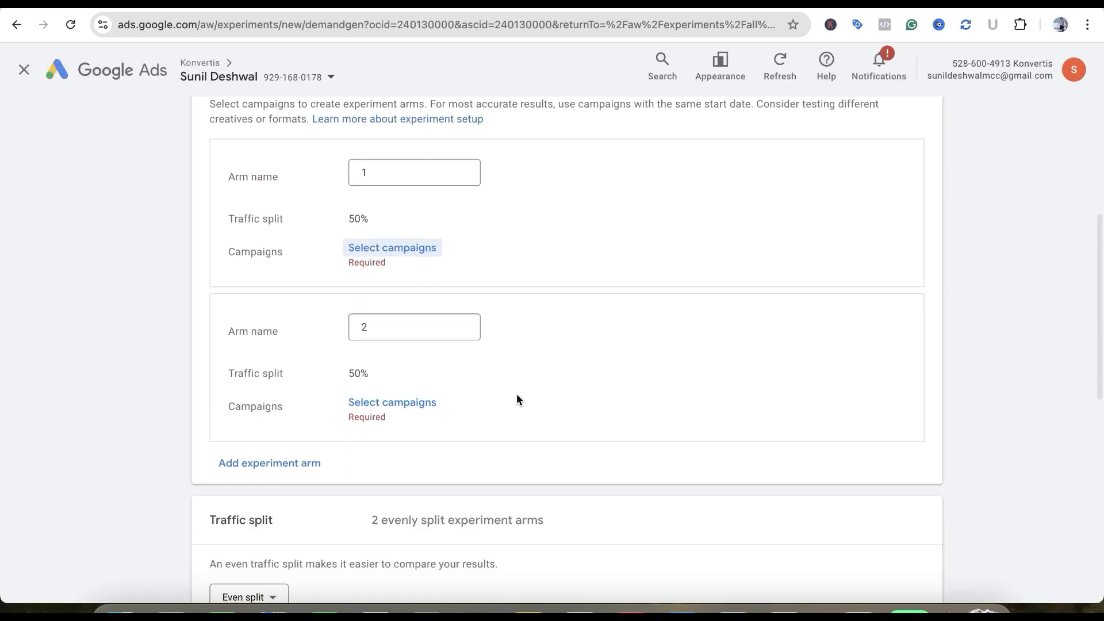
{"action": "left_click", "coordinate": [408, 260]}
{"action": "left_click", "coordinate": [738, 486]}
{"action": "scroll", "coordinate": [561, 401], "scroll_direction": "up", "scroll_amount": 1}
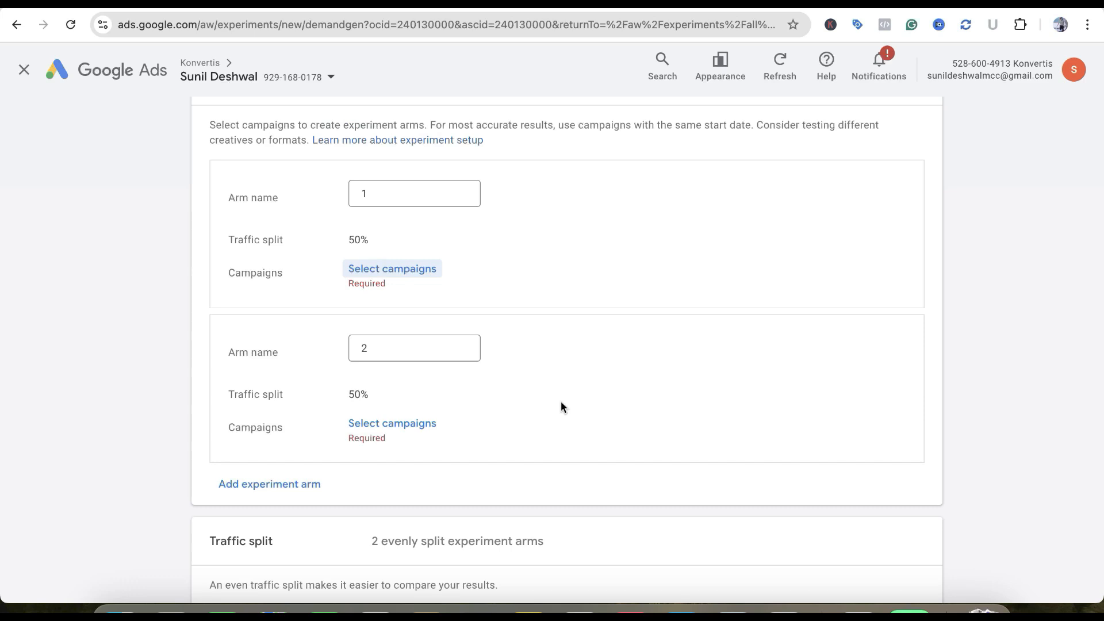
{"action": "scroll", "coordinate": [561, 401], "scroll_direction": "down", "scroll_amount": 7}
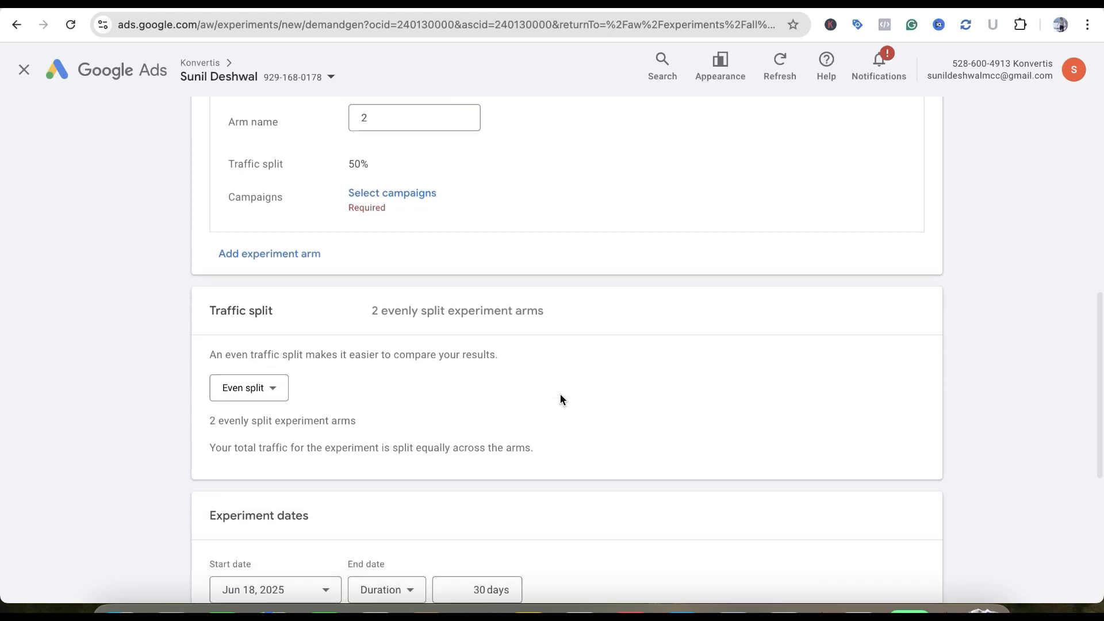
Review the experiment dates and experiment name sections of the Demand Gen setup
{"action": "scroll", "coordinate": [346, 401], "scroll_direction": "down", "scroll_amount": 2}
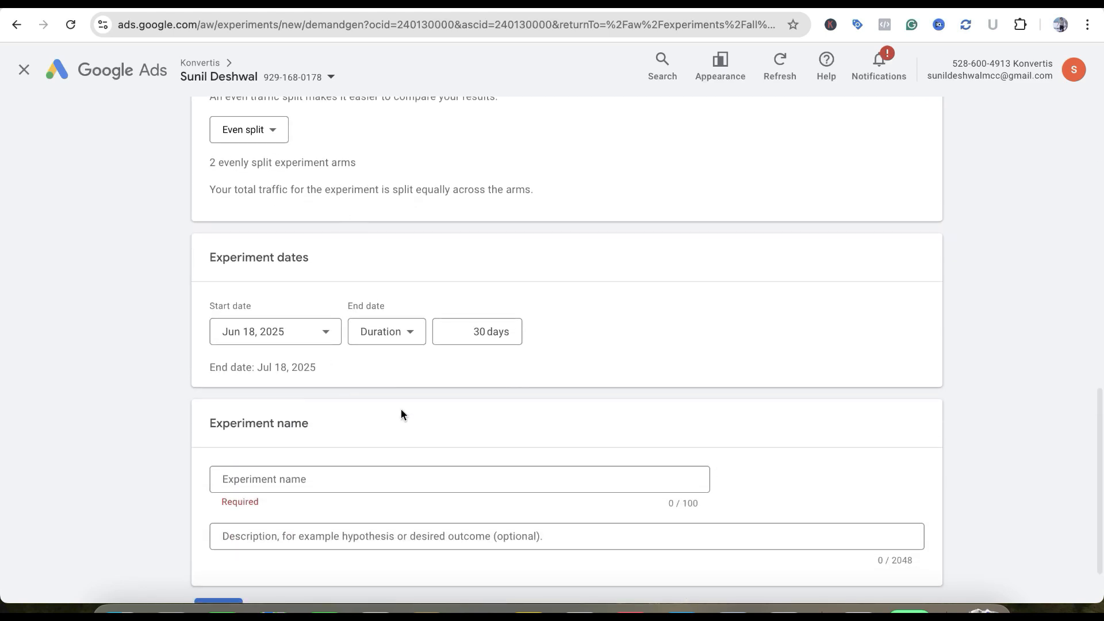
{"action": "scroll", "coordinate": [402, 409], "scroll_direction": "down", "scroll_amount": 1}
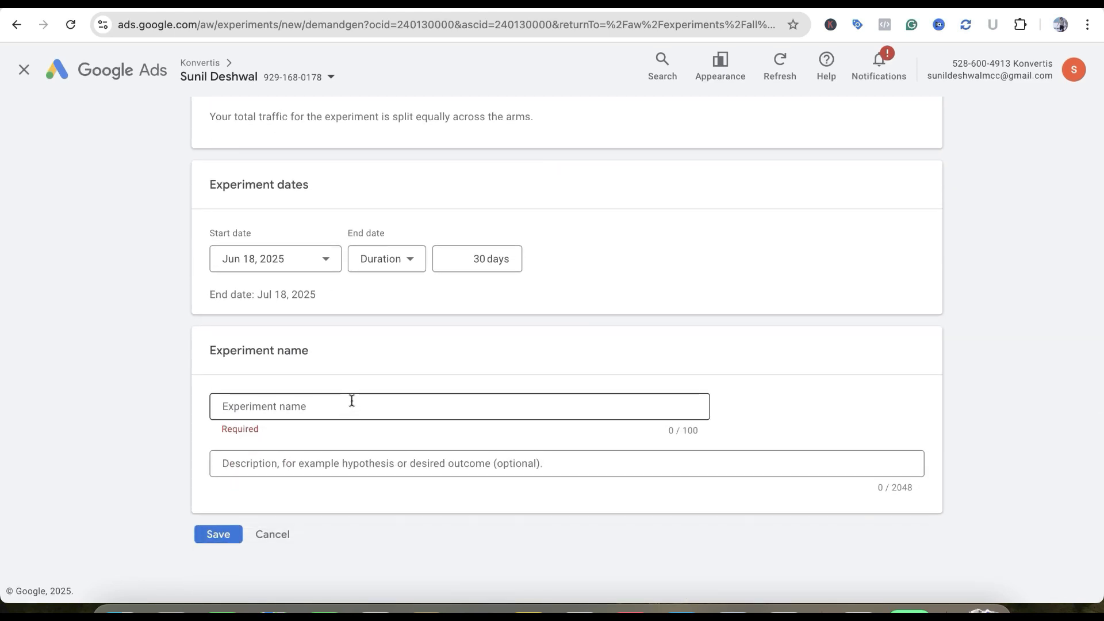
{"action": "scroll", "coordinate": [488, 429], "scroll_direction": "up", "scroll_amount": 10}
Leave the Demand Gen setup without saving and start a new App experiment
{"action": "left_click", "coordinate": [16, 25]}
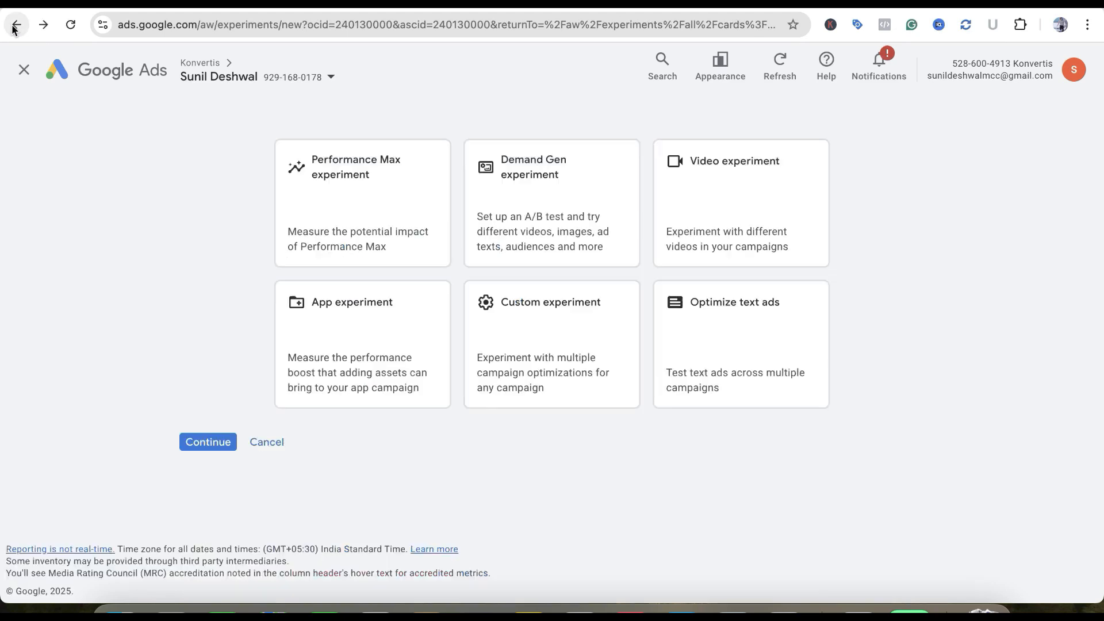
{"action": "left_click", "coordinate": [360, 338]}
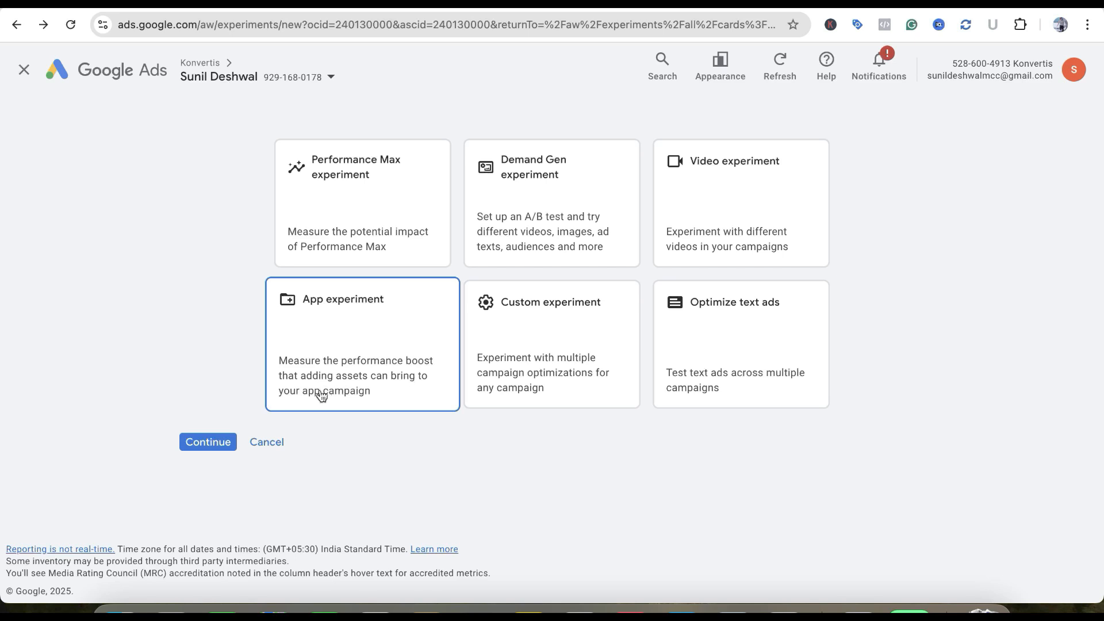
{"action": "left_click", "coordinate": [210, 444]}
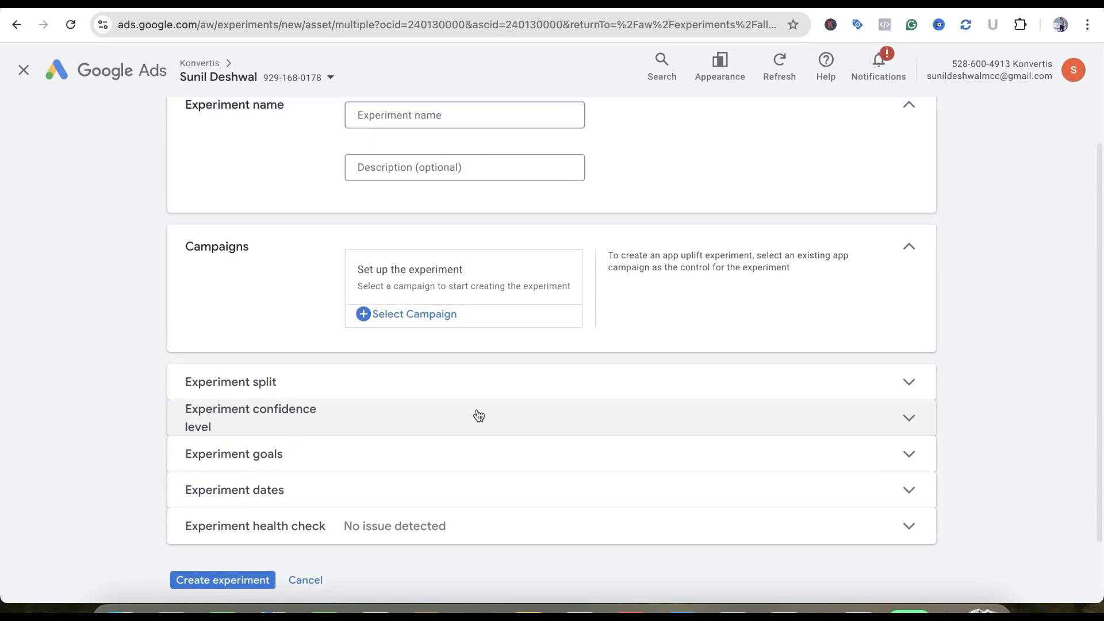
Check the campaigns available for the app experiment without selecting any, and expand the experiment split settings
{"action": "scroll", "coordinate": [444, 189], "scroll_direction": "up", "scroll_amount": 2}
{"action": "scroll", "coordinate": [458, 313], "scroll_direction": "down", "scroll_amount": 3}
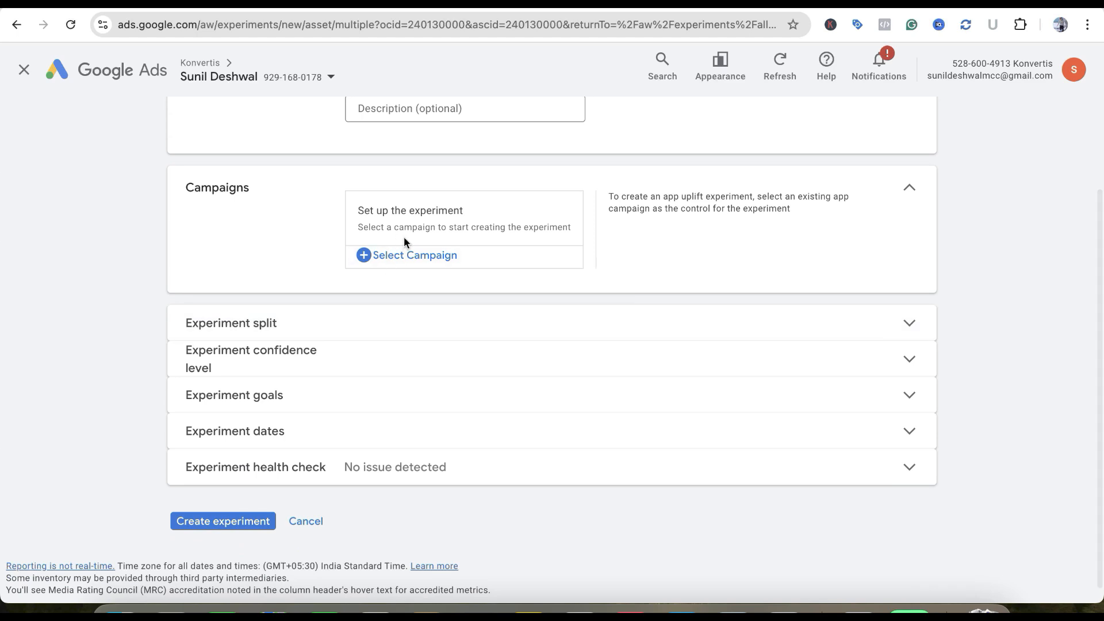
{"action": "left_click", "coordinate": [413, 257]}
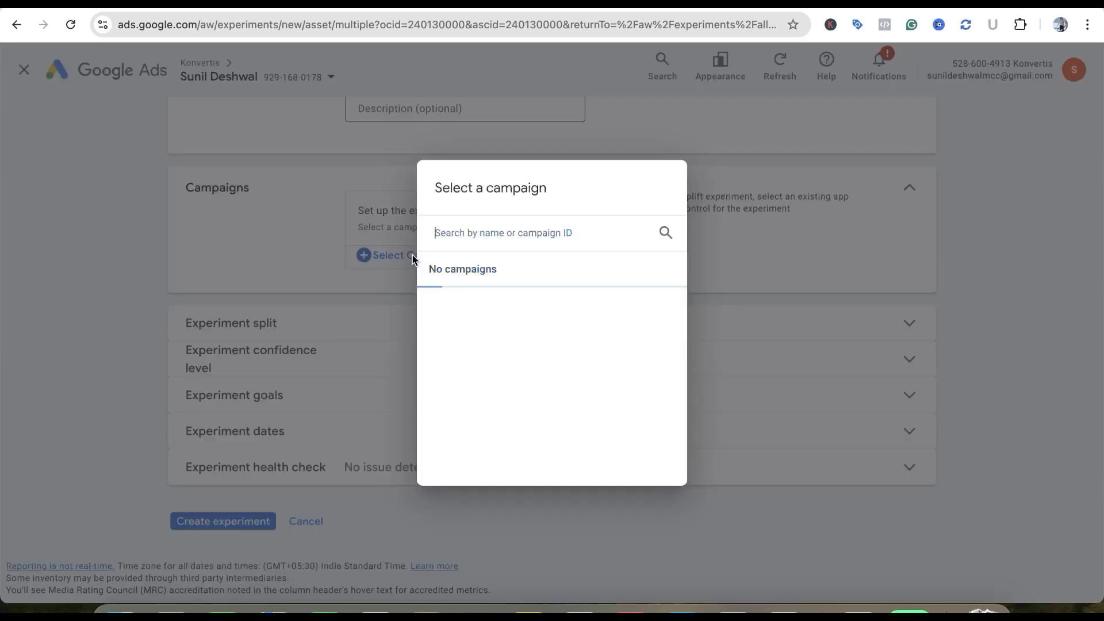
{"action": "left_click", "coordinate": [730, 201]}
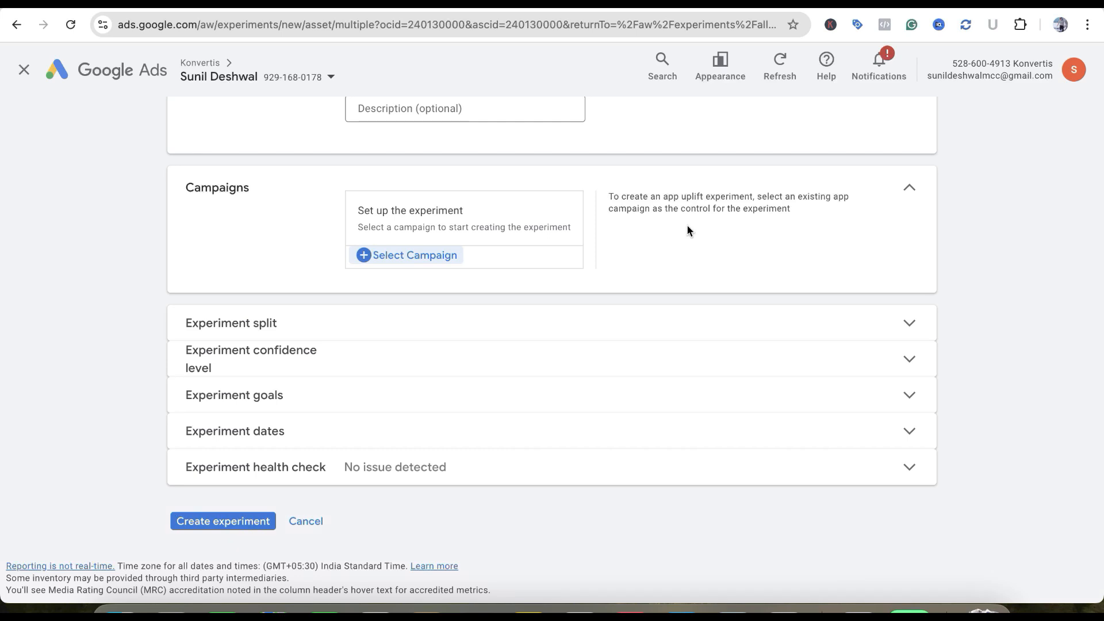
{"action": "scroll", "coordinate": [441, 326], "scroll_direction": "down", "scroll_amount": 1}
{"action": "left_click", "coordinate": [439, 320]}
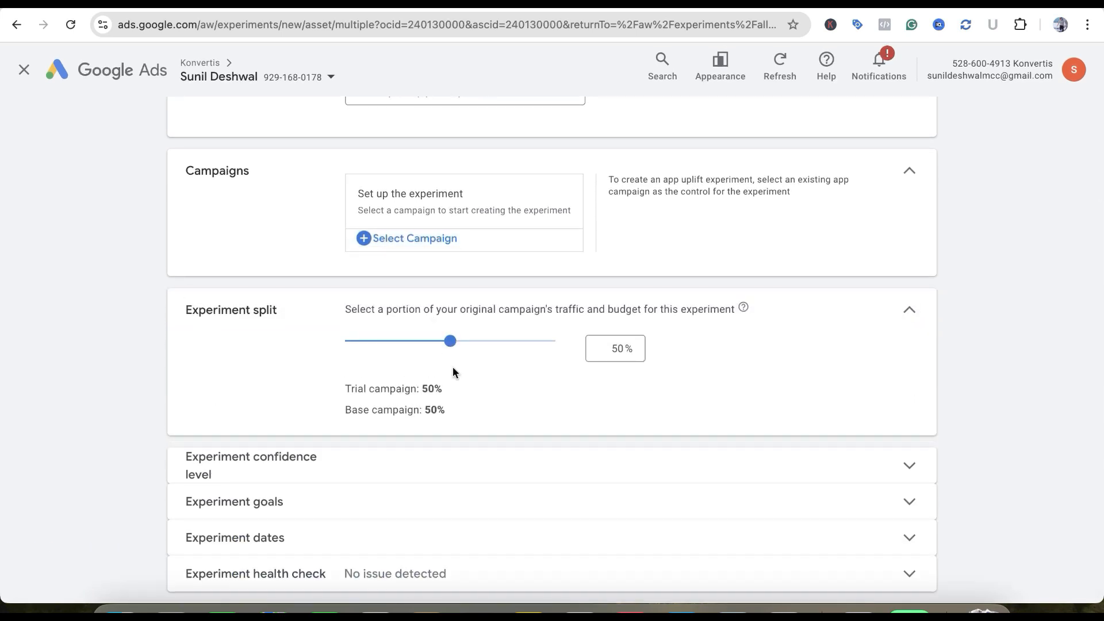
Expand the experiment confidence levels, try High confidence 95%, and settle on Medium confidence 85%
{"action": "scroll", "coordinate": [463, 379], "scroll_direction": "down", "scroll_amount": 3}
{"action": "left_click", "coordinate": [460, 367]}
{"action": "scroll", "coordinate": [497, 368], "scroll_direction": "down", "scroll_amount": 5}
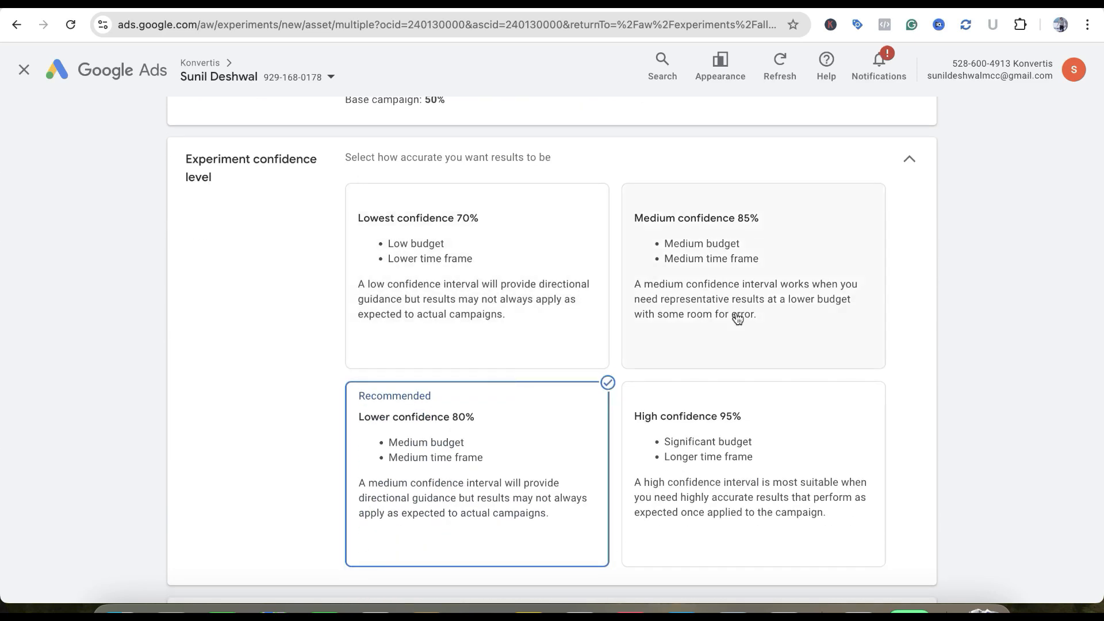
{"action": "scroll", "coordinate": [737, 317], "scroll_direction": "down", "scroll_amount": 1}
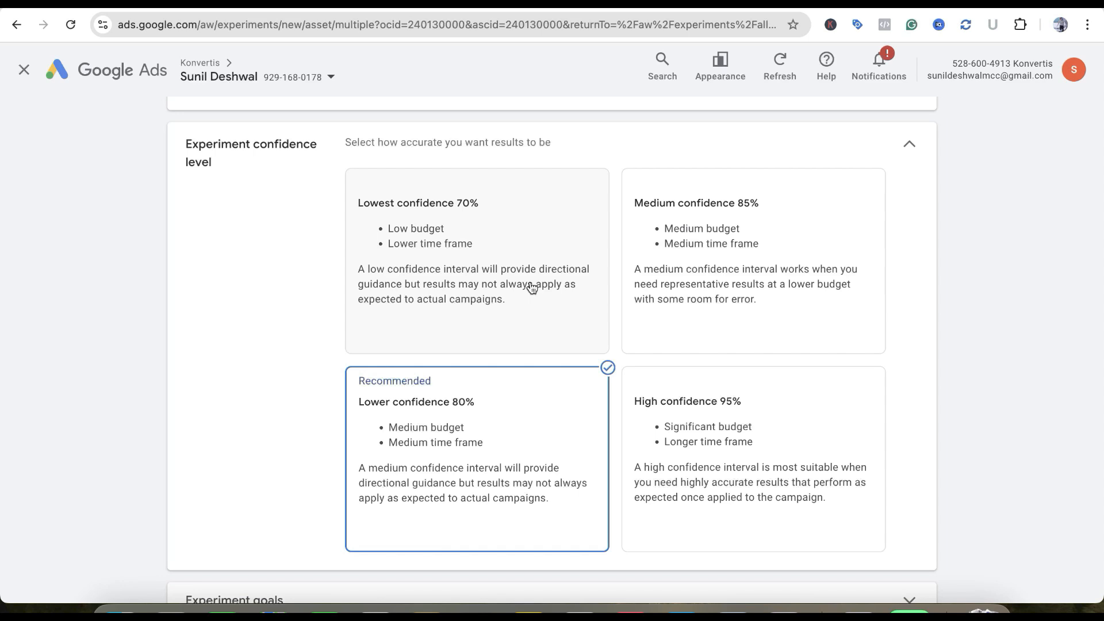
{"action": "left_click", "coordinate": [667, 379]}
{"action": "scroll", "coordinate": [808, 364], "scroll_direction": "down", "scroll_amount": 2}
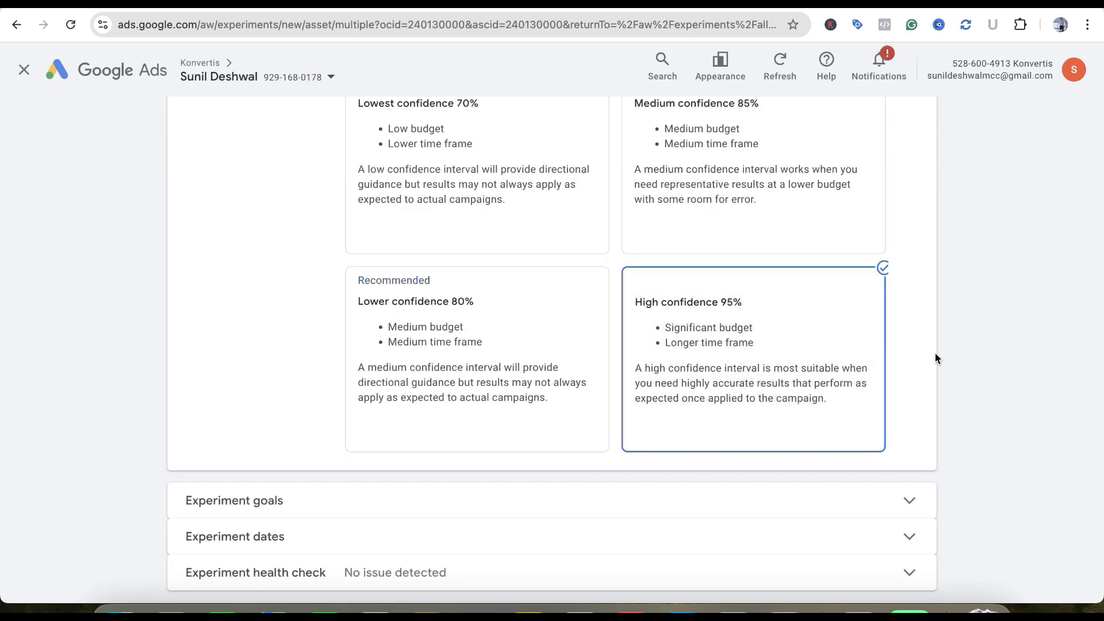
{"action": "scroll", "coordinate": [935, 353], "scroll_direction": "down", "scroll_amount": 1}
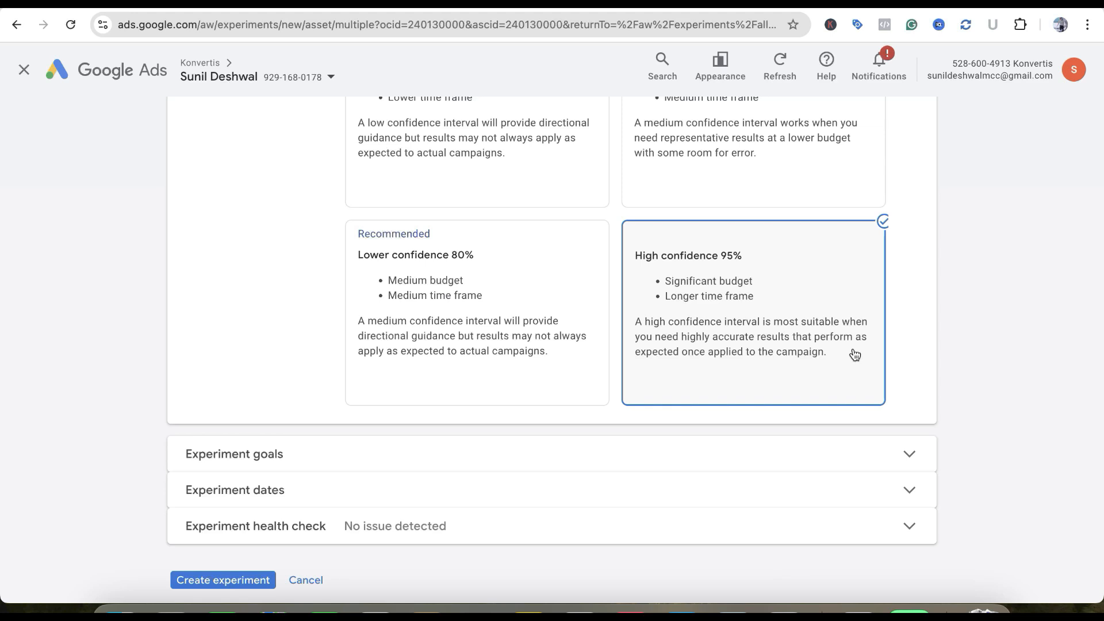
{"action": "scroll", "coordinate": [854, 355], "scroll_direction": "up", "scroll_amount": 3}
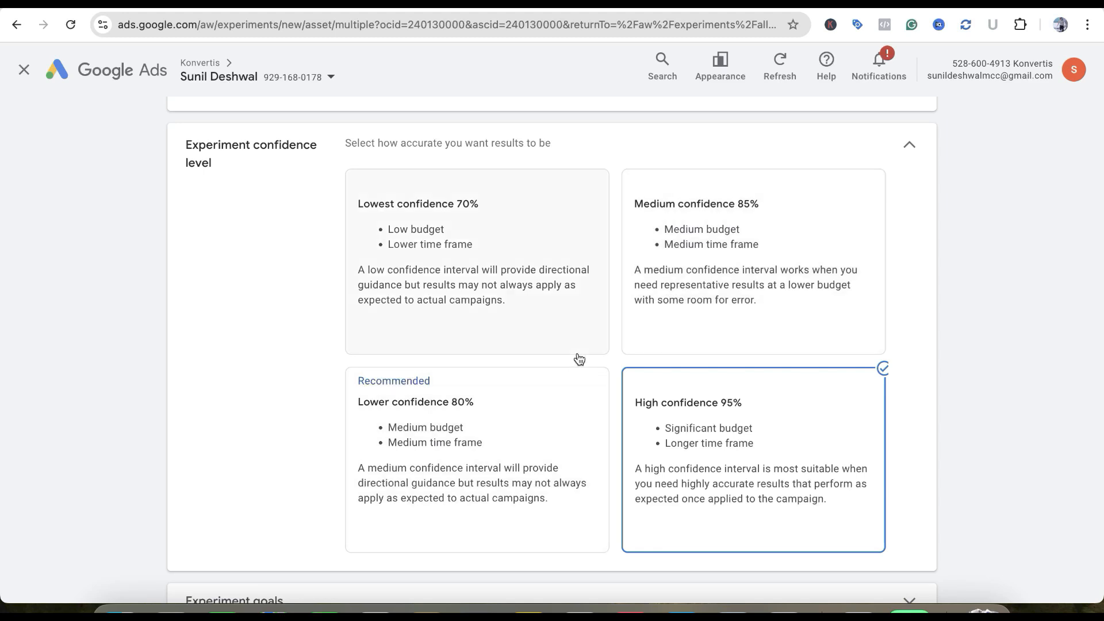
{"action": "left_click", "coordinate": [727, 250]}
Set the two experiment goals to Cost per conversion: Decrease and Conversions: Increase
{"action": "scroll", "coordinate": [892, 276], "scroll_direction": "down", "scroll_amount": 3}
{"action": "scroll", "coordinate": [892, 276], "scroll_direction": "down", "scroll_amount": 2}
{"action": "left_click", "coordinate": [770, 389]}
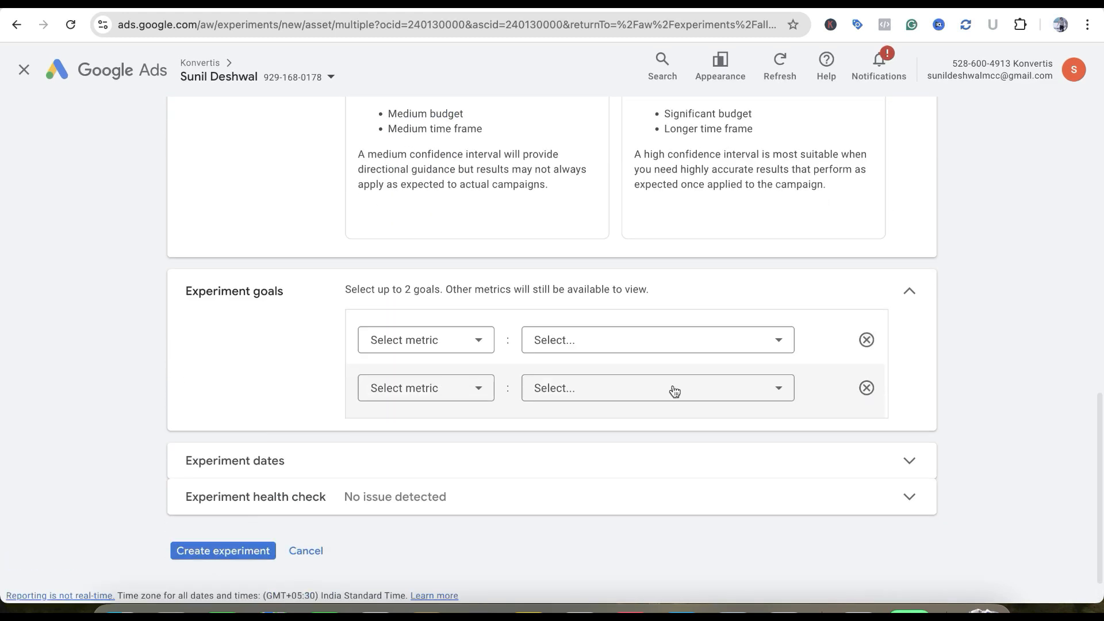
{"action": "scroll", "coordinate": [575, 345], "scroll_direction": "down", "scroll_amount": 1}
{"action": "left_click", "coordinate": [460, 293]}
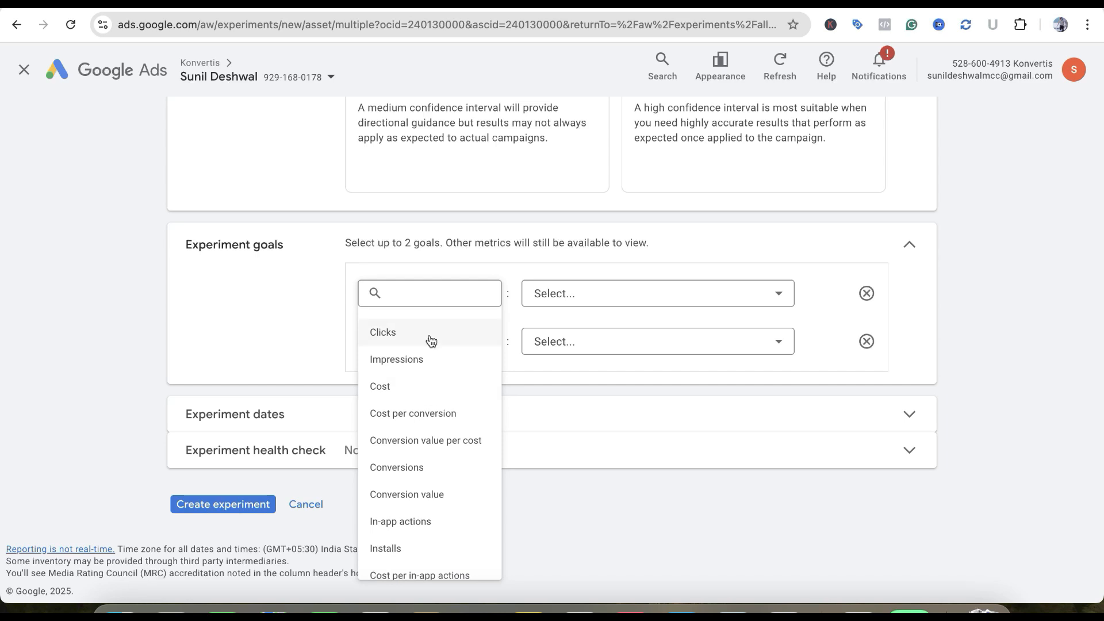
{"action": "left_click", "coordinate": [428, 414]}
{"action": "left_click", "coordinate": [437, 341]}
{"action": "left_click", "coordinate": [464, 242]}
{"action": "left_click", "coordinate": [592, 294]}
{"action": "left_click", "coordinate": [586, 333]}
{"action": "left_click", "coordinate": [594, 343]}
Expand the experiment dates and review the app experiment form from the dates back to the experiment name
{"action": "left_click", "coordinate": [484, 422]}
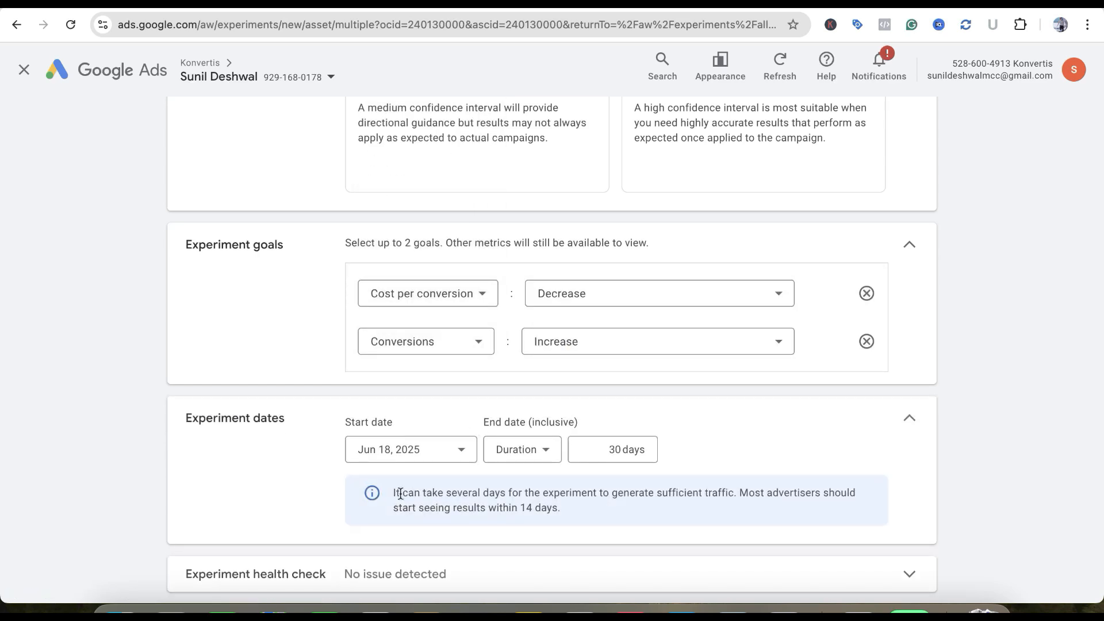
{"action": "scroll", "coordinate": [401, 495], "scroll_direction": "down", "scroll_amount": 2}
{"action": "scroll", "coordinate": [357, 476], "scroll_direction": "up", "scroll_amount": 7}
{"action": "scroll", "coordinate": [356, 476], "scroll_direction": "up", "scroll_amount": 8}
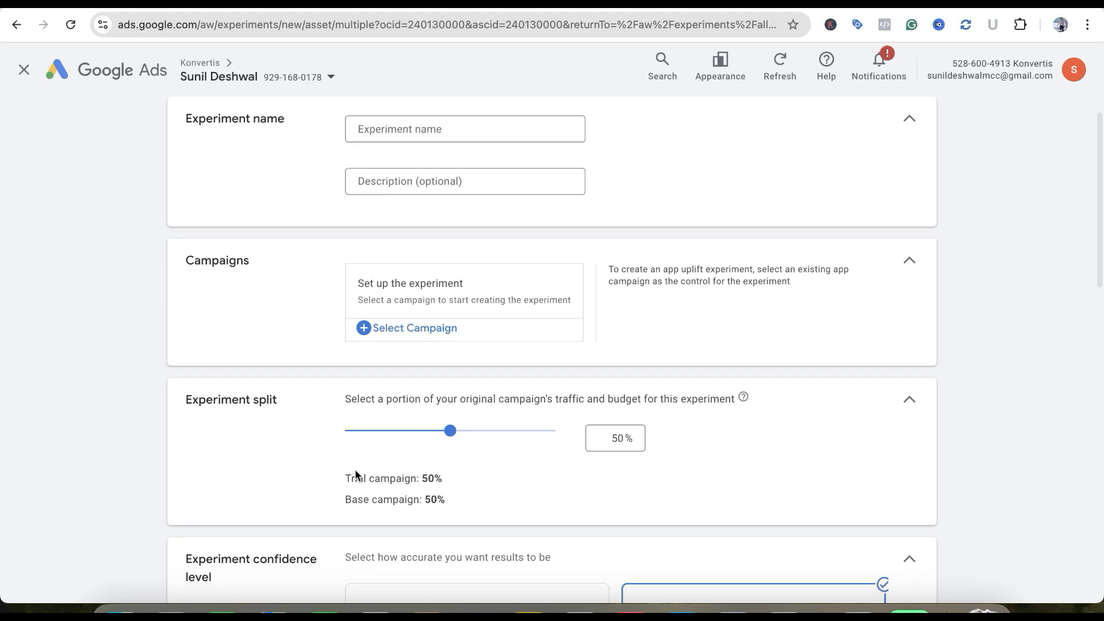
{"action": "scroll", "coordinate": [568, 469], "scroll_direction": "up", "scroll_amount": 1}
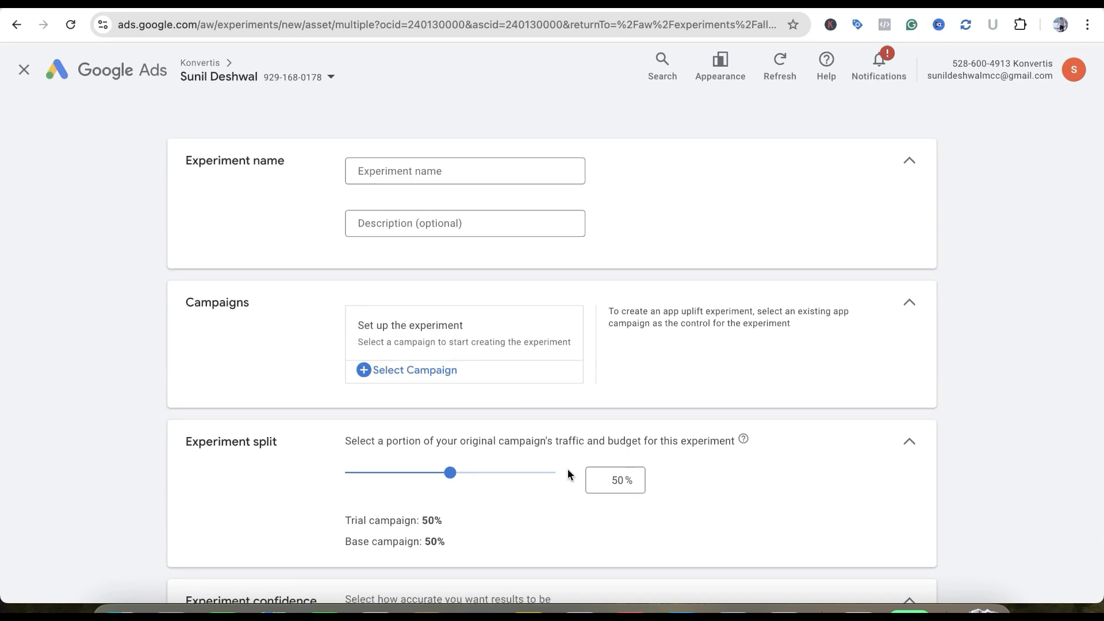